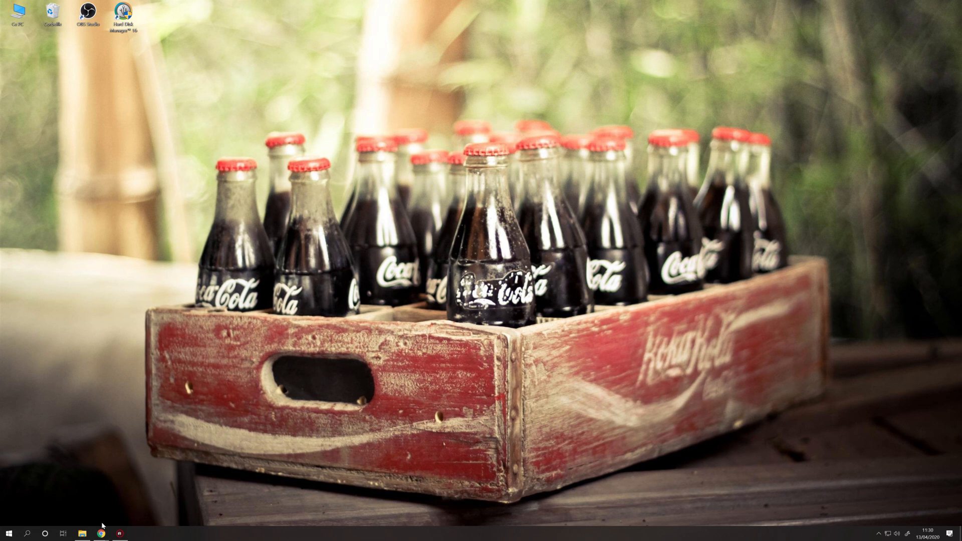
# Step: In File Explorer, compare the Gigabyte folder's standard and extended context menus, and open a Linux shell there before closing it
pyautogui.click(82, 533)
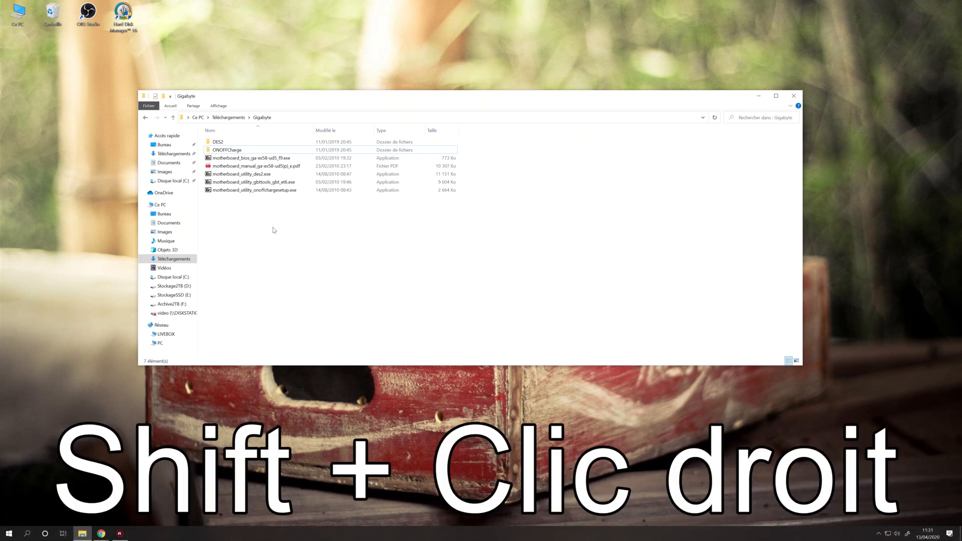
pyautogui.keyDown('shift'); pyautogui.rightClick(274, 230); pyautogui.keyUp('shift')
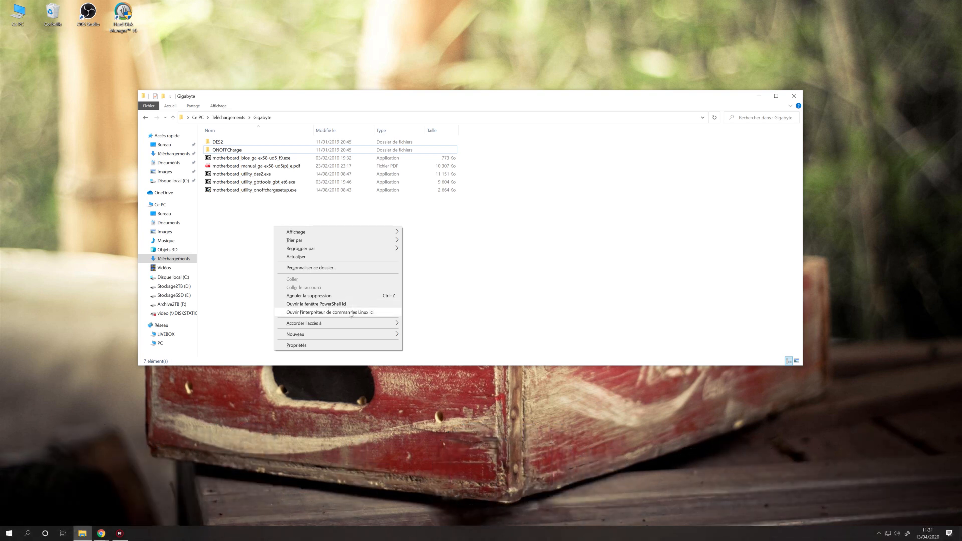
pyautogui.rightClick(247, 235)
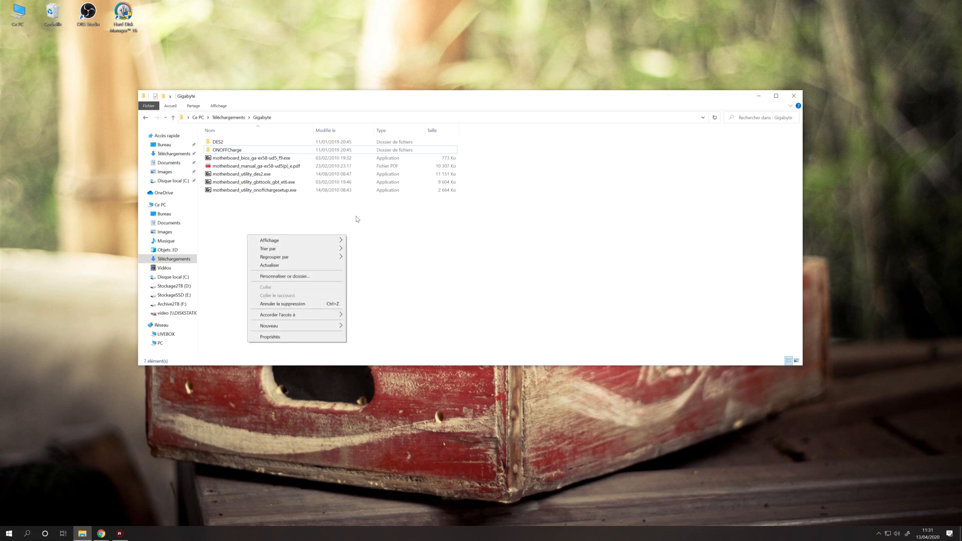
pyautogui.click(297, 224)
pyautogui.keyDown('shift'); pyautogui.rightClick(285, 239); pyautogui.keyUp('shift')
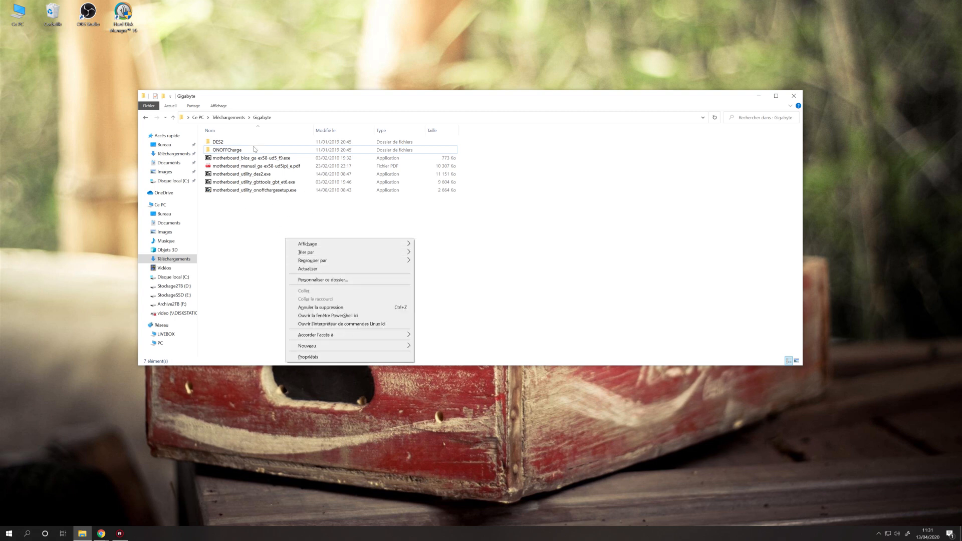
pyautogui.click(346, 324)
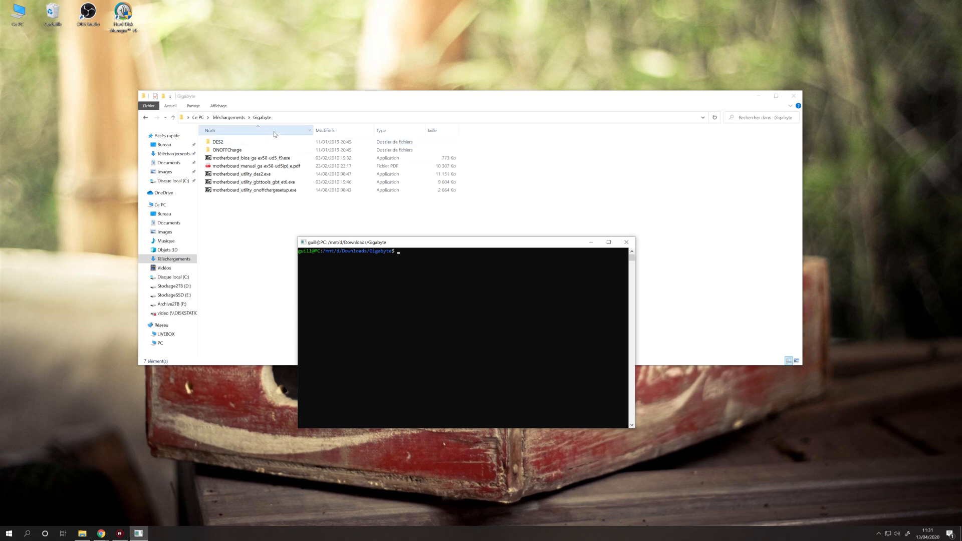
pyautogui.click(626, 243)
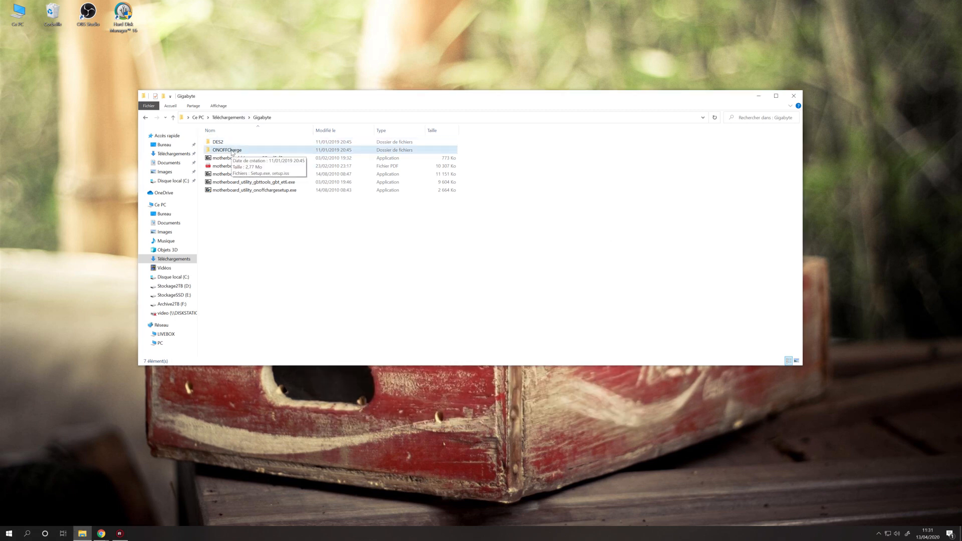
# Step: Open a Linux shell in the ONOFFCharge folder, close it, and bring up the folder's context menu again
pyautogui.rightClick(232, 151)
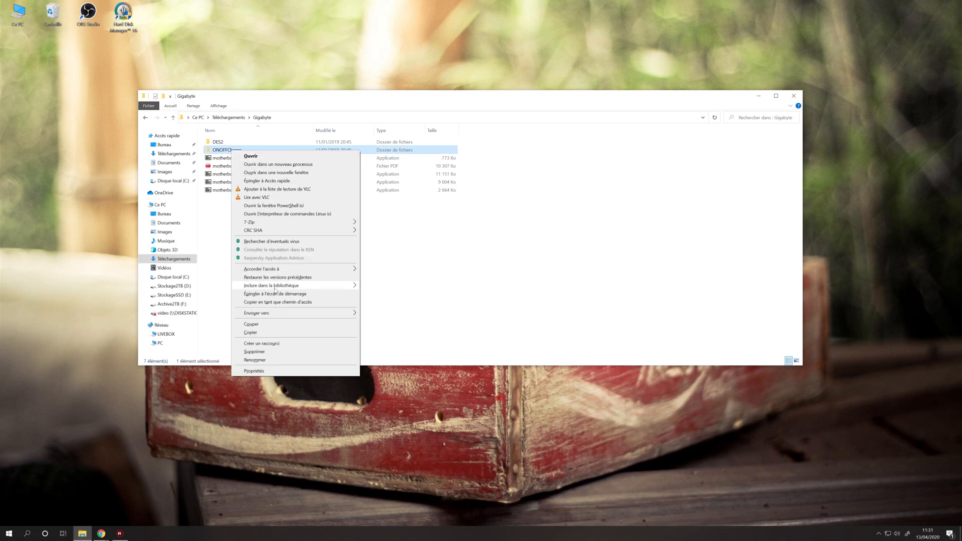
pyautogui.click(287, 214)
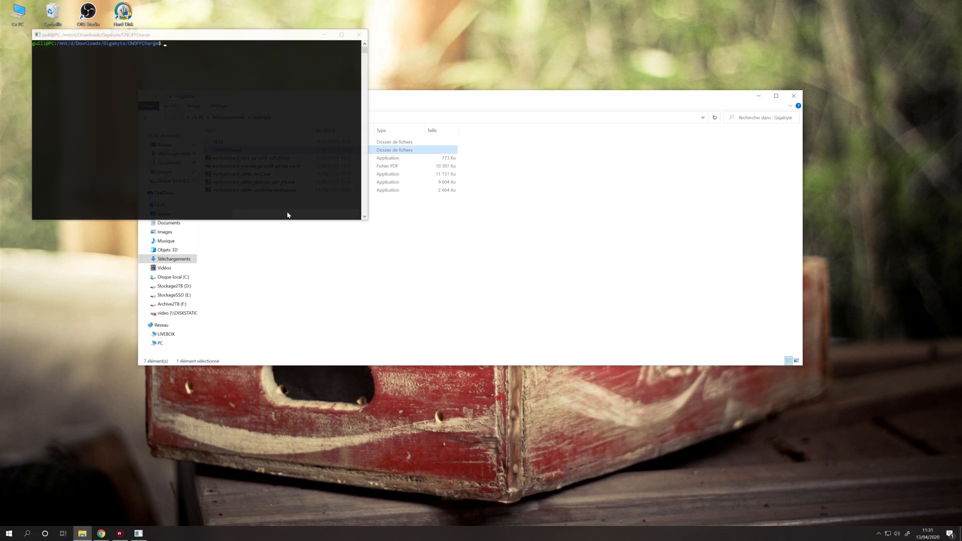
pyautogui.moveTo(208, 36); pyautogui.dragTo(482, 171)
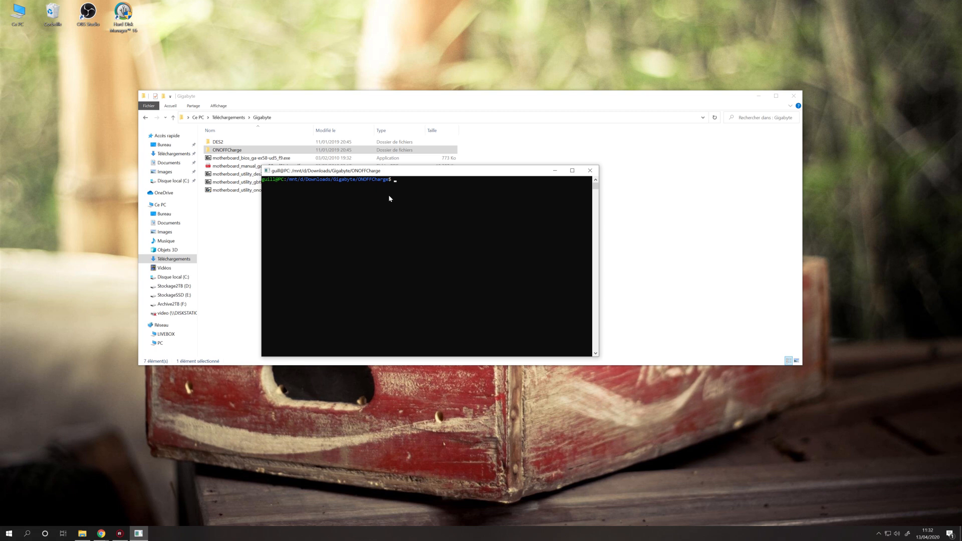
pyautogui.click(589, 170)
pyautogui.rightClick(239, 152)
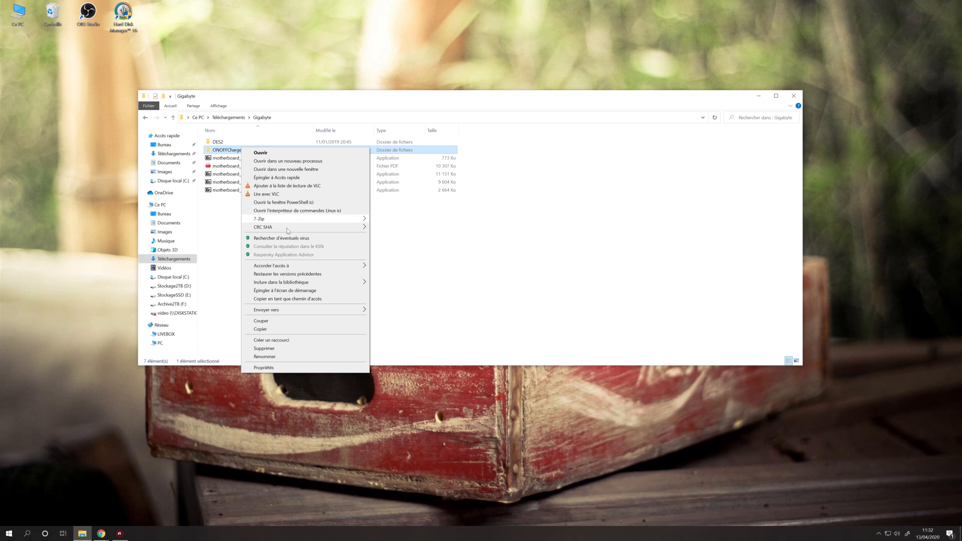
# Step: Switch to Chrome and examine the introduction of the Using Windows 95 PowerToys article, highlighting "Windows 95" in its title
pyautogui.click(101, 532)
pyautogui.click(139, 502)
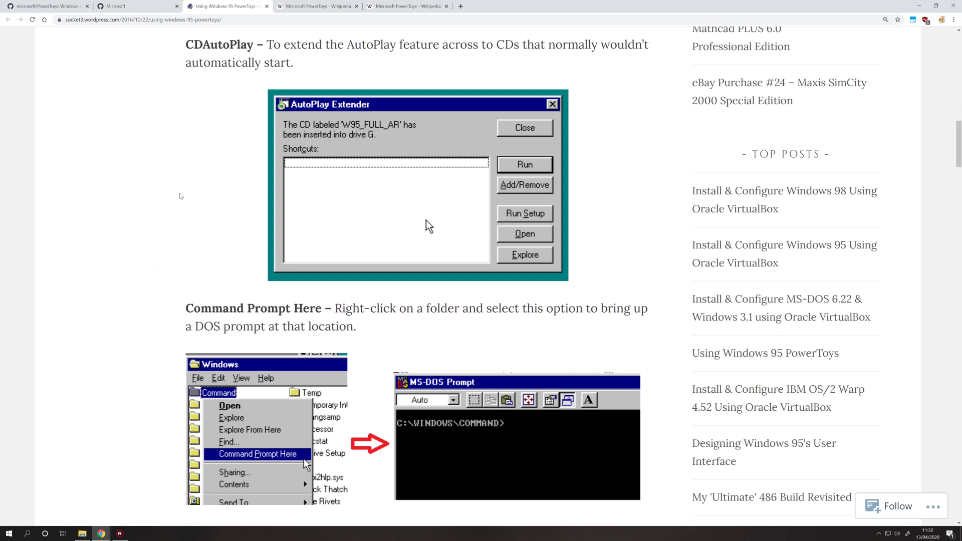
pyautogui.scroll(4, 283, 75)
pyautogui.scroll(15, 279, 79)
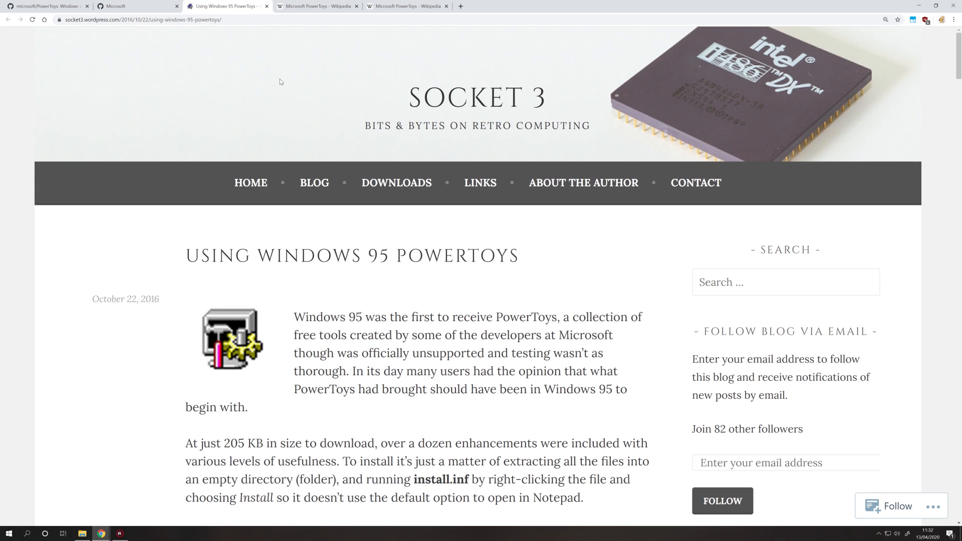
pyautogui.scroll(-1, 281, 84)
pyautogui.scroll(-2, 281, 83)
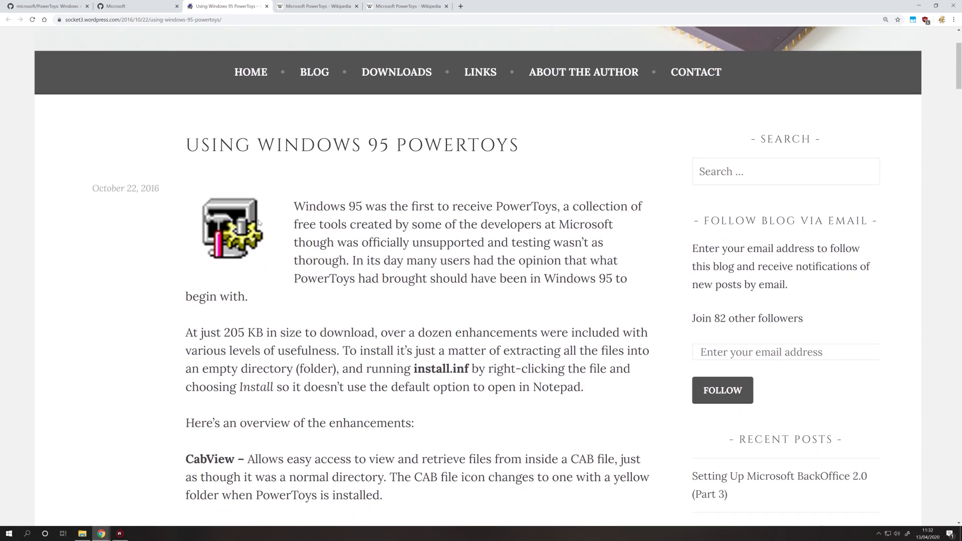
pyautogui.scroll(1, 280, 83)
pyautogui.moveTo(390, 181); pyautogui.dragTo(257, 180)
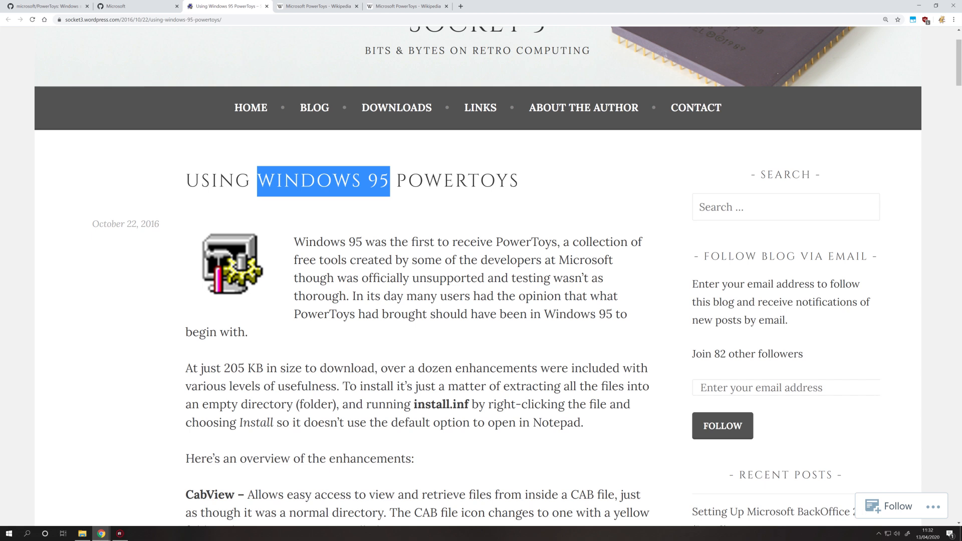
pyautogui.click(161, 173)
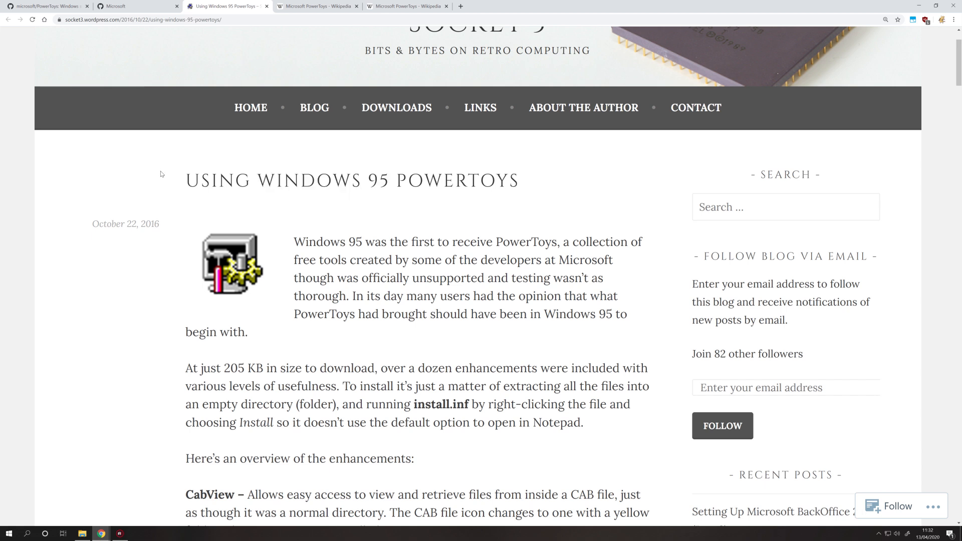
# Step: Examine the article's CabView, CDAutoPlay and Command Prompt Here sections, highlighting the names Command Prompt Here and CDAutoPlay
pyautogui.scroll(-6, 160, 173)
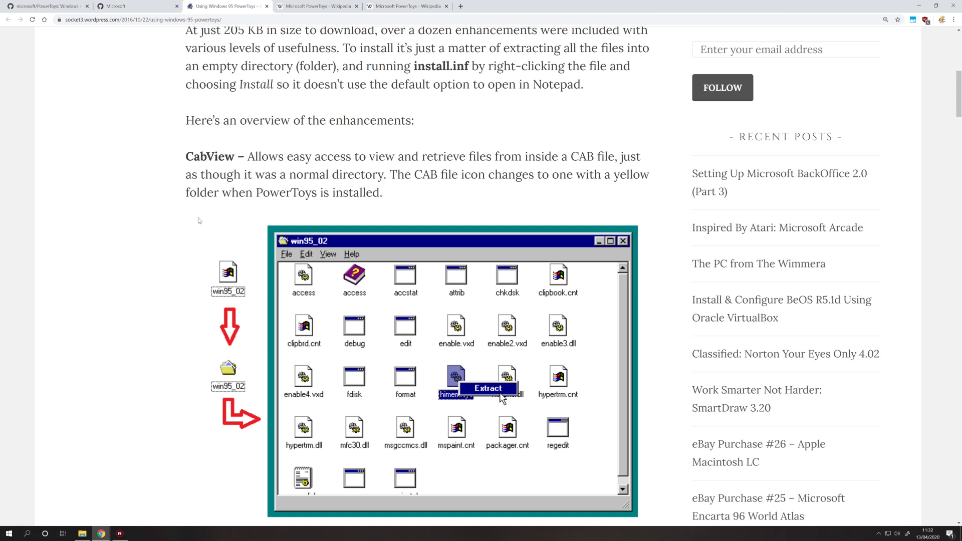
pyautogui.scroll(-9, 198, 220)
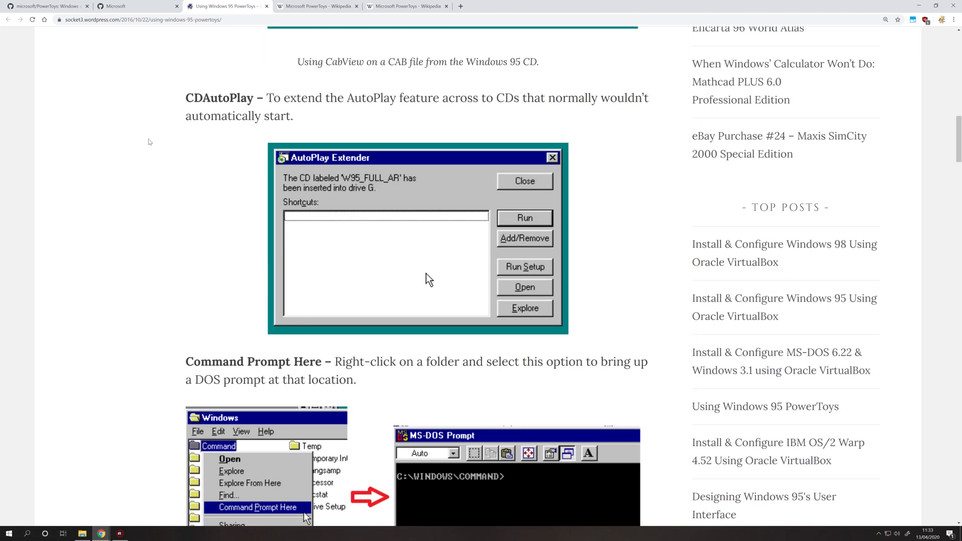
pyautogui.scroll(-3, 149, 141)
pyautogui.scroll(1, 183, 283)
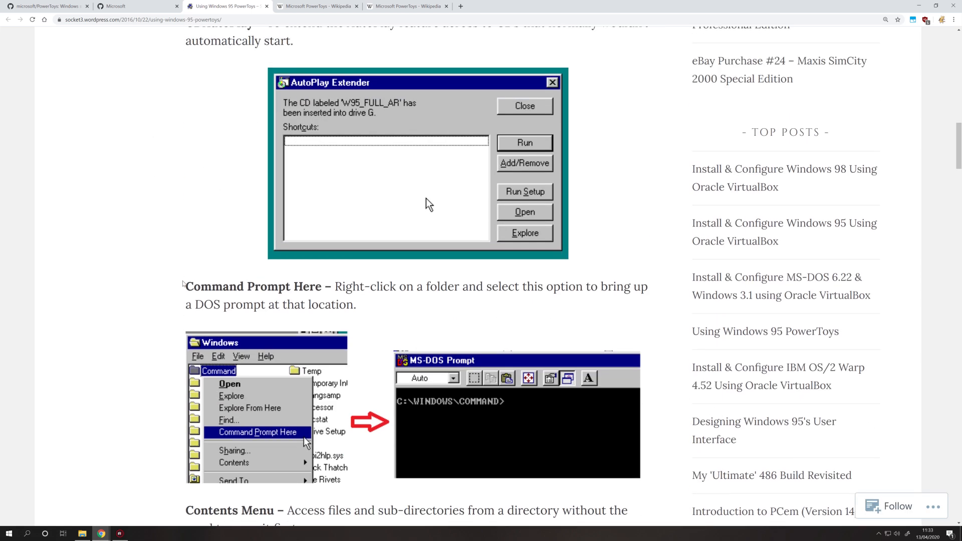
pyautogui.moveTo(183, 283); pyautogui.dragTo(322, 288)
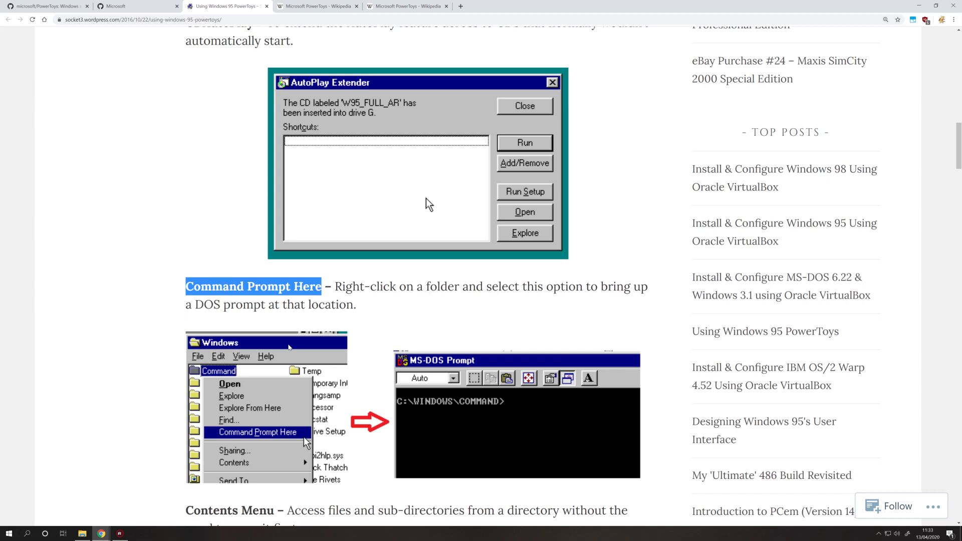
pyautogui.scroll(3, 250, 130)
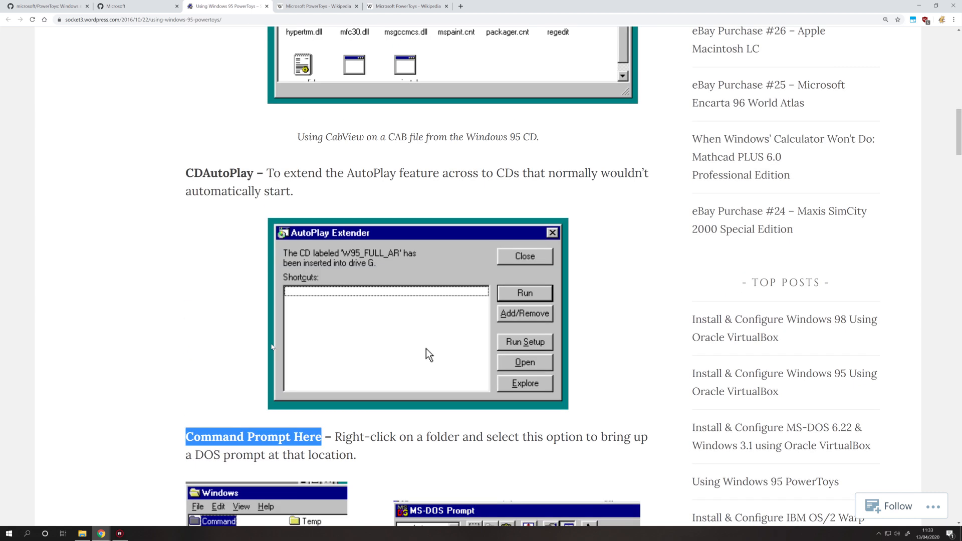
pyautogui.scroll(-2, 250, 130)
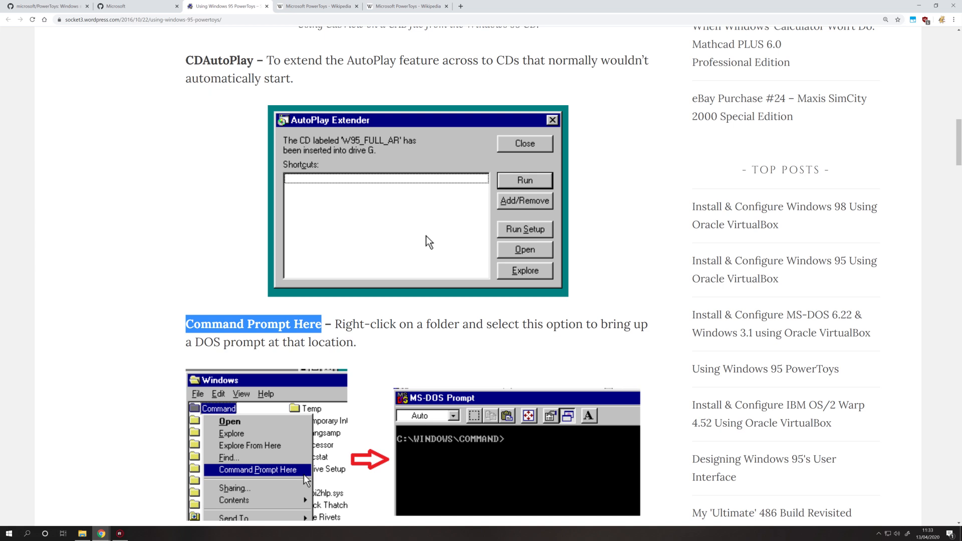
pyautogui.moveTo(186, 60); pyautogui.dragTo(255, 61)
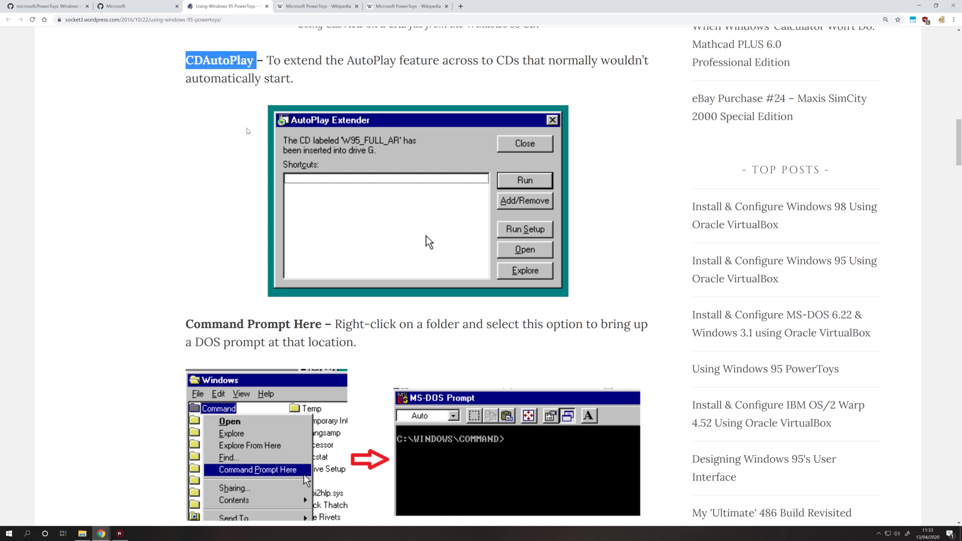
pyautogui.click(206, 135)
# Step: Examine the article's remaining tools, from Desktop Menu and FlexiCD through QuickRes and Round Clock to XMouse
pyautogui.scroll(-4, 206, 135)
pyautogui.scroll(3, 206, 134)
pyautogui.scroll(-10, 206, 135)
pyautogui.scroll(-6, 266, 171)
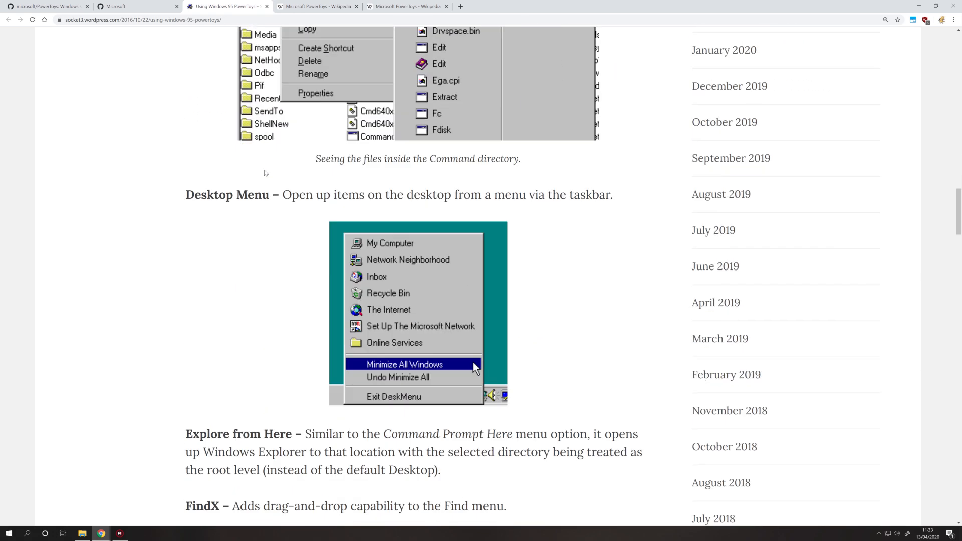
pyautogui.scroll(-4, 265, 170)
pyautogui.scroll(-7, 265, 170)
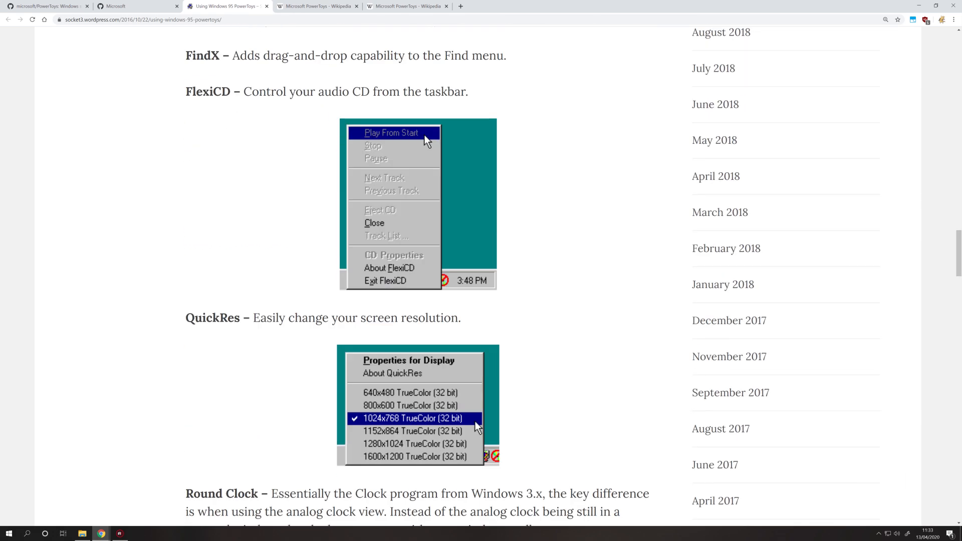
pyautogui.doubleClick(183, 131)
pyautogui.hotkey('ctrl', 'l')
pyautogui.moveTo(183, 131); pyautogui.dragTo(275, 132)
pyautogui.click(244, 225)
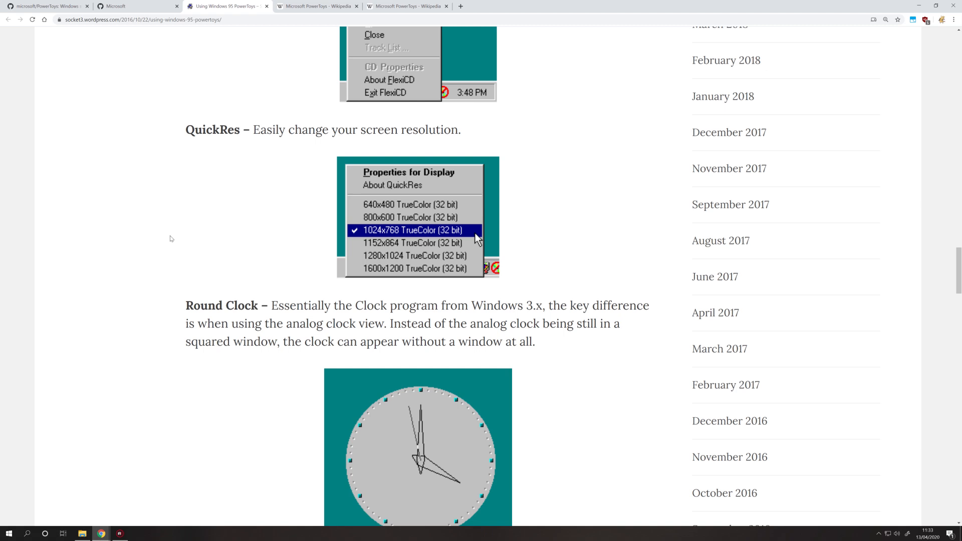
pyautogui.scroll(-12, 173, 239)
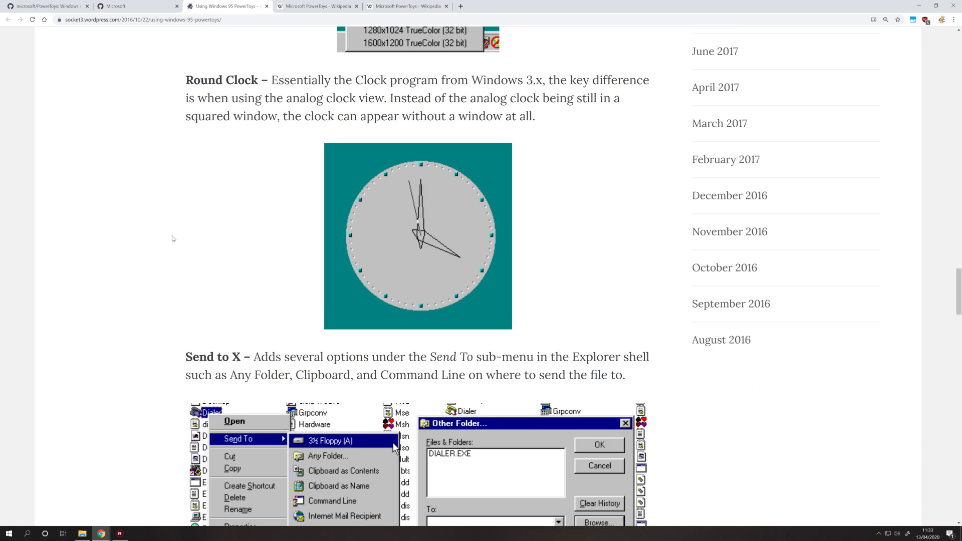
pyautogui.scroll(-3, 176, 239)
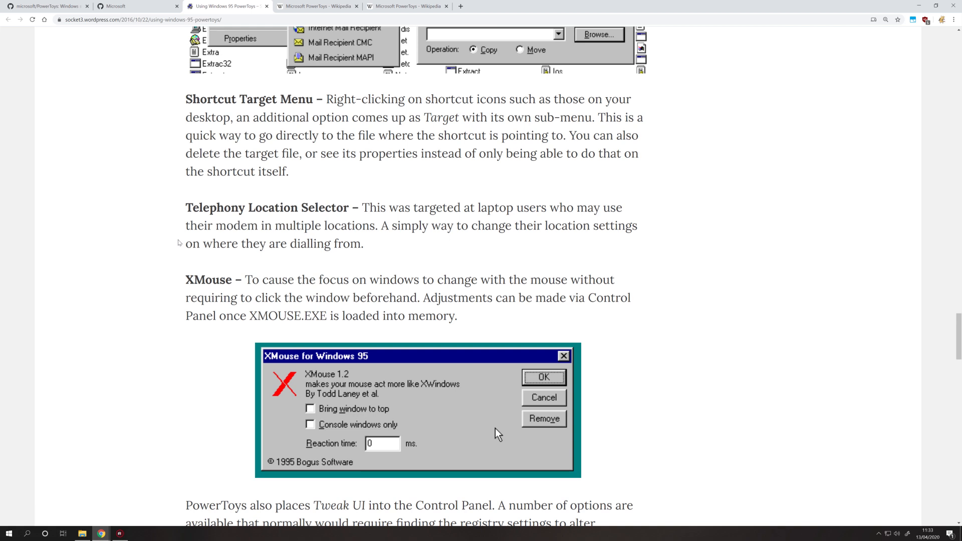
# Step: View Microsoft's GitHub organization page and bring up the microsoft/PowerToys repository page
pyautogui.click(139, 8)
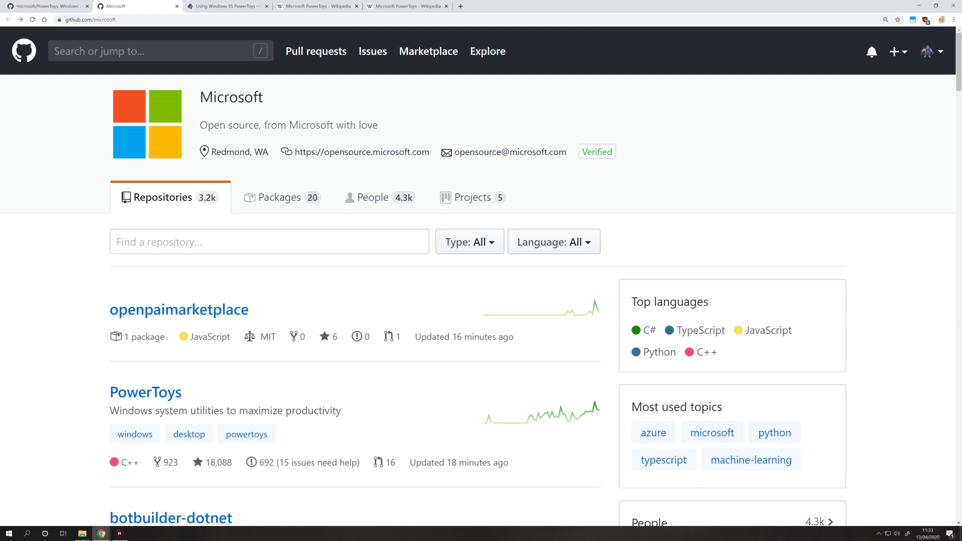
pyautogui.scroll(-2, 217, 277)
pyautogui.scroll(2, 216, 277)
pyautogui.click(56, 6)
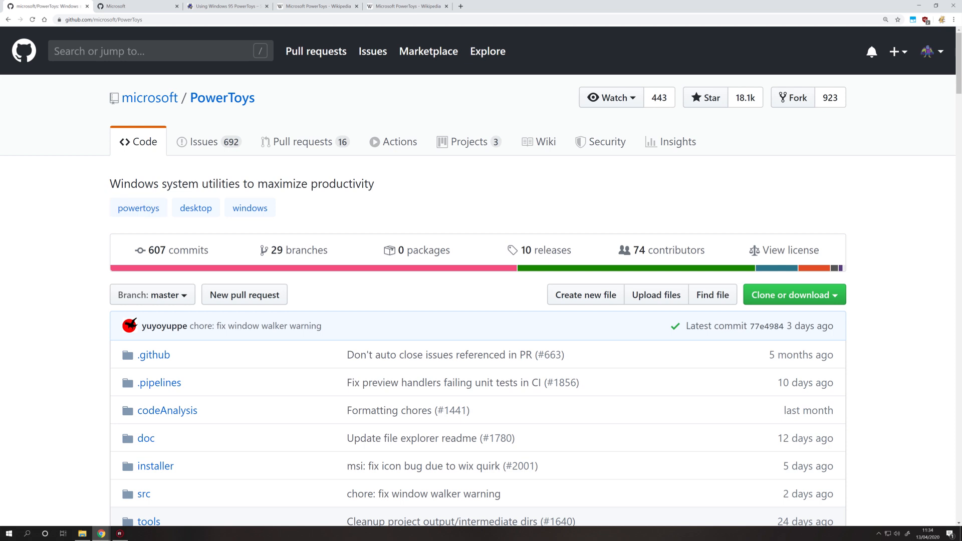
# Step: Look through Microsoft's list of GitHub repositories and go from there to the PowerToys repository
pyautogui.hotkey('ctrl', 'Tab')
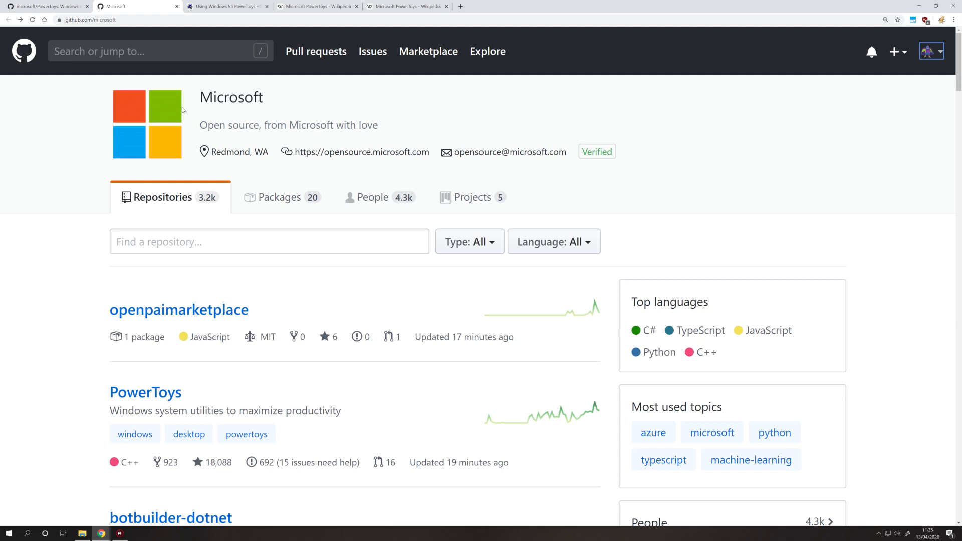
pyautogui.scroll(-2, 242, 220)
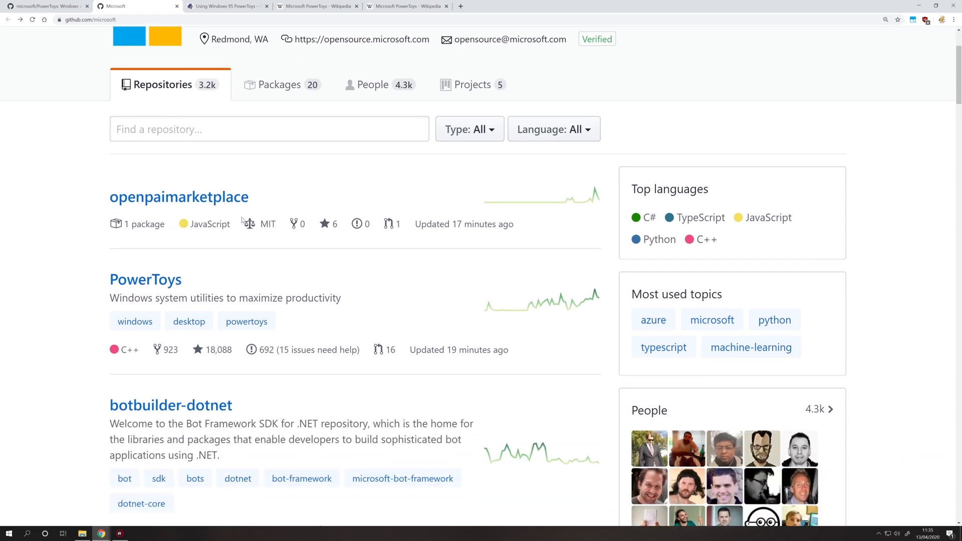
pyautogui.scroll(2, 242, 220)
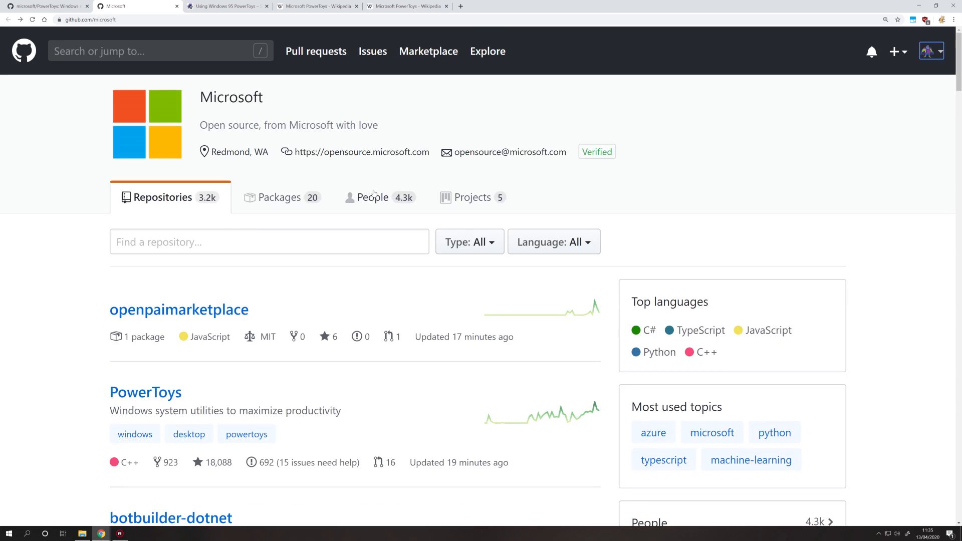
pyautogui.scroll(-3, 203, 171)
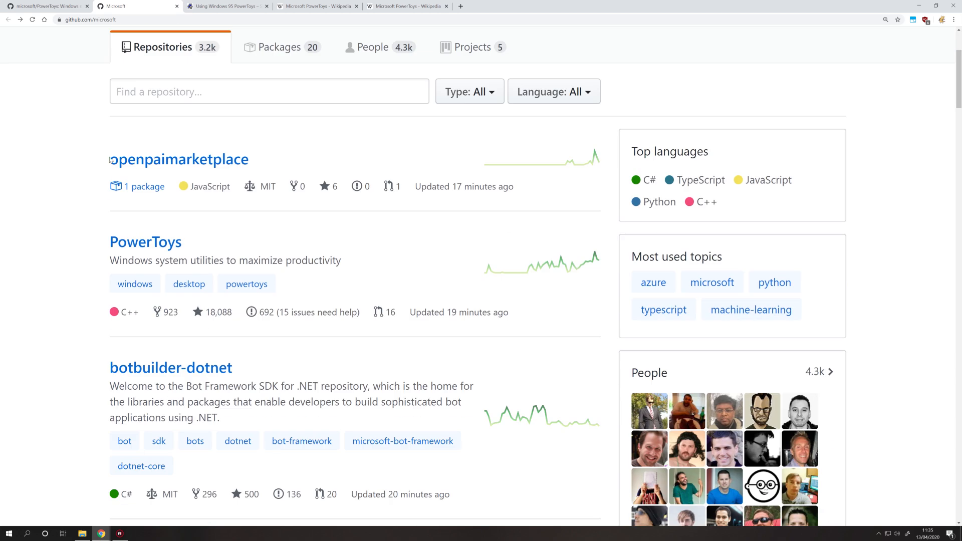
pyautogui.scroll(-1, 203, 200)
pyautogui.click(166, 243)
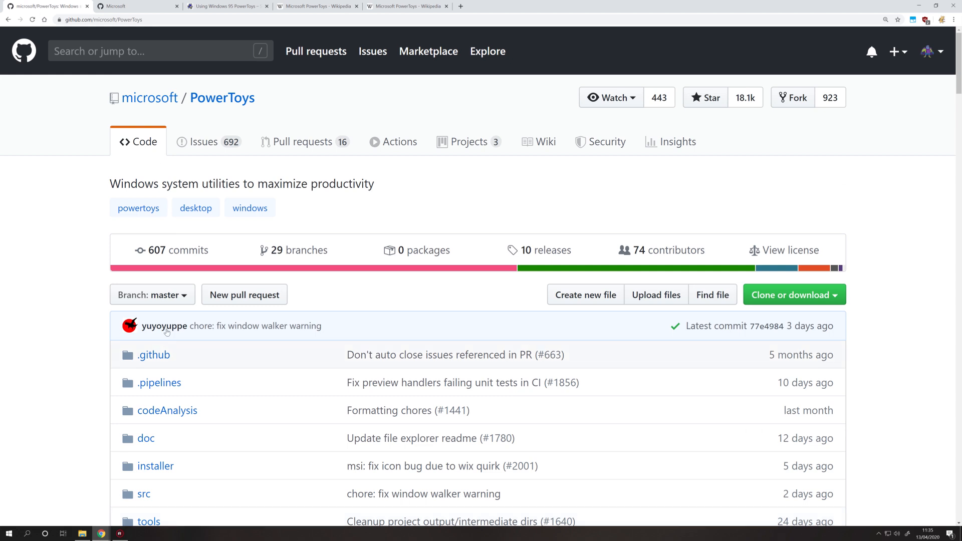
# Step: Browse Microsoft's GitHub repository list through page 2 down to the terminal repository
pyautogui.click(143, 7)
pyautogui.scroll(-20, 197, 237)
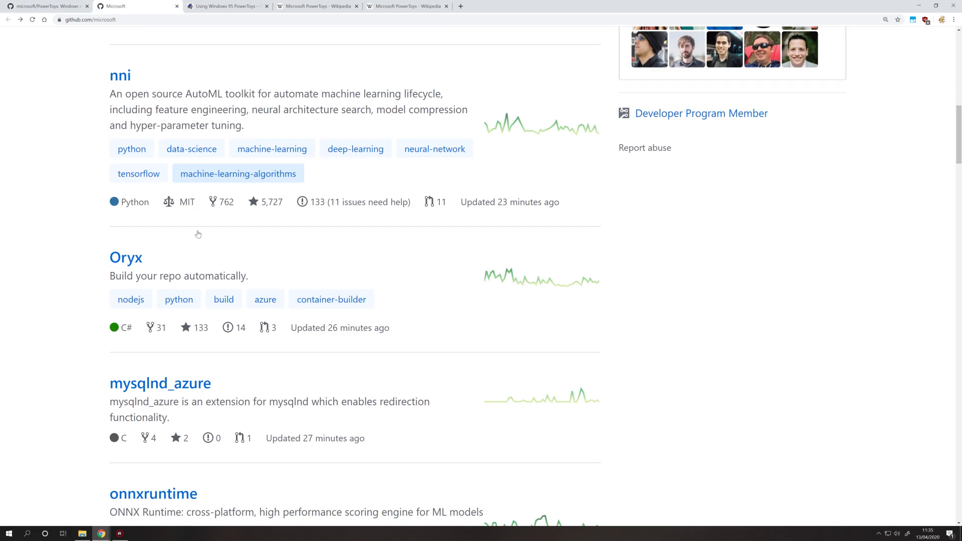
pyautogui.scroll(-20, 198, 233)
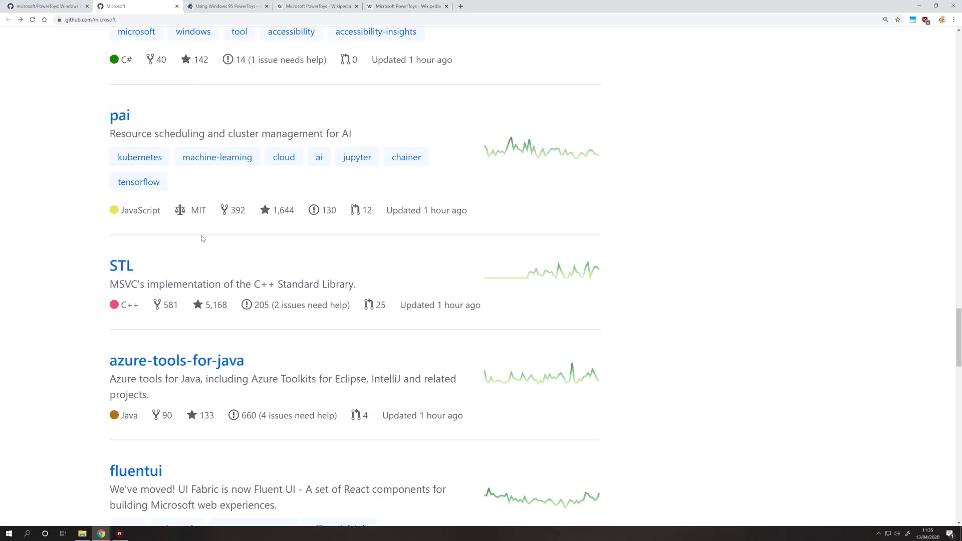
pyautogui.scroll(-8, 203, 243)
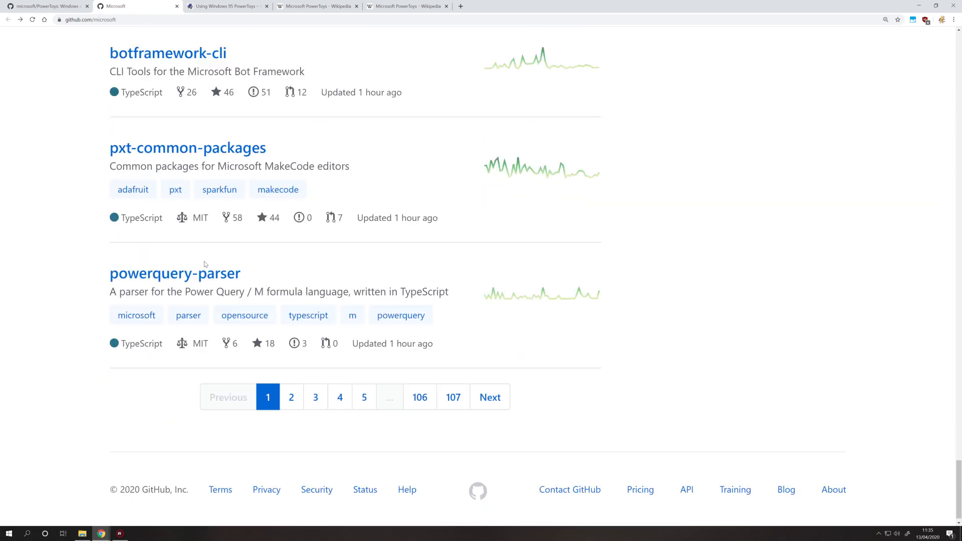
pyautogui.click(294, 423)
pyautogui.scroll(-20, 195, 352)
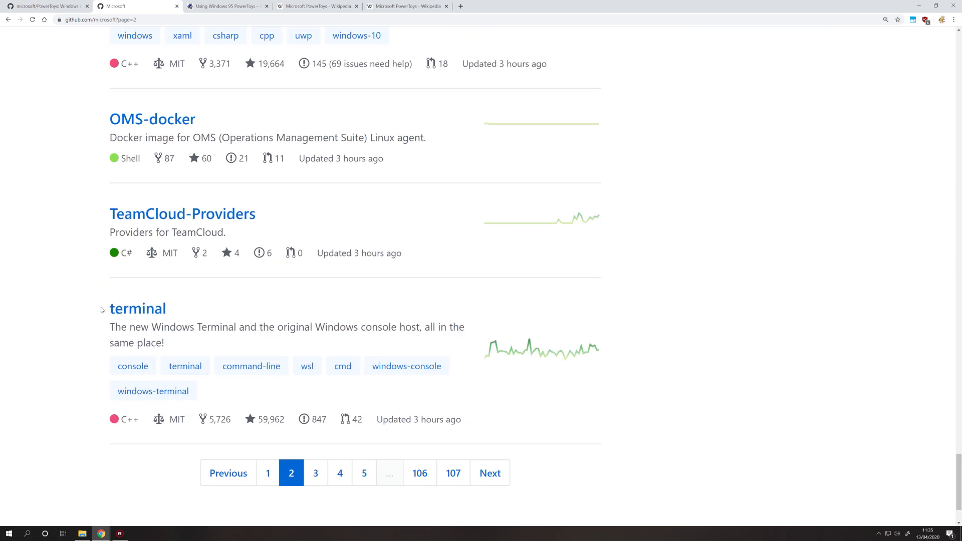
# Step: Launch Windows Terminal, add two more cmd tabs and an Ubuntu tab, and reposition its window over the repository list
pyautogui.press('super')
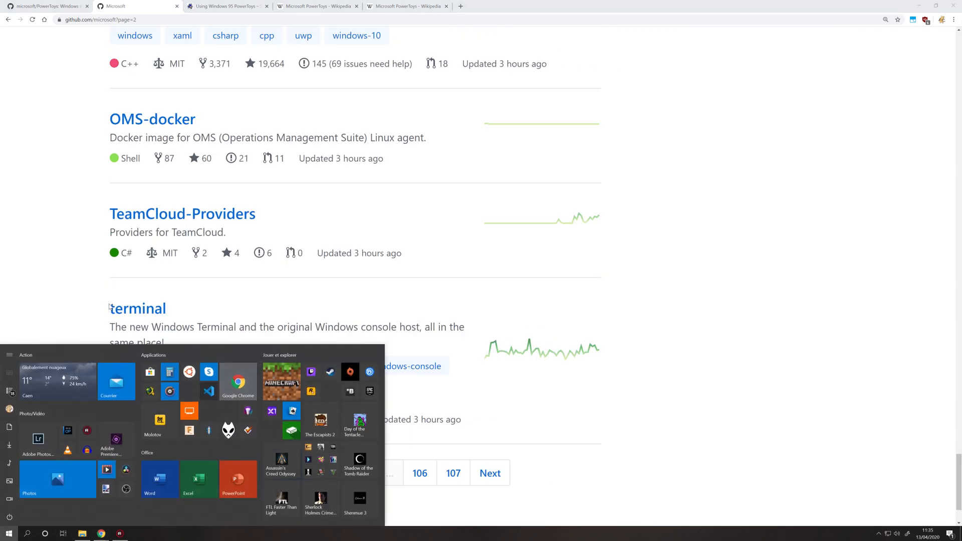
pyautogui.write('ter')
pyautogui.press('Return')
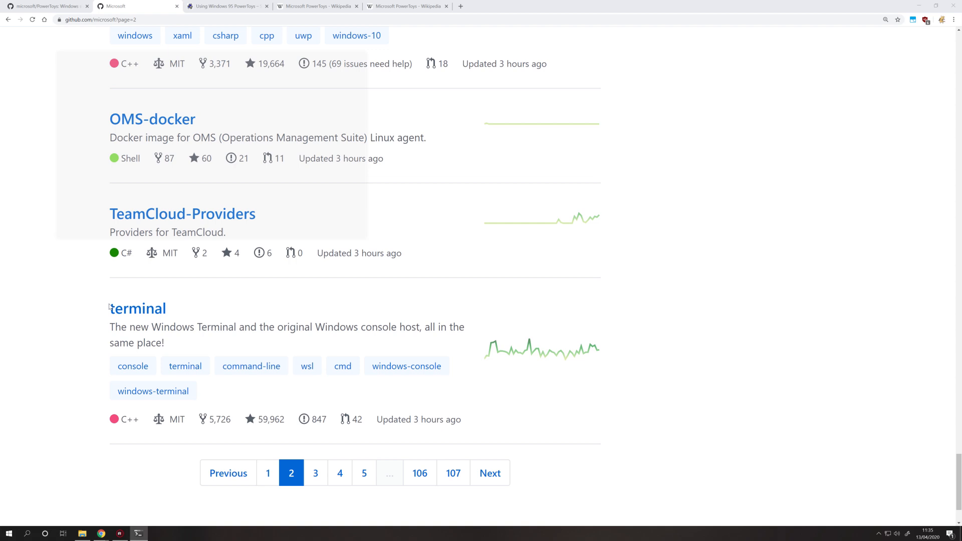
pyautogui.moveTo(261, 61); pyautogui.dragTo(370, 75)
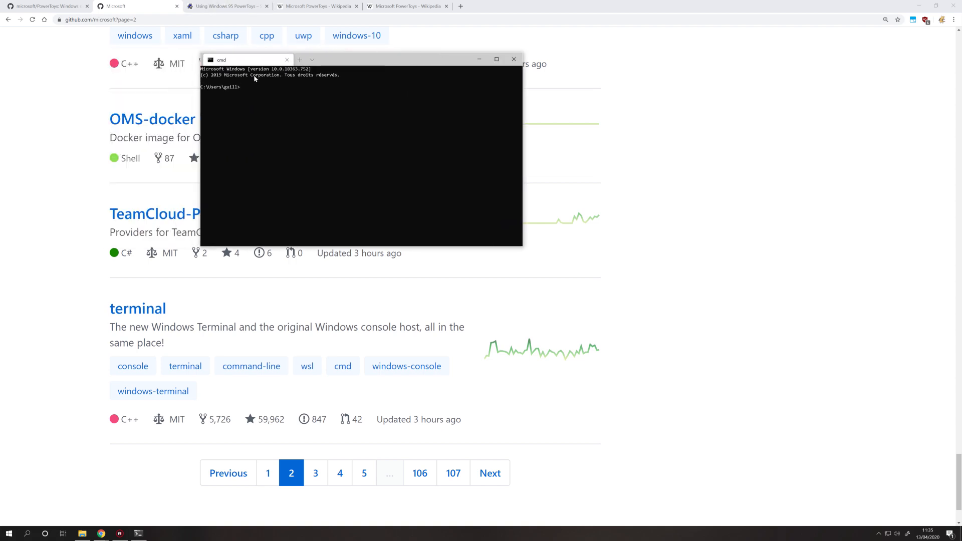
pyautogui.click(299, 60)
pyautogui.click(390, 60)
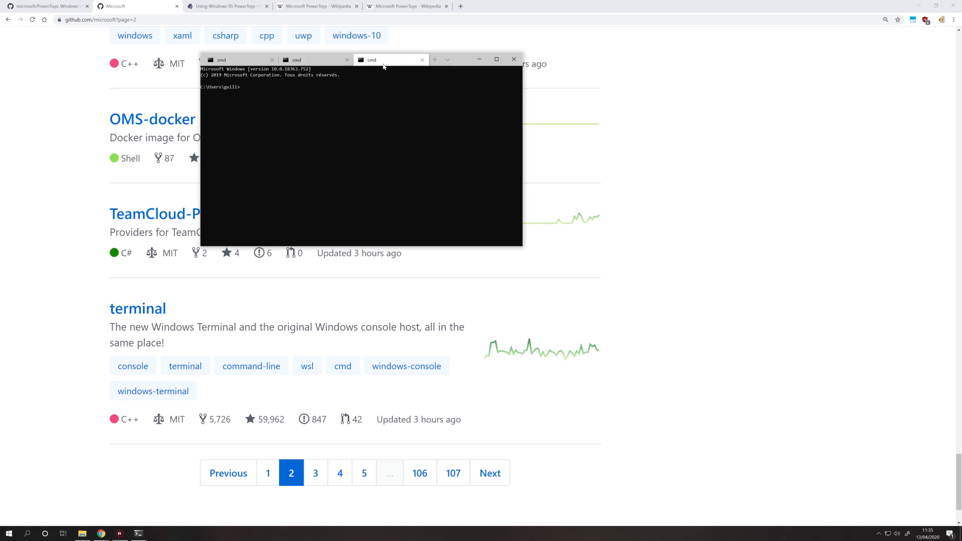
pyautogui.click(447, 60)
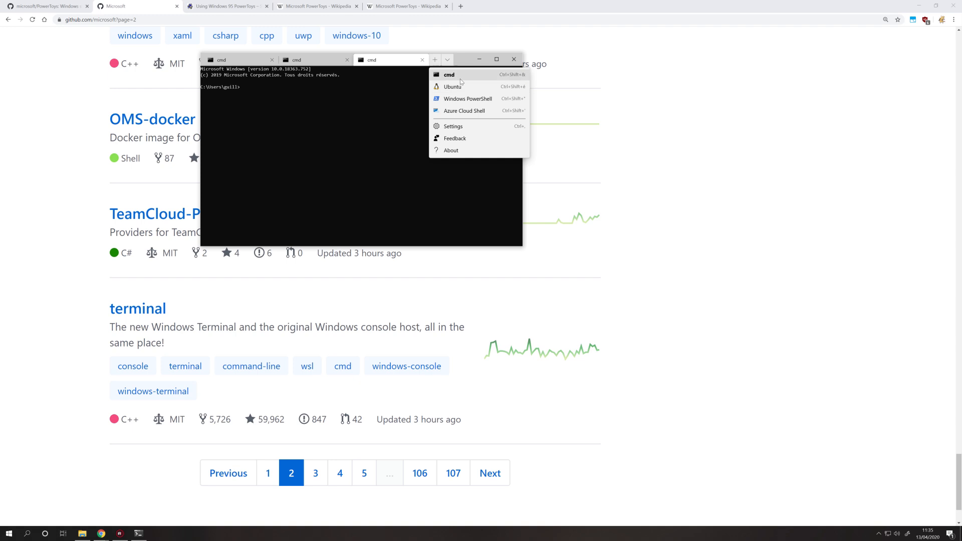
pyautogui.click(459, 87)
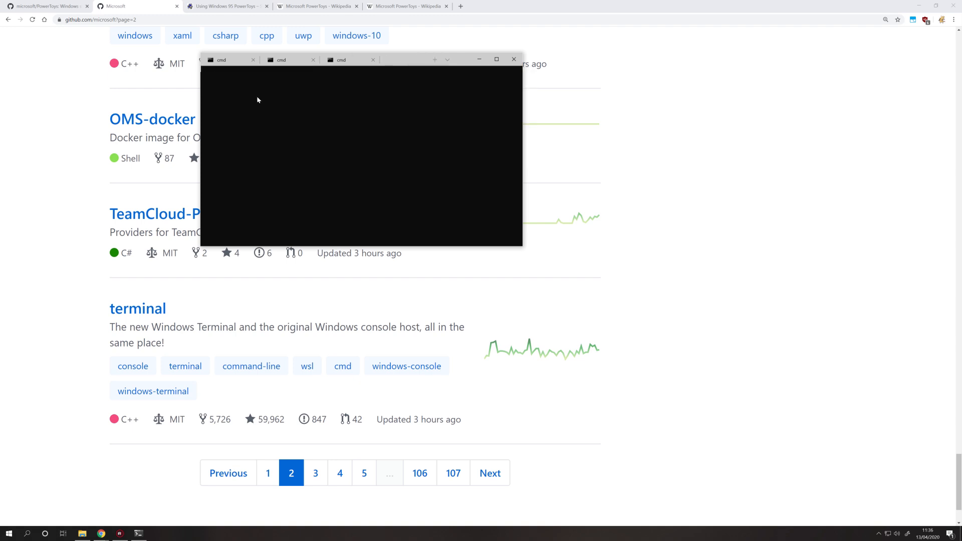
pyautogui.moveTo(460, 64); pyautogui.dragTo(476, 143)
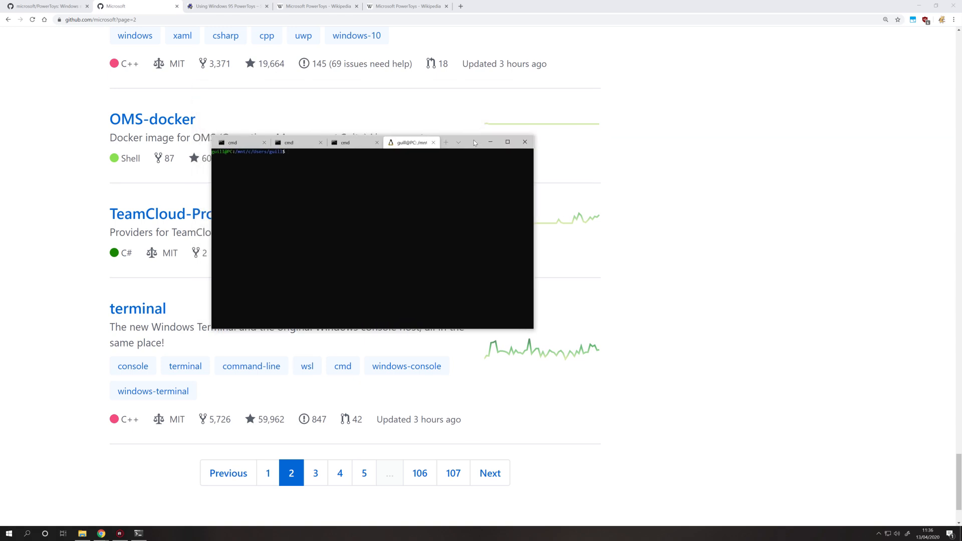
# Step: Show the first cmd tab, then close Windows Terminal together with all its tabs
pyautogui.click(240, 145)
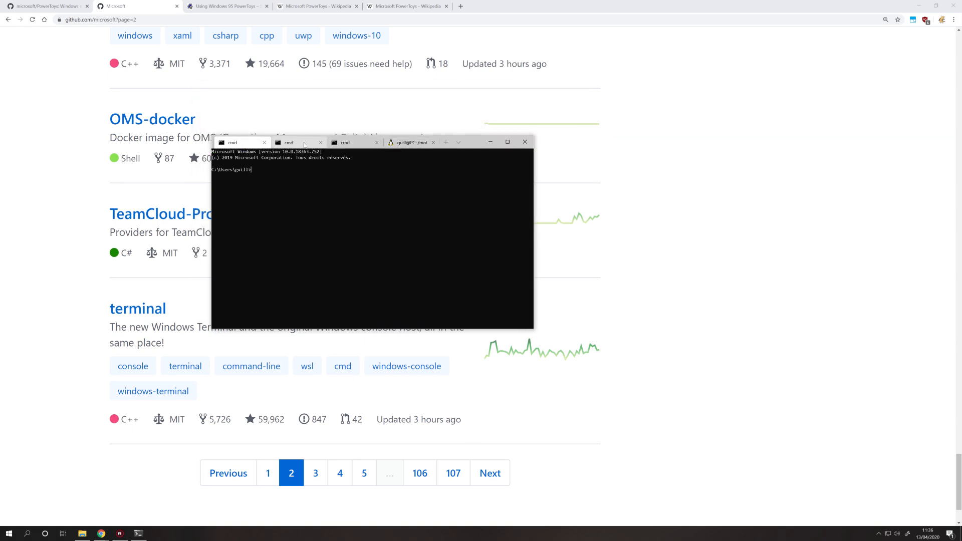
pyautogui.click(524, 141)
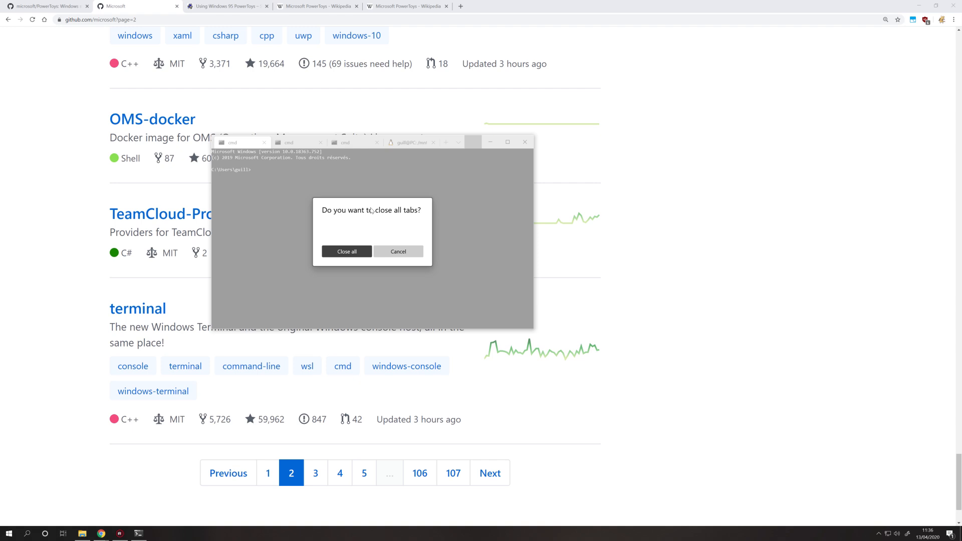
pyautogui.click(347, 251)
# Step: Open the calculator repository from the list and look at the Calculator screenshot in its README
pyautogui.click(316, 473)
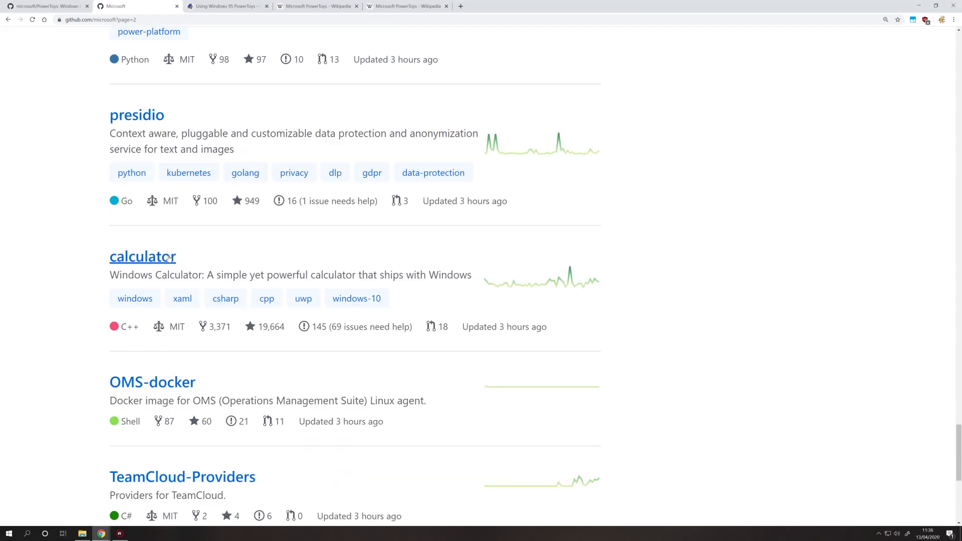
pyautogui.click(142, 257)
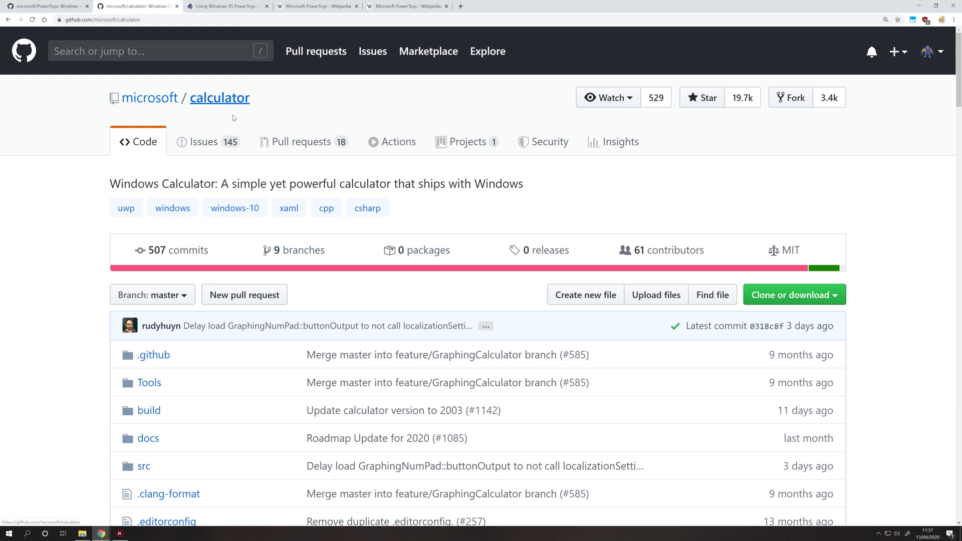
pyautogui.scroll(-15, 310, 261)
pyautogui.scroll(2, 310, 260)
# Step: Launch the Windows Calculator, place it beside the README's screenshot to compare them, view the Features list and close Calculator
pyautogui.press('super')
pyautogui.write('cal')
pyautogui.press('Return')
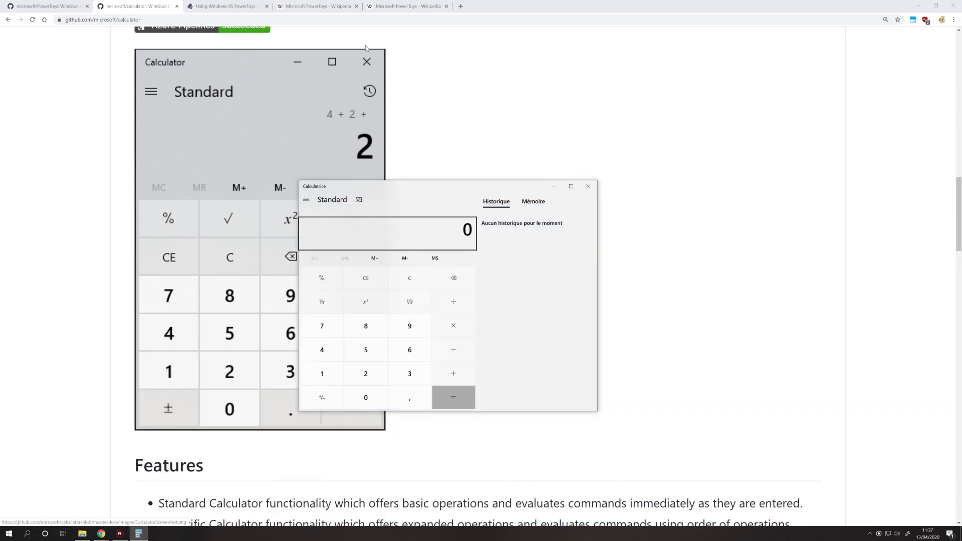
pyautogui.moveTo(410, 187); pyautogui.dragTo(543, 103)
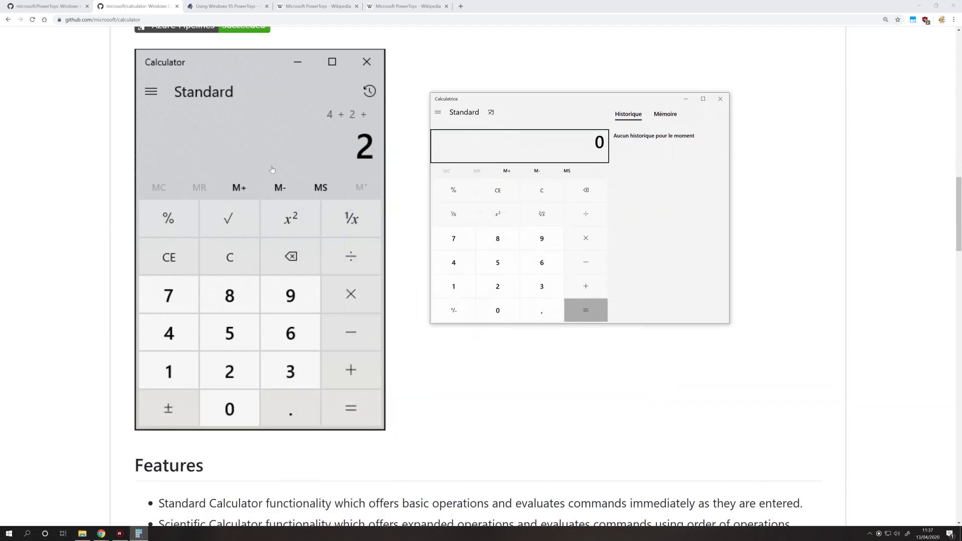
pyautogui.scroll(-2, 202, 235)
pyautogui.scroll(-2, 202, 236)
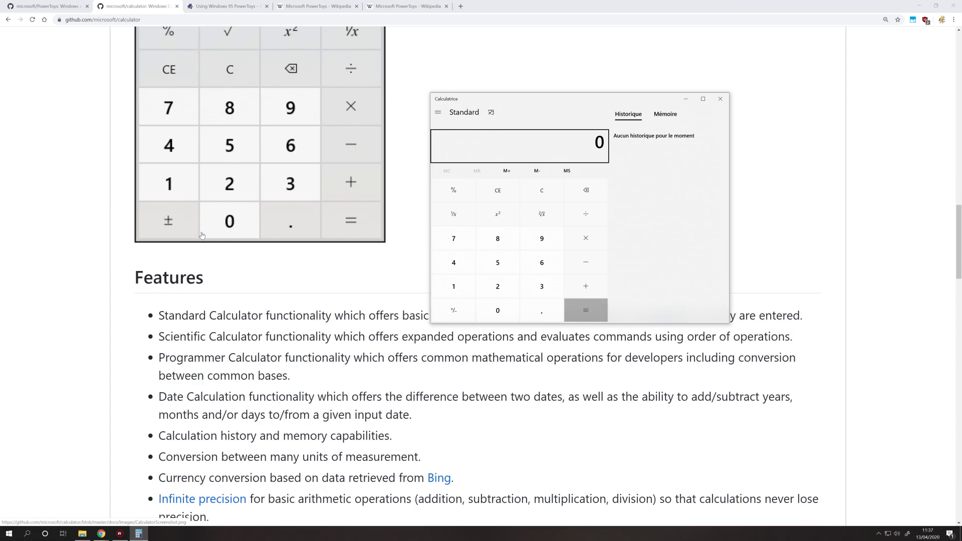
pyautogui.hotkey('alt', 'F4')
# Step: Open IBitmap.h from the calculator repository's src/GraphingInterfaces folder and highlight the text "Licensed under the MIT License."
pyautogui.scroll(9, 202, 235)
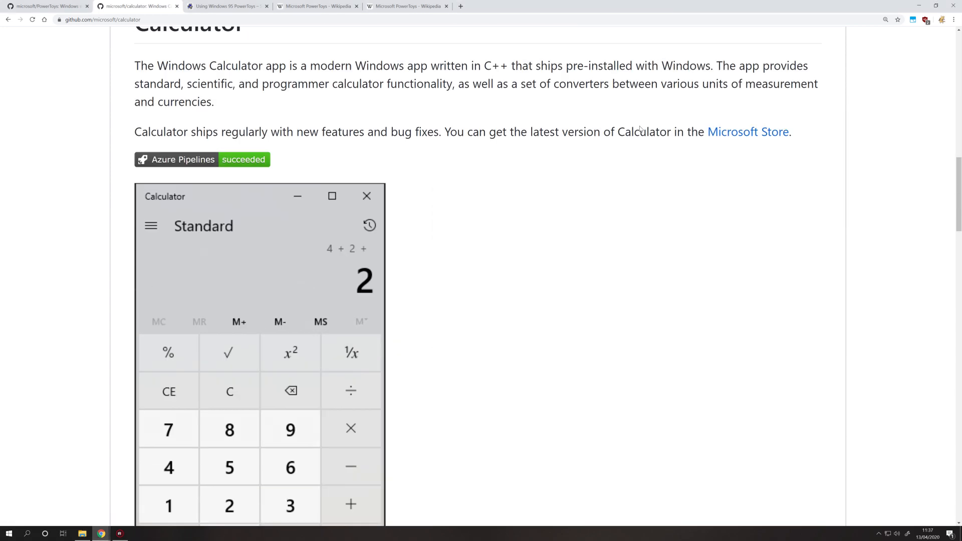
pyautogui.scroll(11, 152, 300)
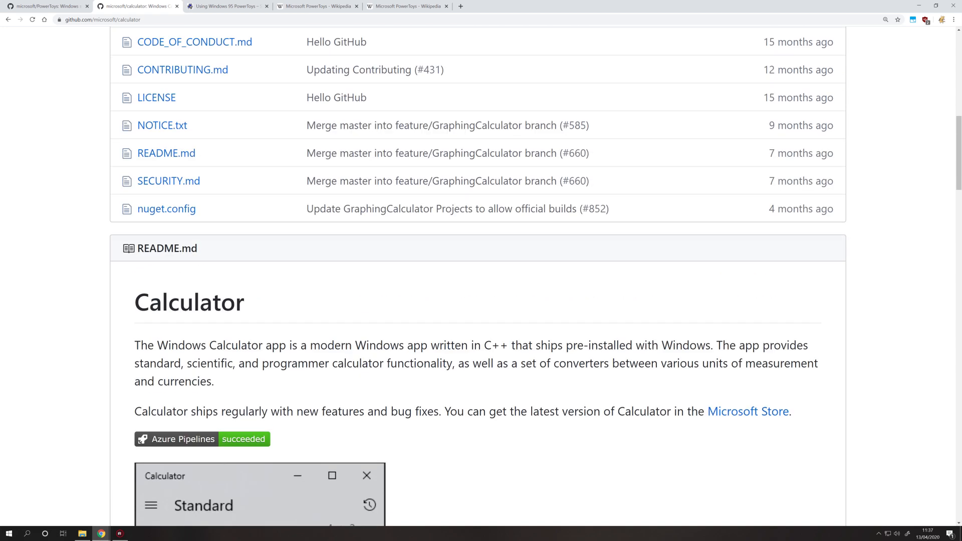
pyautogui.click(143, 316)
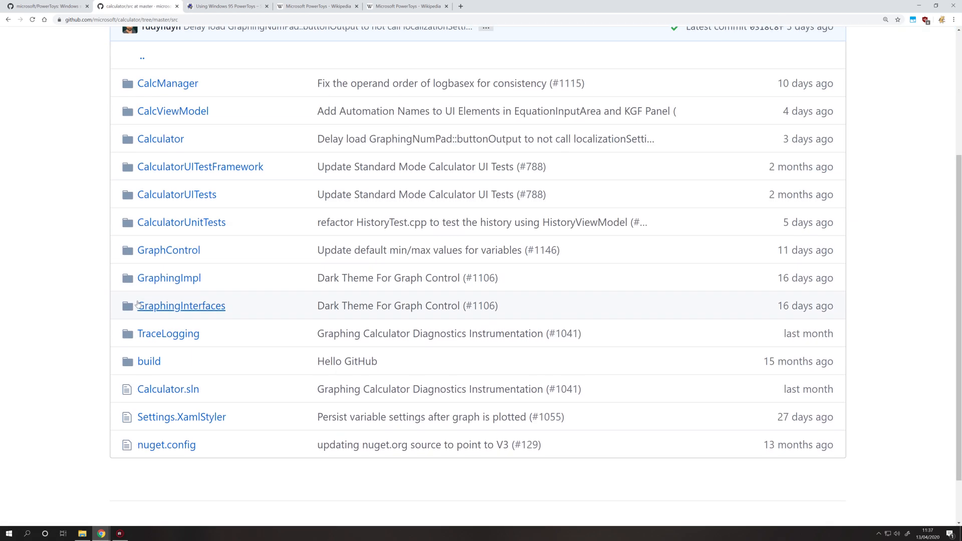
pyautogui.click(167, 305)
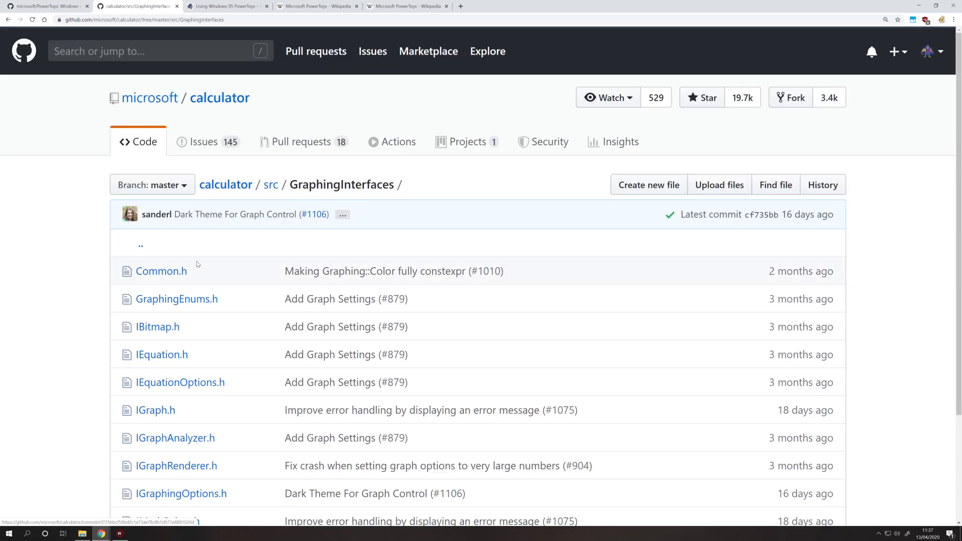
pyautogui.scroll(-3, 176, 281)
pyautogui.click(165, 215)
pyautogui.scroll(-3, 167, 221)
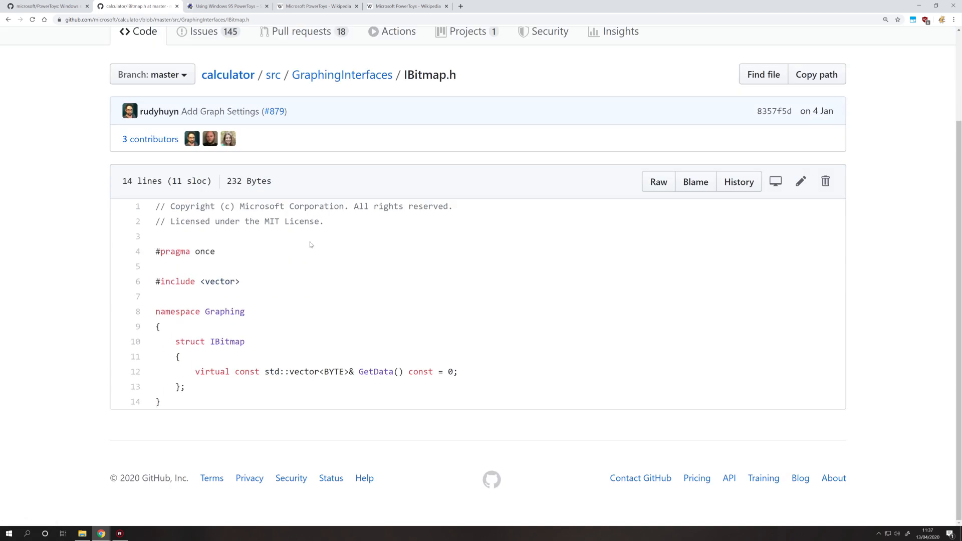
pyautogui.moveTo(326, 224); pyautogui.dragTo(171, 223)
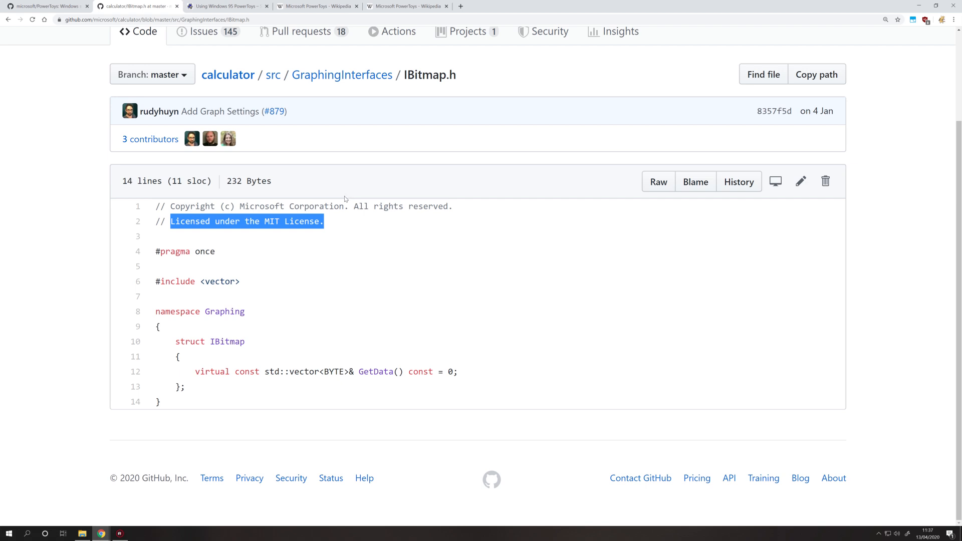
# Step: Go back to the calculator repository's main page, switch to the PowerToys repository page and highlight its name
pyautogui.hotkey('alt', 'Left')
pyautogui.hotkey('alt', 'Left')
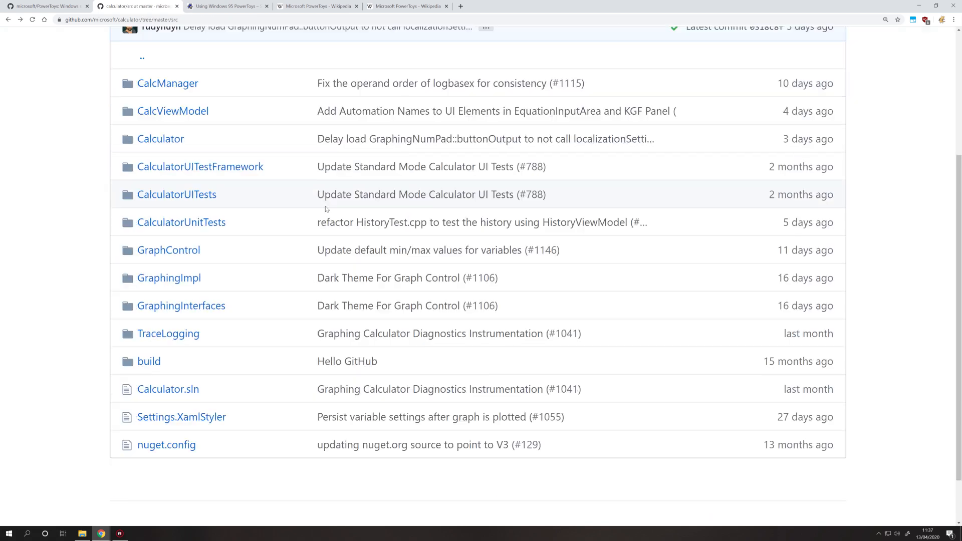
pyautogui.hotkey('alt', 'Left')
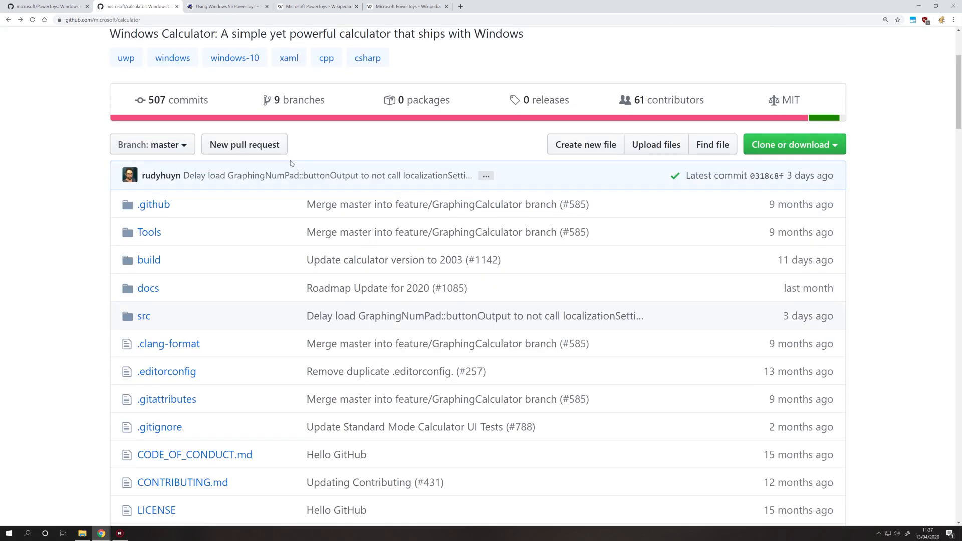
pyautogui.scroll(3, 291, 164)
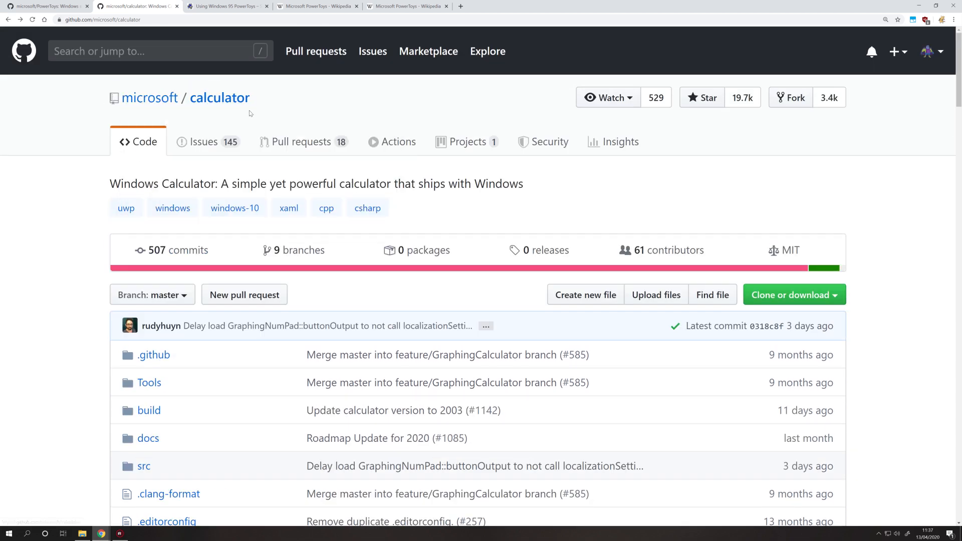
pyautogui.click(73, 6)
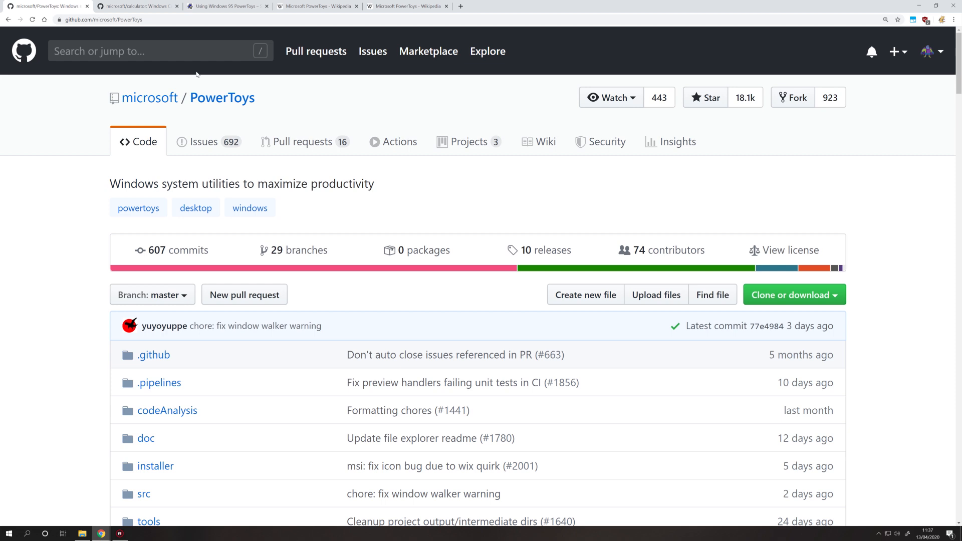
pyautogui.moveTo(288, 98); pyautogui.dragTo(197, 99)
# Step: Browse the PowerToys repository's source code from the src folder through modules into the fancyzones folder
pyautogui.scroll(-3, 214, 130)
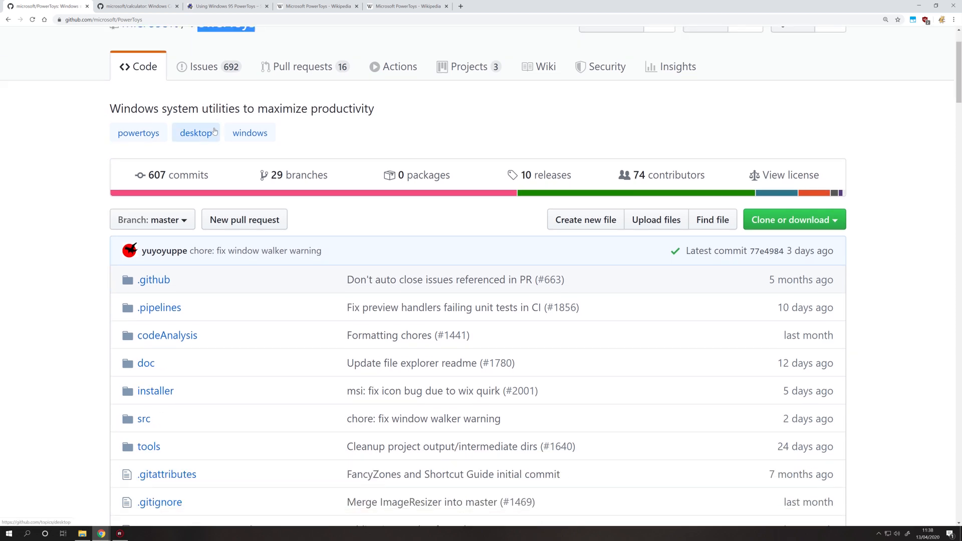
pyautogui.scroll(-2, 215, 130)
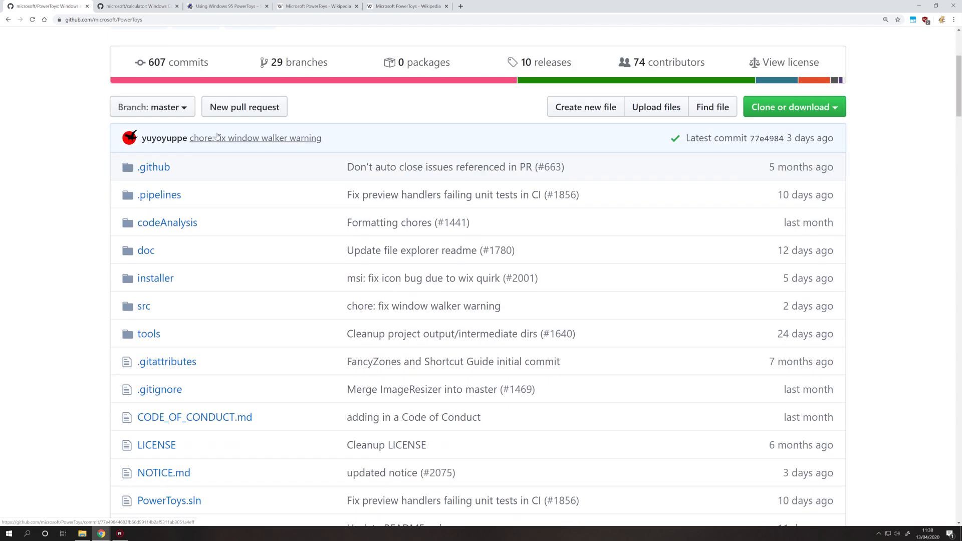
pyautogui.scroll(-3, 215, 140)
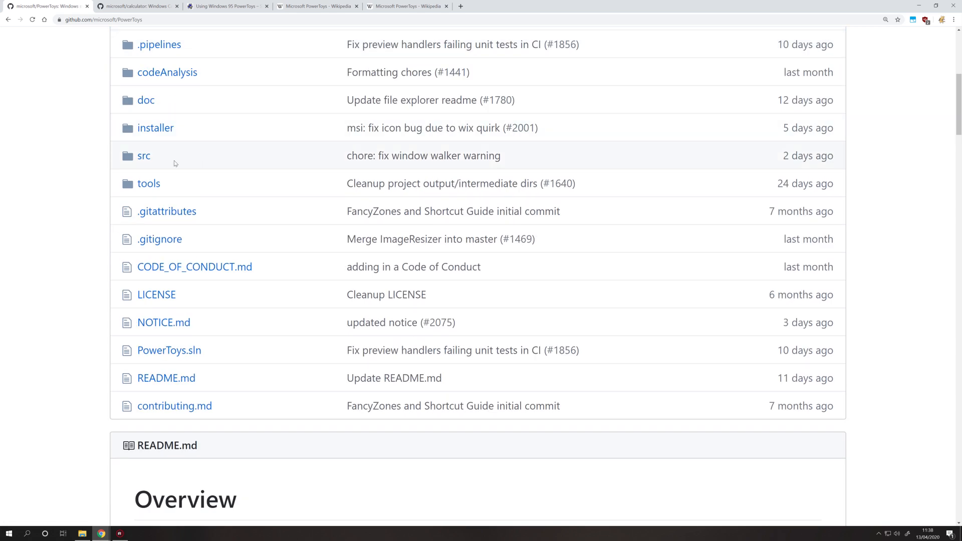
pyautogui.click(143, 159)
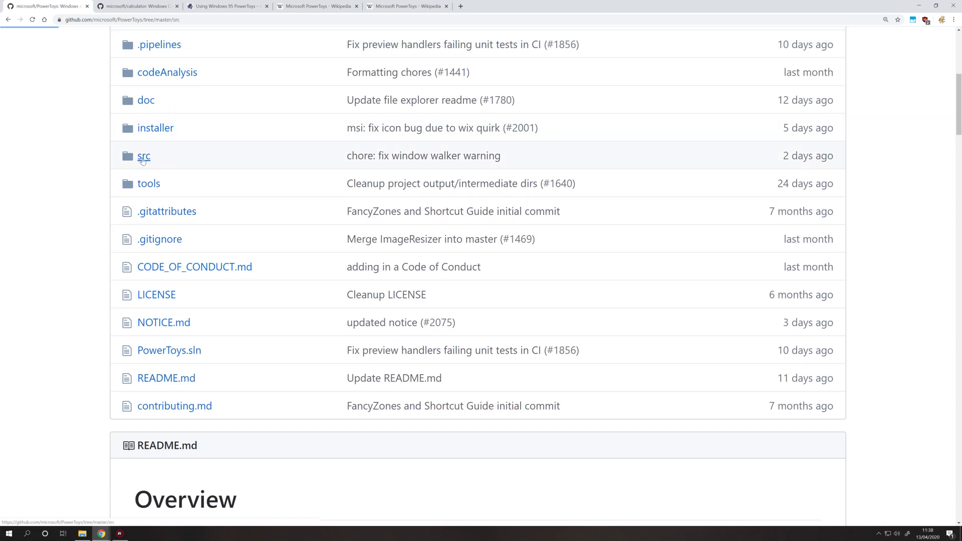
pyautogui.scroll(-3, 153, 232)
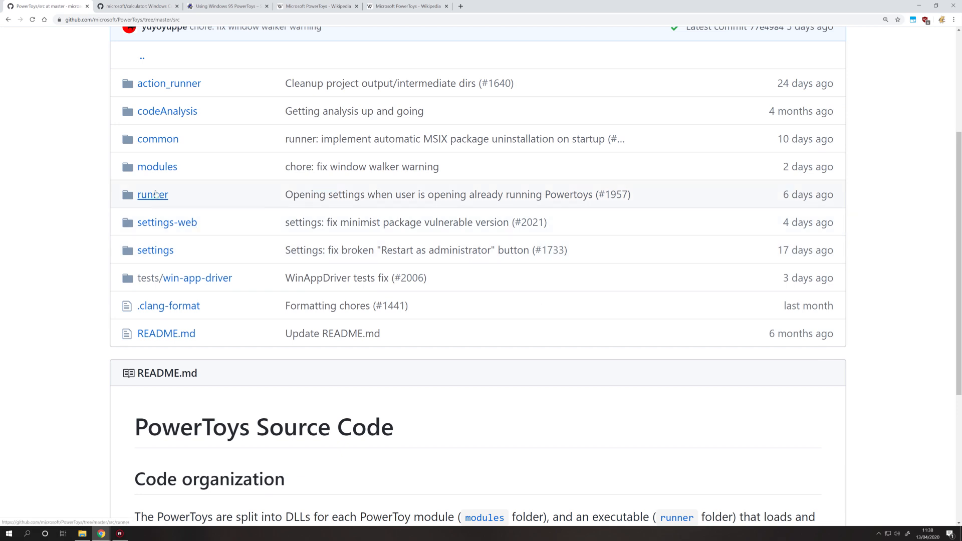
pyautogui.click(165, 167)
pyautogui.scroll(-2, 160, 112)
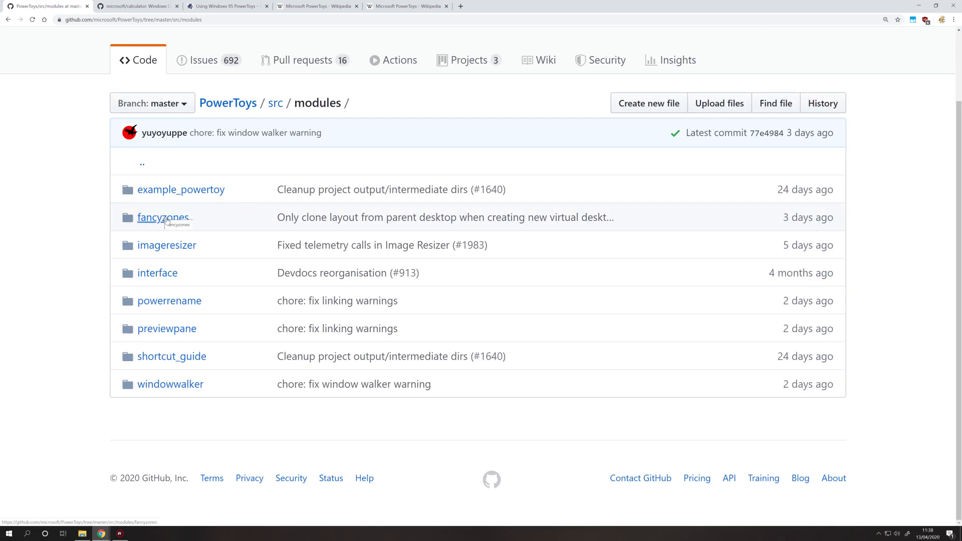
pyautogui.click(173, 218)
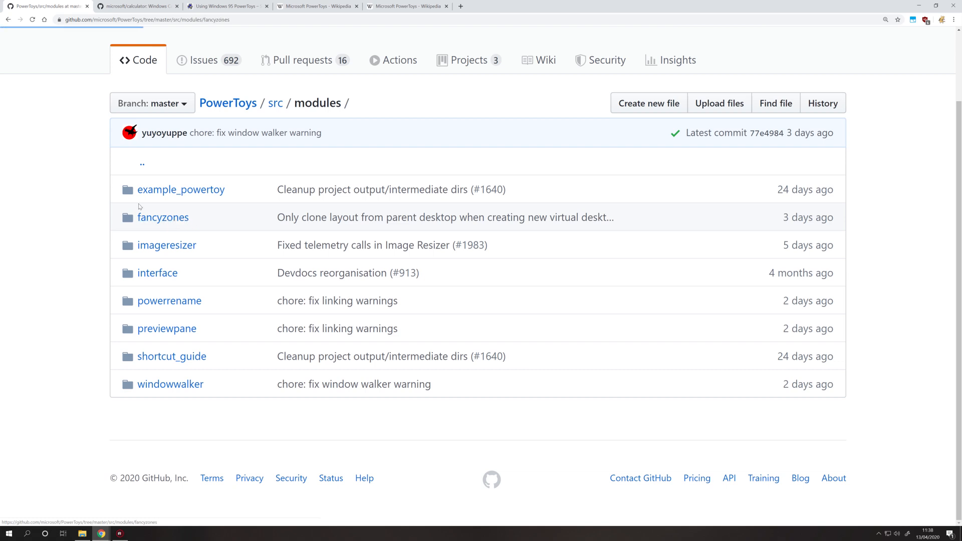
# Step: Open FancyZones.cpp from the lib folder of the fancyzones module and look through its source code
pyautogui.scroll(-3, 210, 229)
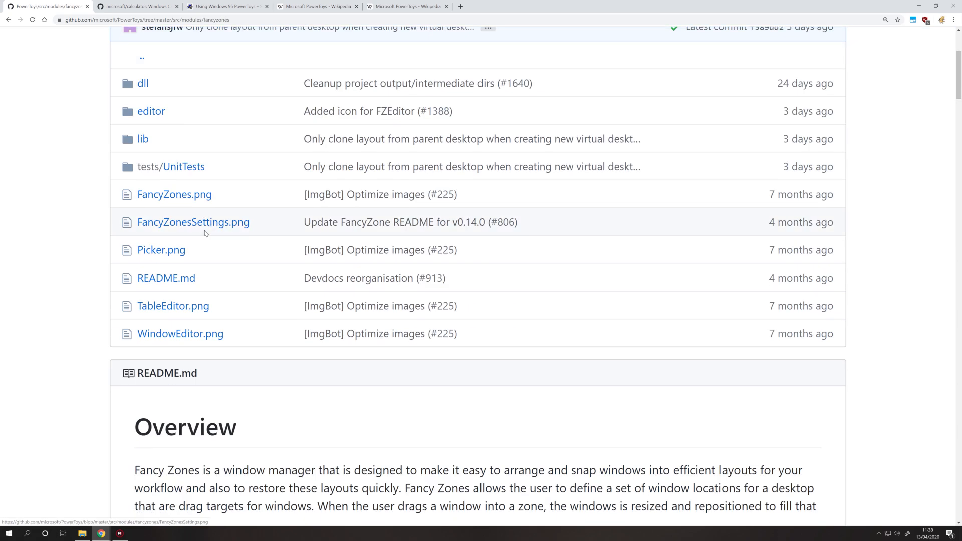
pyautogui.click(147, 142)
pyautogui.scroll(-2, 150, 230)
pyautogui.click(150, 127)
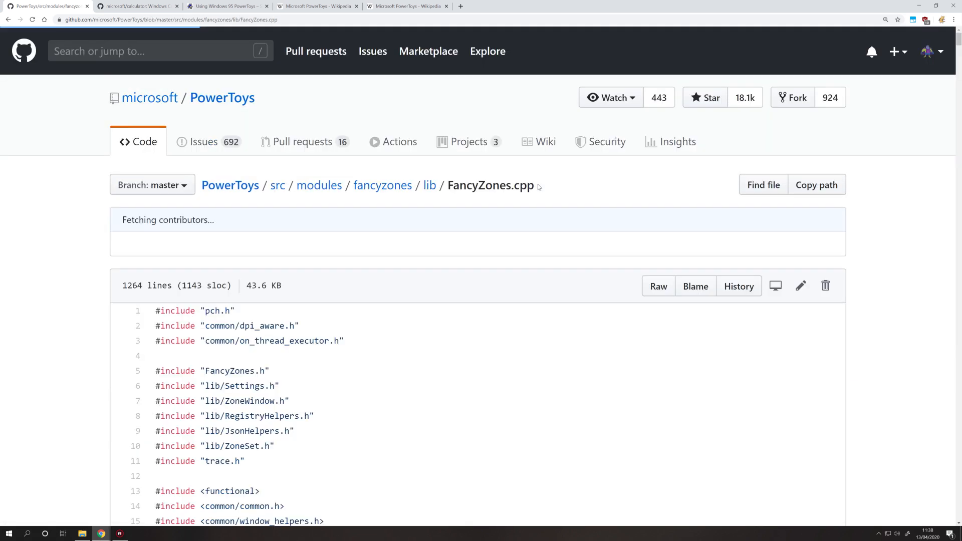
pyautogui.scroll(-6, 538, 187)
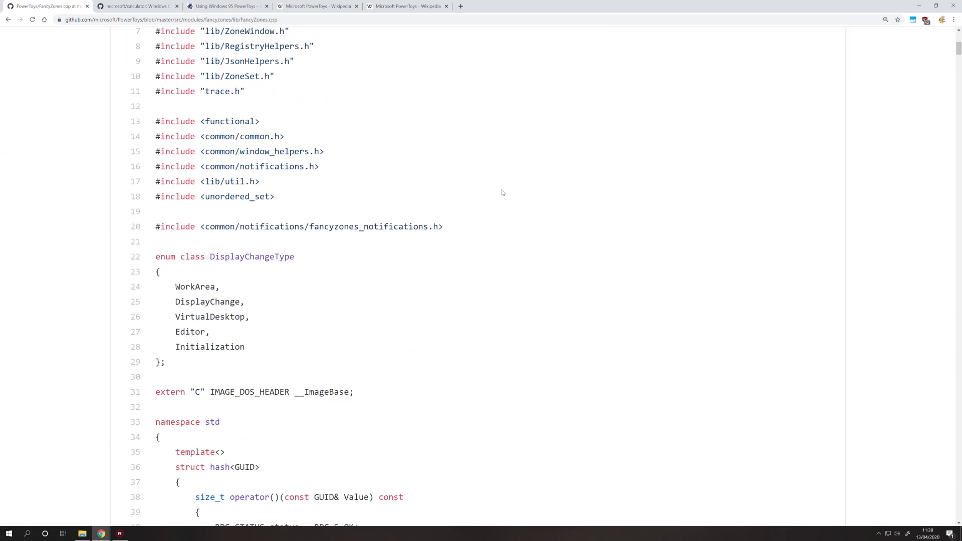
pyautogui.scroll(-3, 500, 193)
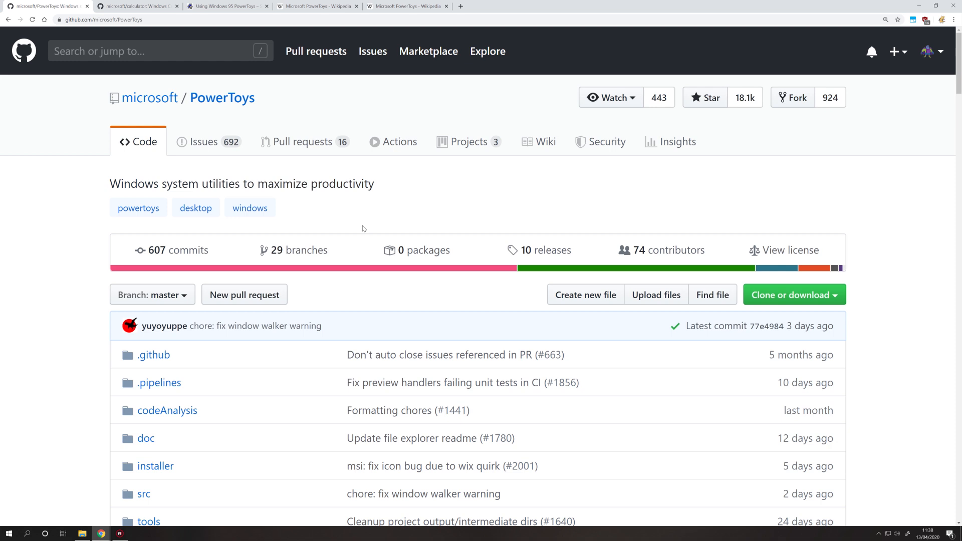
# Step: Go to the README on the PowerToys repository's main page and highlight the "Windows 10 1803" requirement, then clear the highlight
pyautogui.scroll(-10, 363, 228)
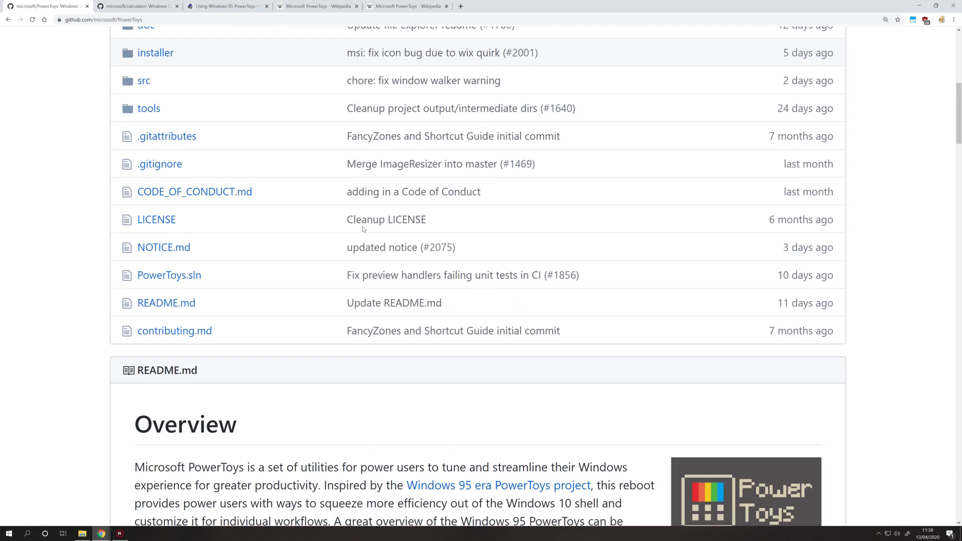
pyautogui.scroll(-2, 363, 230)
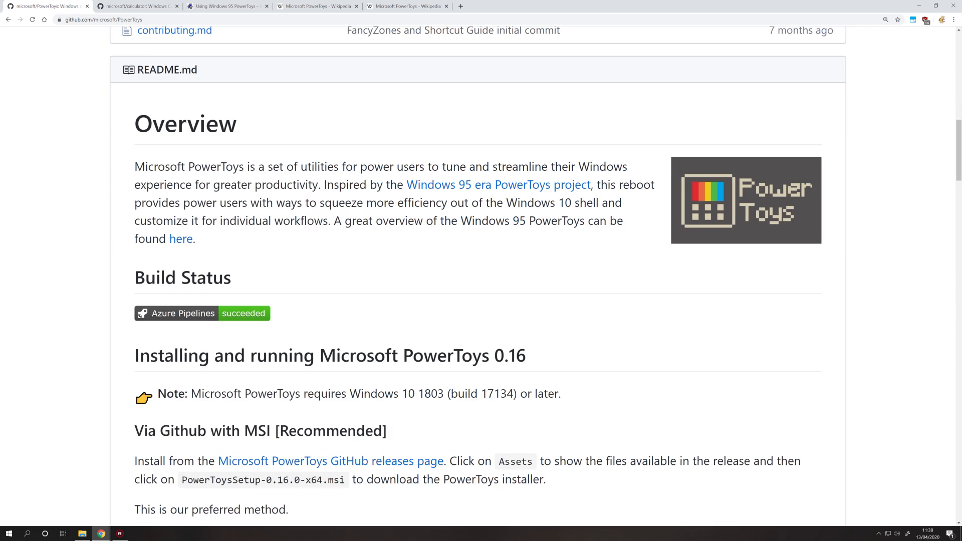
pyautogui.scroll(-2, 478, 278)
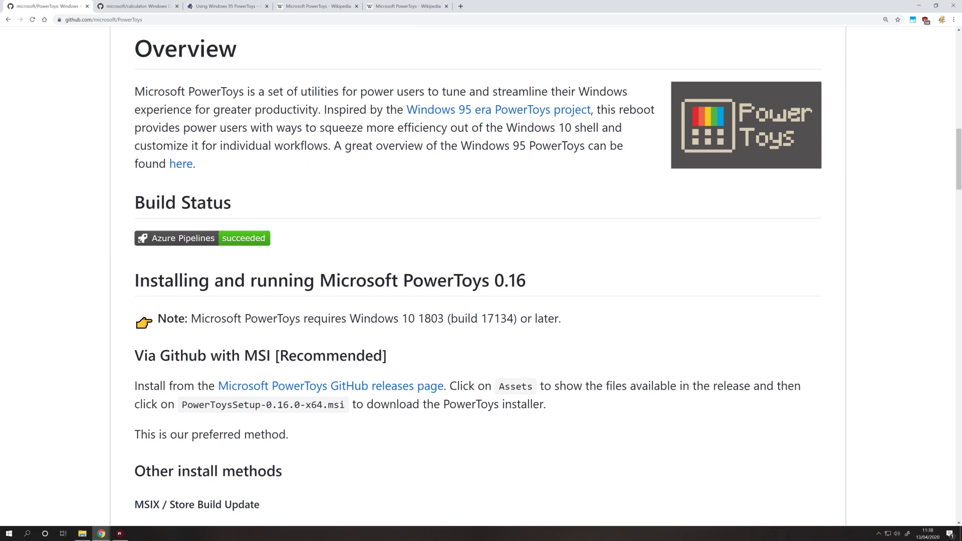
pyautogui.moveTo(444, 319); pyautogui.dragTo(349, 318)
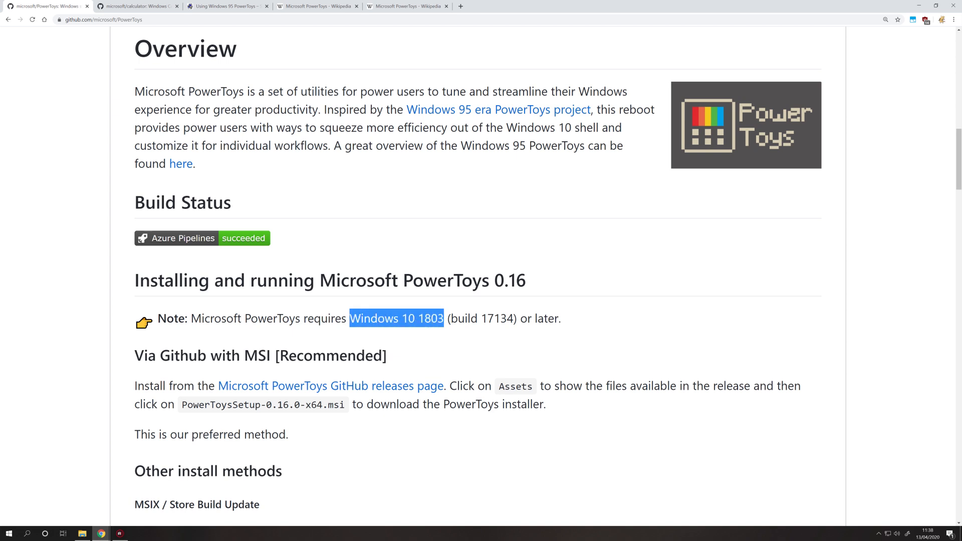
pyautogui.moveTo(444, 319); pyautogui.dragTo(349, 319)
pyautogui.click(448, 342)
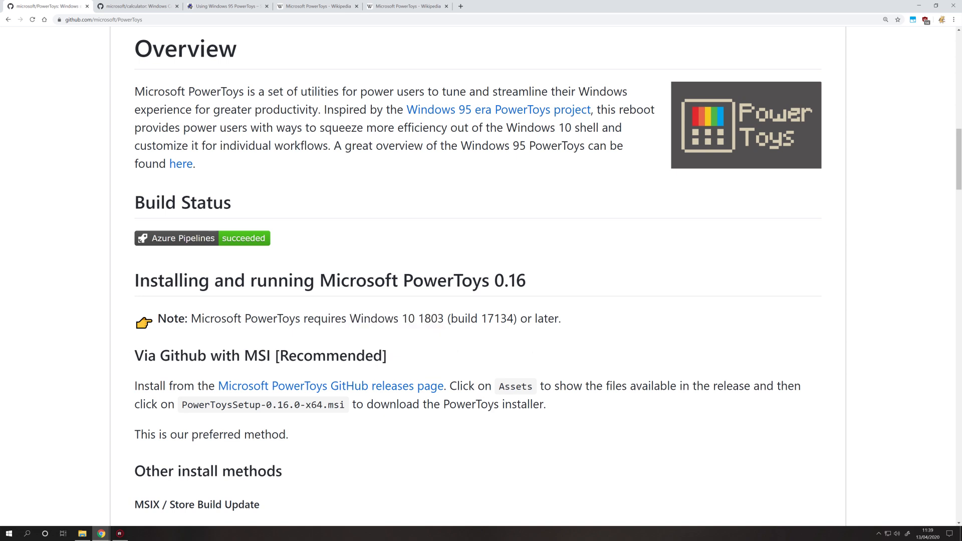
# Step: Check the installed Windows version in the system information of Windows Settings and close Settings
pyautogui.click(949, 534)
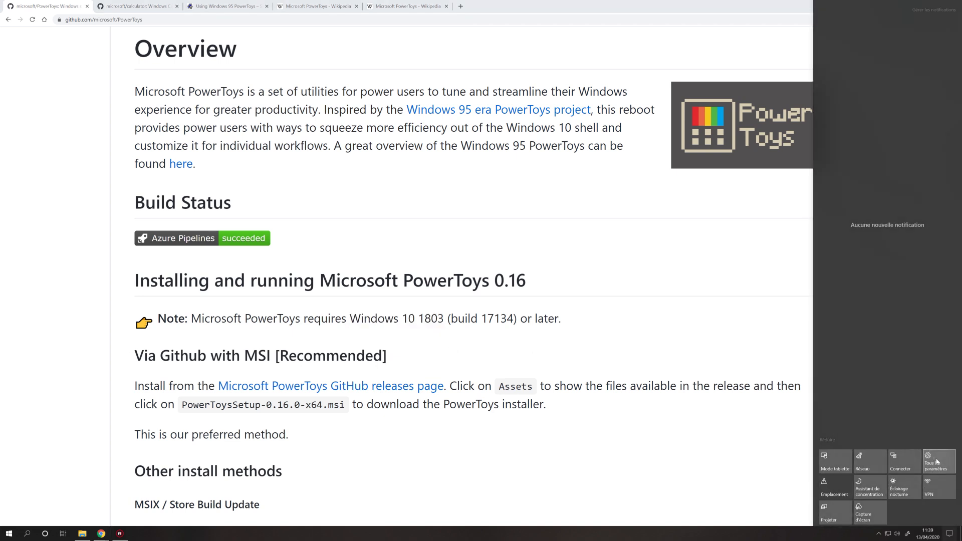
pyautogui.click(936, 460)
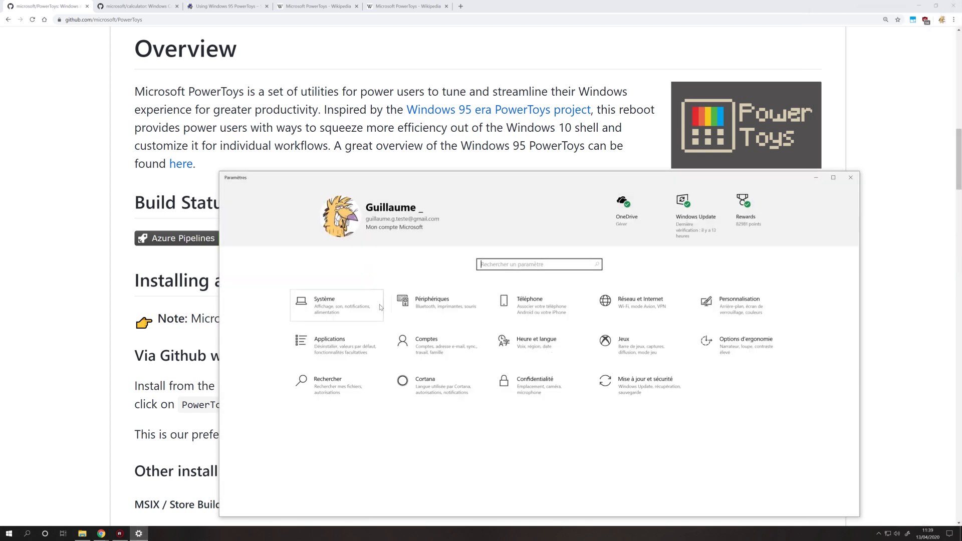
pyautogui.click(301, 303)
pyautogui.click(264, 471)
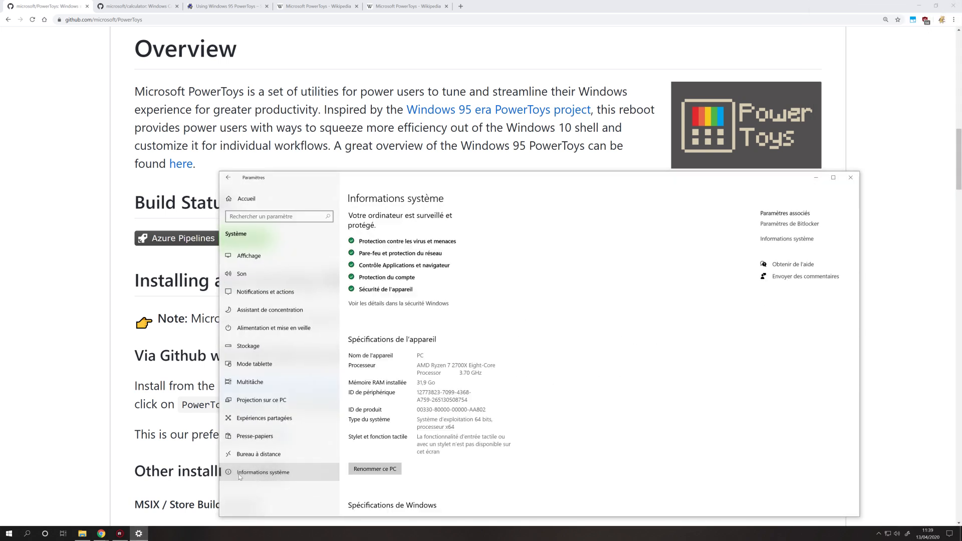
pyautogui.scroll(-2, 540, 329)
pyautogui.scroll(-1, 540, 329)
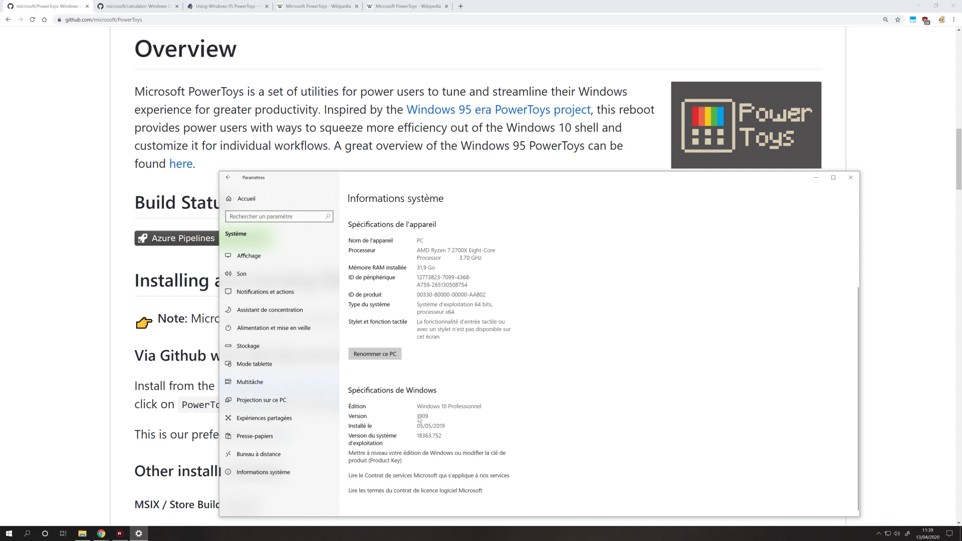
pyautogui.click(850, 177)
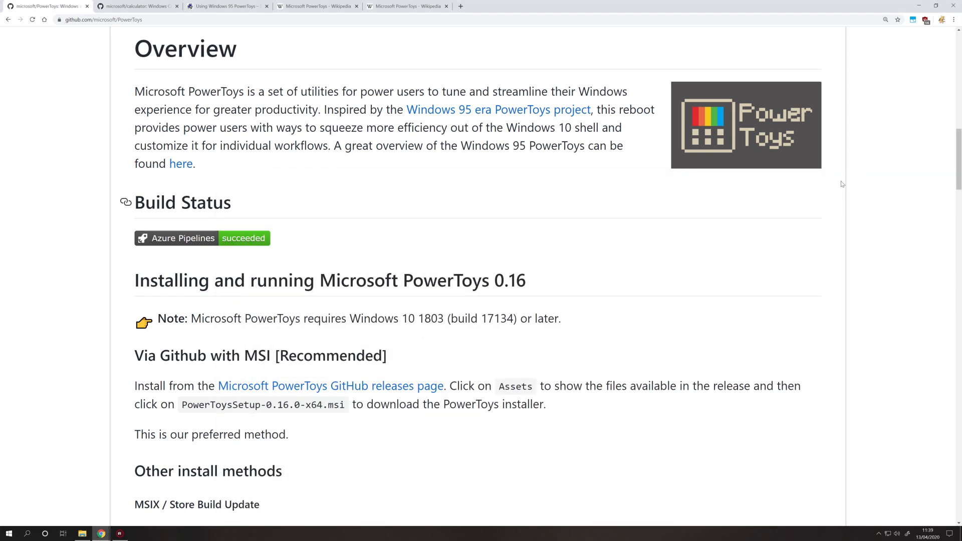
# Step: Open the PowerToys repository's releases page and highlight the "Release v0.16.1" heading
pyautogui.scroll(-3, 188, 250)
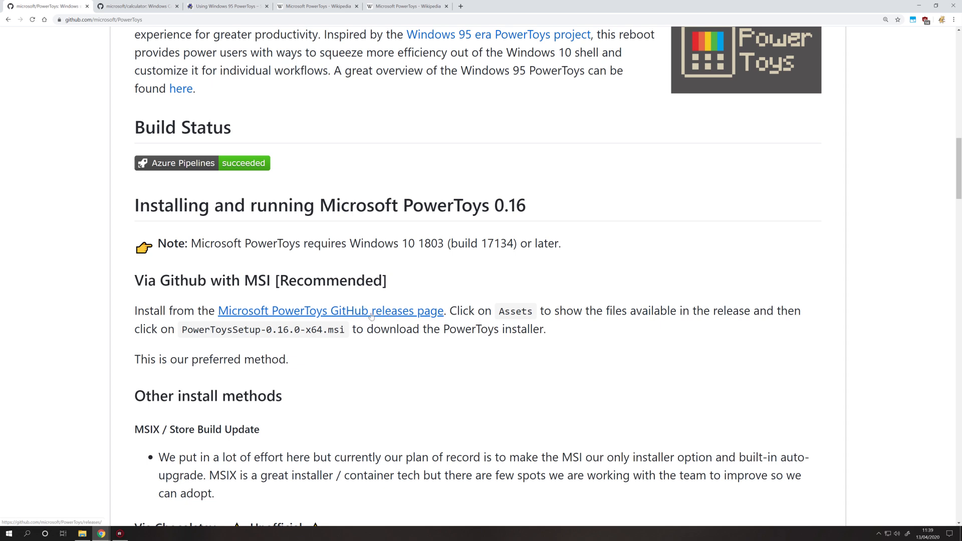
pyautogui.scroll(15, 401, 313)
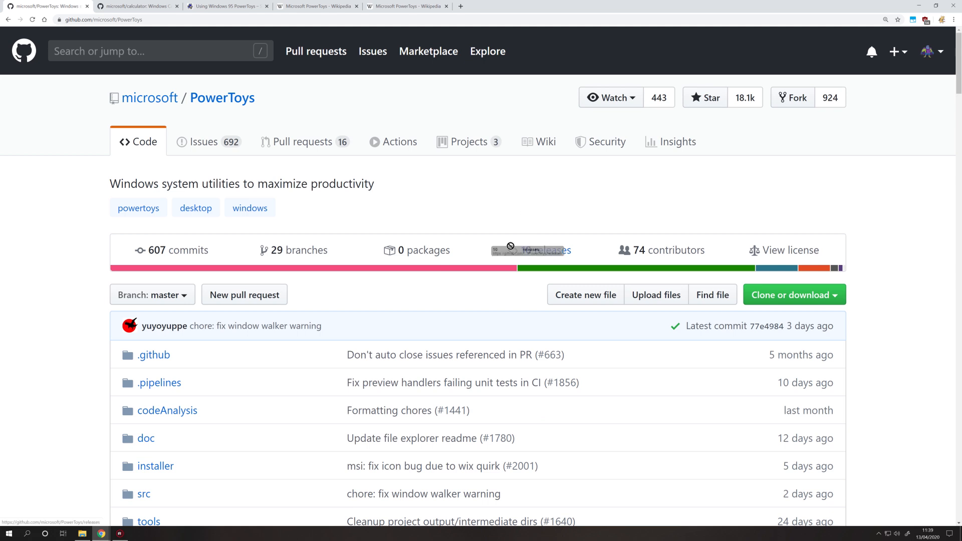
pyautogui.click(542, 251)
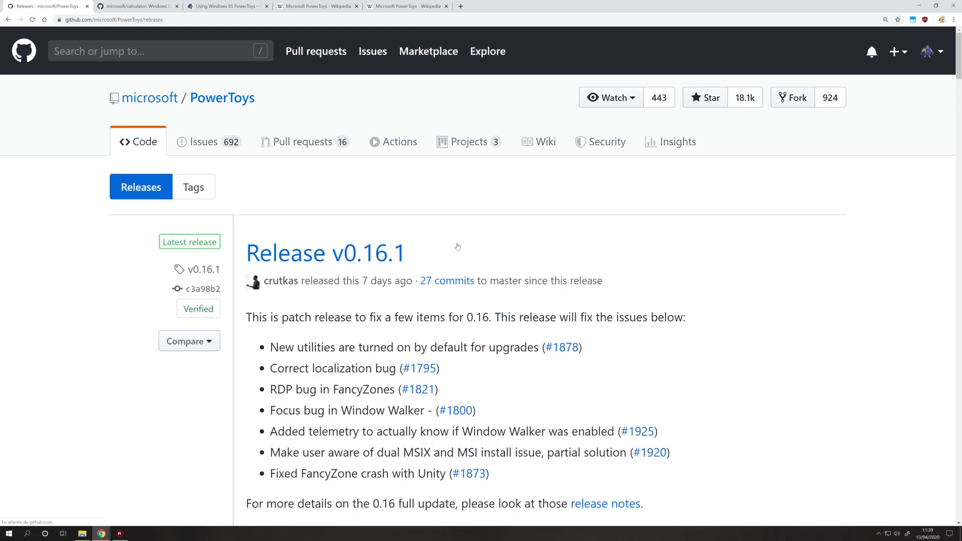
pyautogui.scroll(-2, 322, 241)
pyautogui.moveTo(405, 178); pyautogui.dragTo(237, 188)
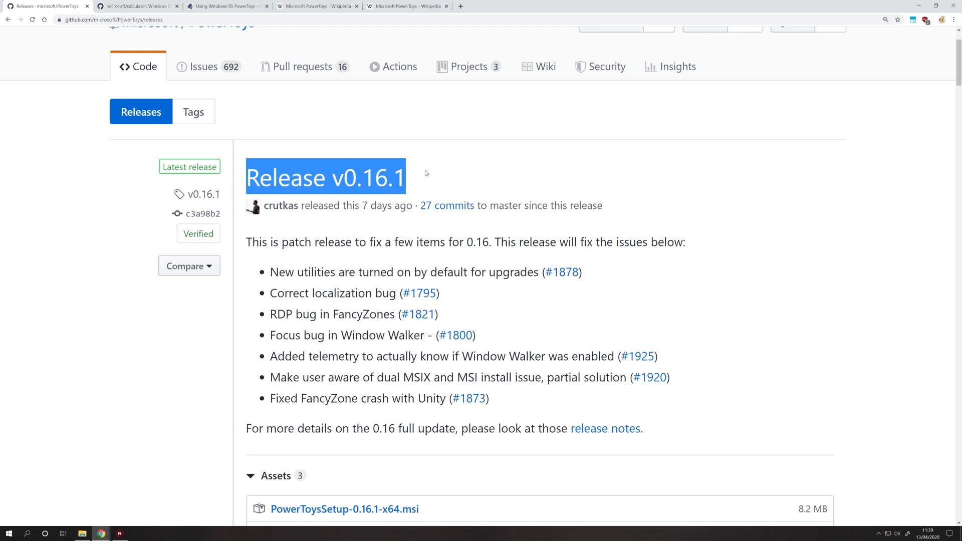
# Step: Download PowerToysSetup-0.16.1-x64.msi from the release assets and launch the setup wizard
pyautogui.scroll(-3, 538, 252)
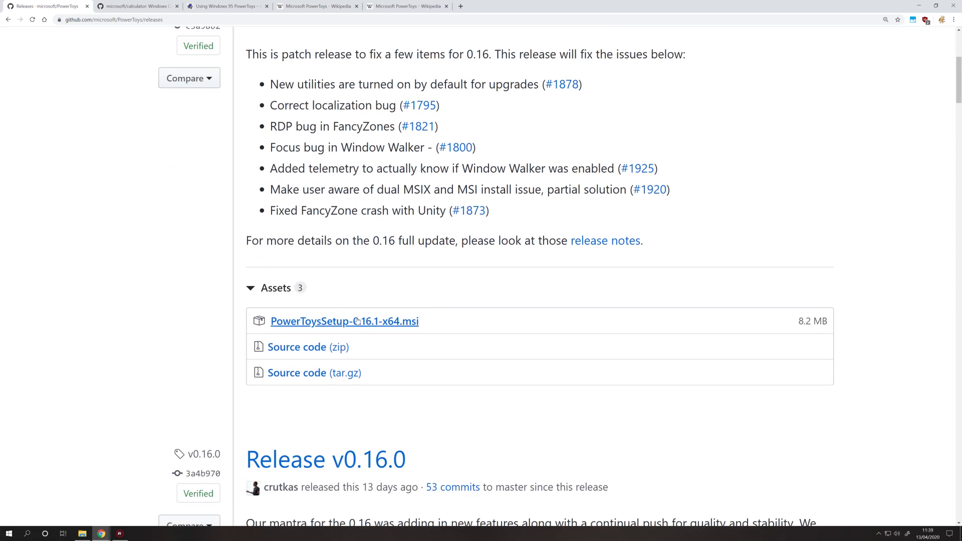
pyautogui.click(408, 323)
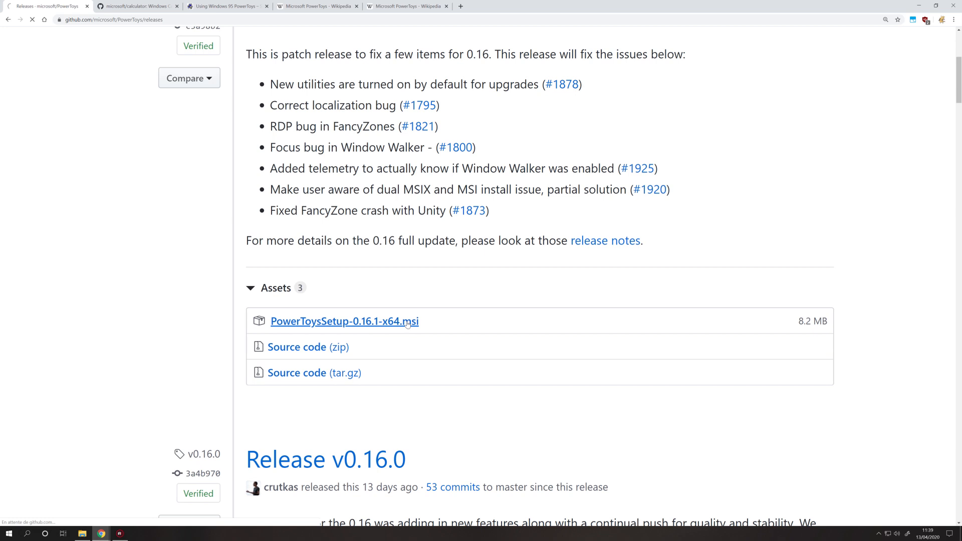
pyautogui.press('Return')
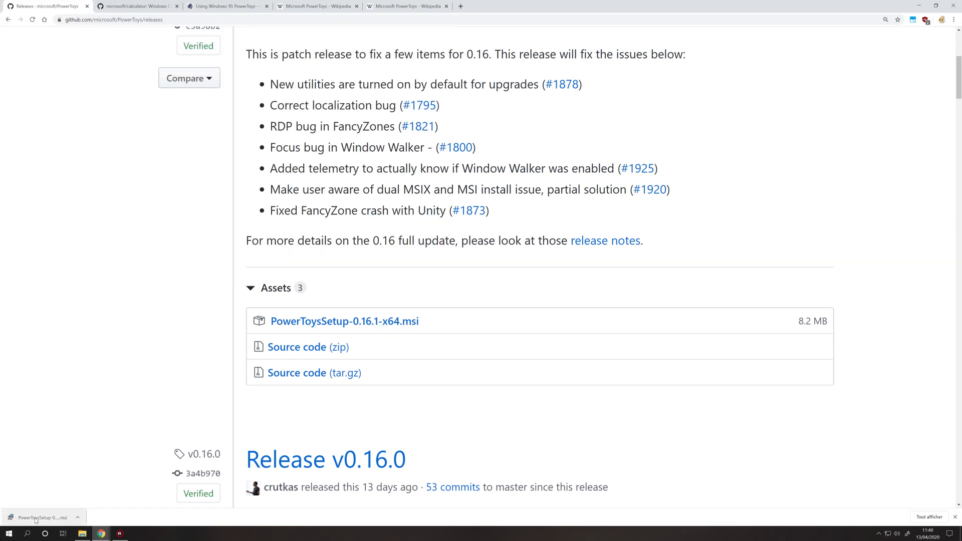
pyautogui.click(50, 519)
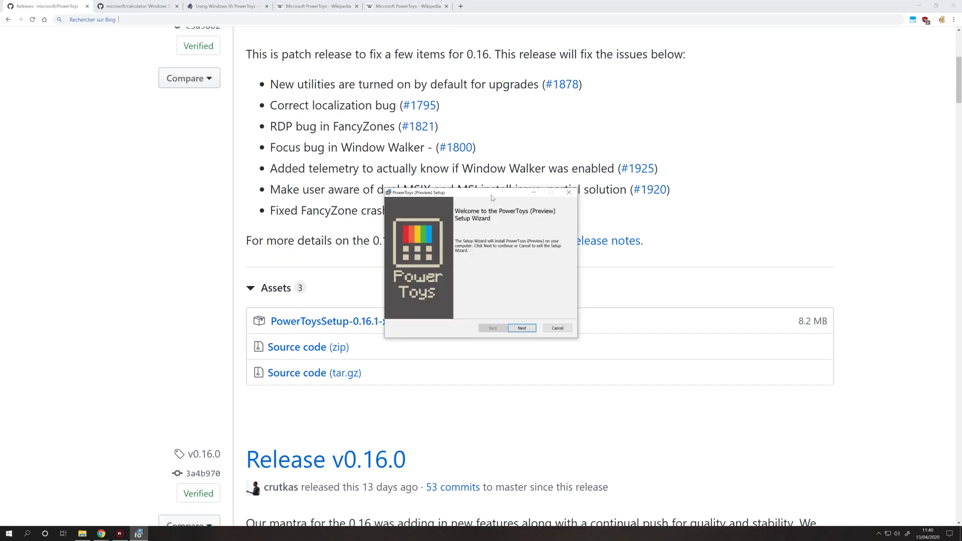
pyautogui.moveTo(472, 191); pyautogui.dragTo(434, 165)
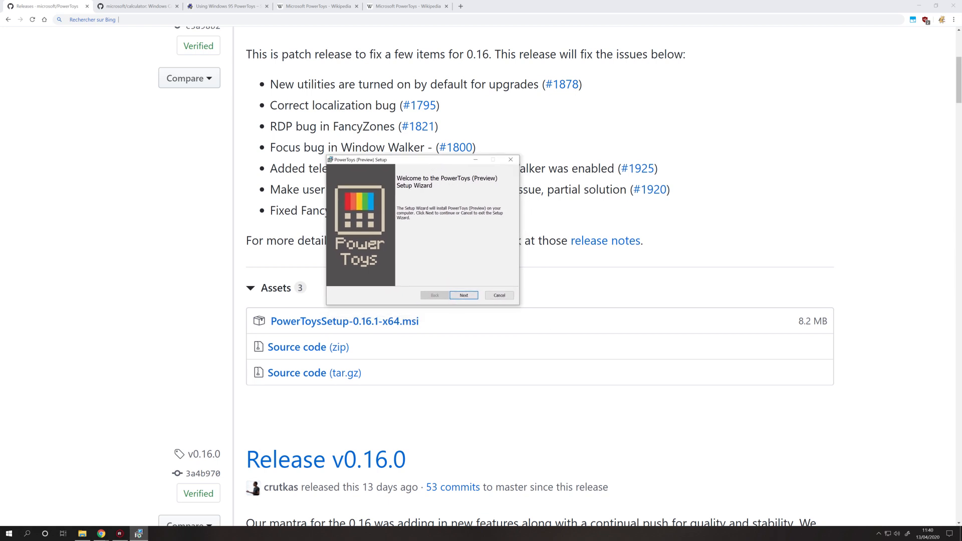
# Step: Advance the setup wizard past the MIT License and keep the destination folder C:\Program Files\PowerToys\ with automatic start at logon
pyautogui.click(464, 295)
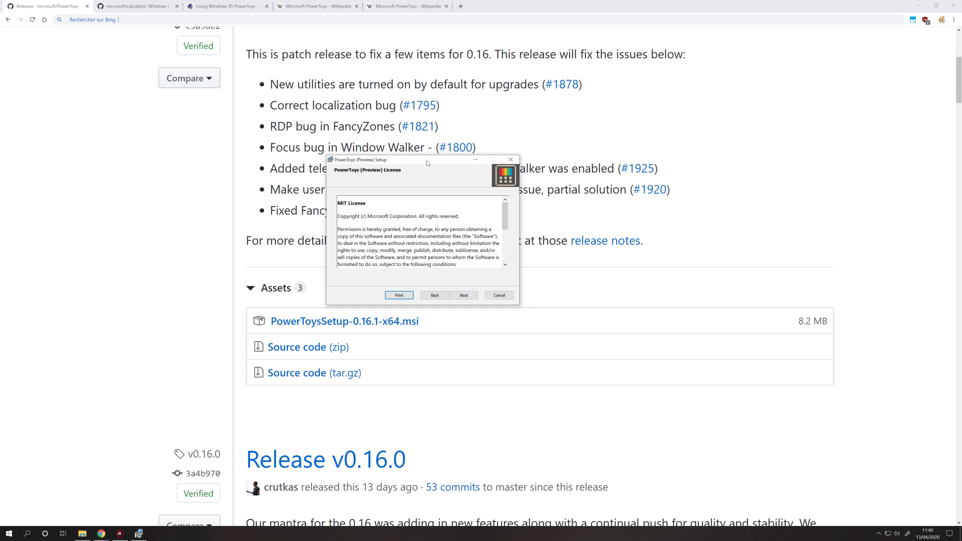
pyautogui.moveTo(427, 162); pyautogui.dragTo(446, 182)
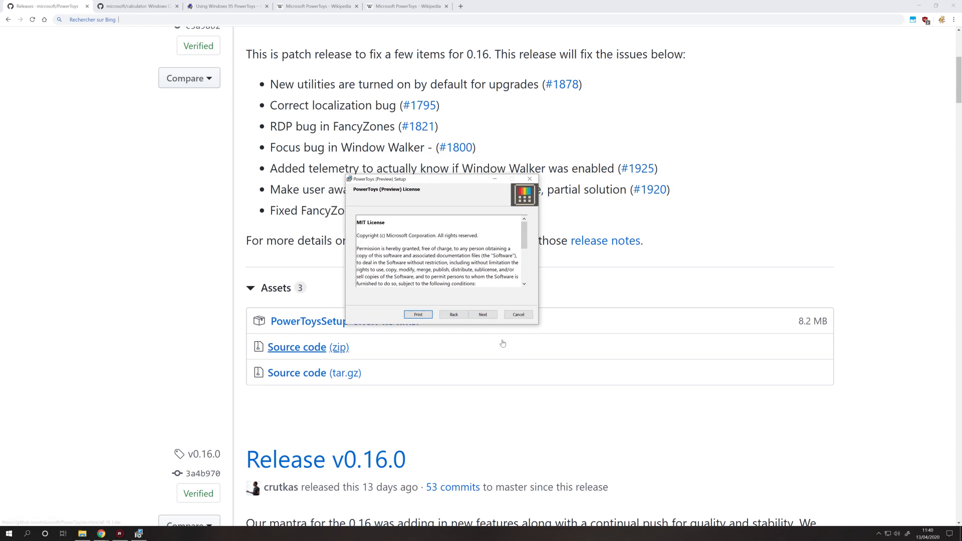
pyautogui.click(482, 315)
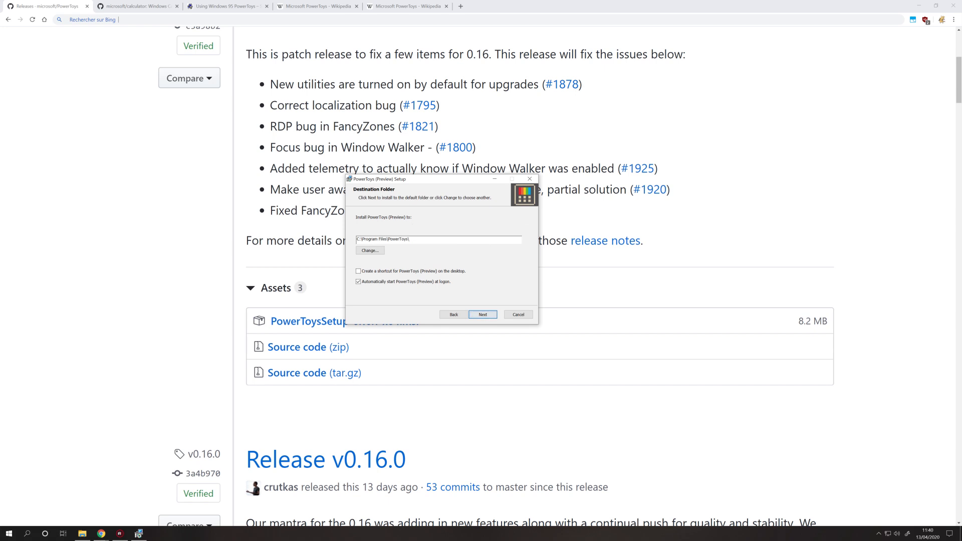
pyautogui.moveTo(415, 240); pyautogui.dragTo(359, 239)
pyautogui.click(380, 239)
pyautogui.click(490, 315)
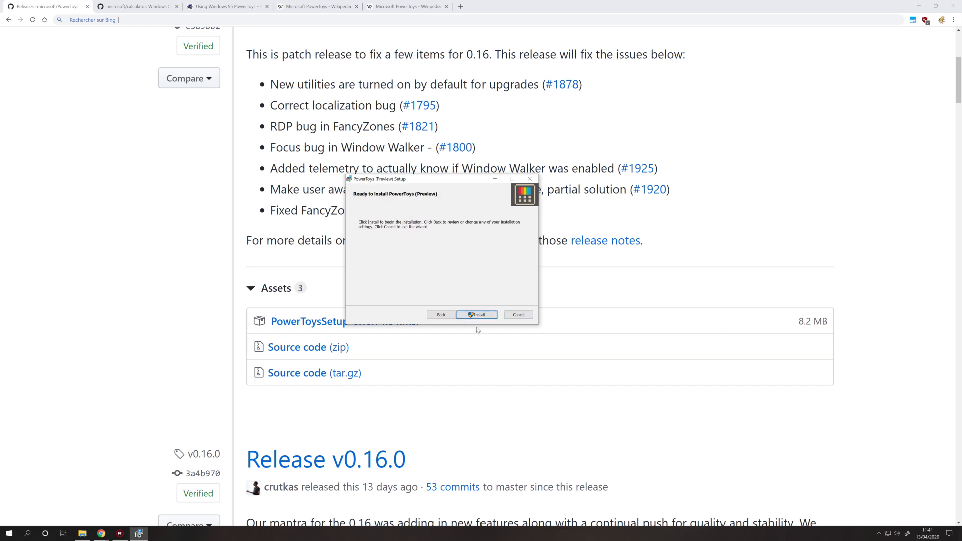
# Step: Install PowerToys, authorise the changes to the device and finish the wizard with Launch PowerToys enabled
pyautogui.click(487, 314)
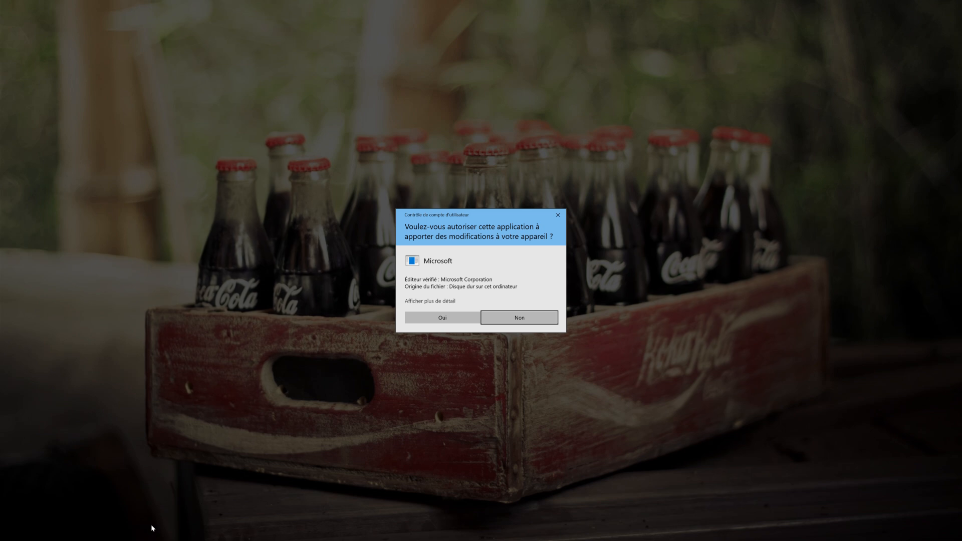
pyautogui.click(450, 318)
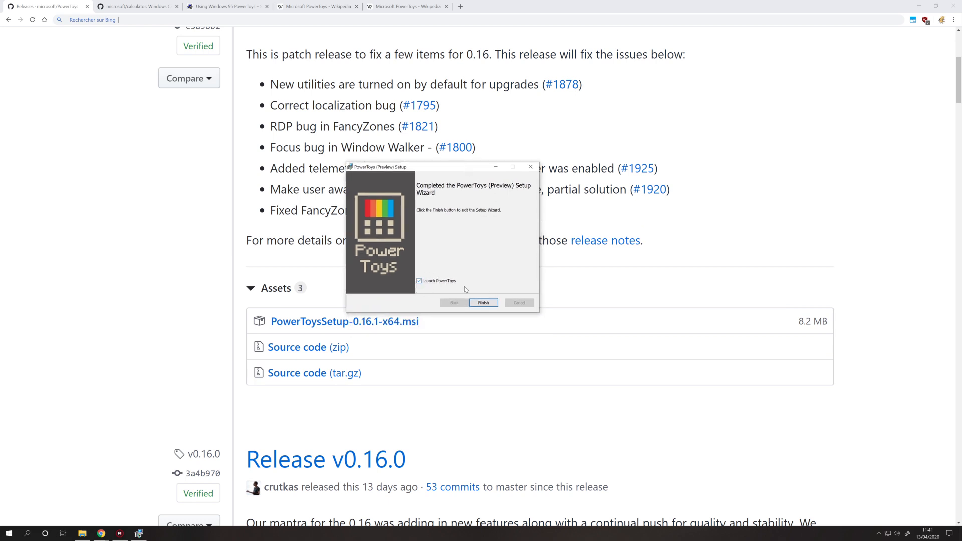
pyautogui.click(481, 302)
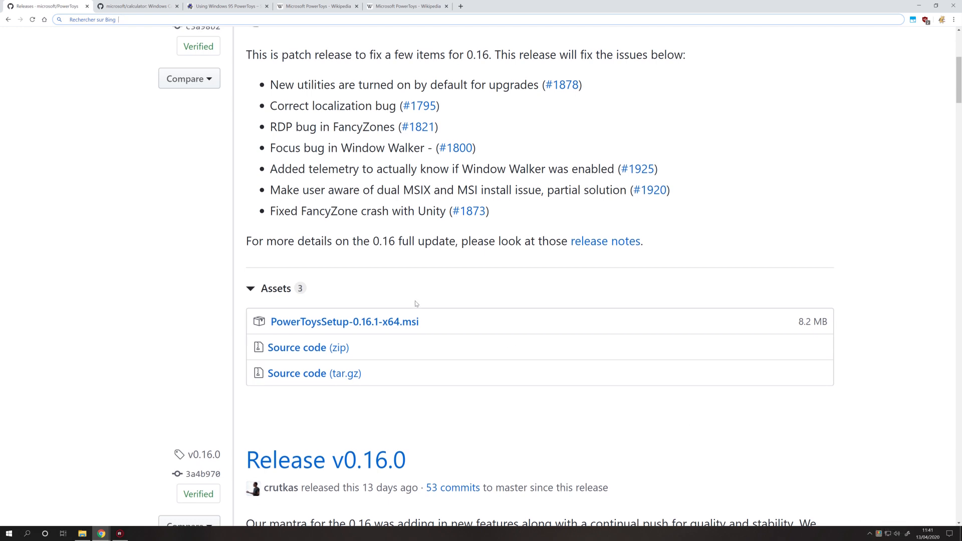
# Step: Return to the PowerToys repository's main page and view the README's Overview and installation sections
pyautogui.scroll(5, 132, 107)
pyautogui.click(133, 107)
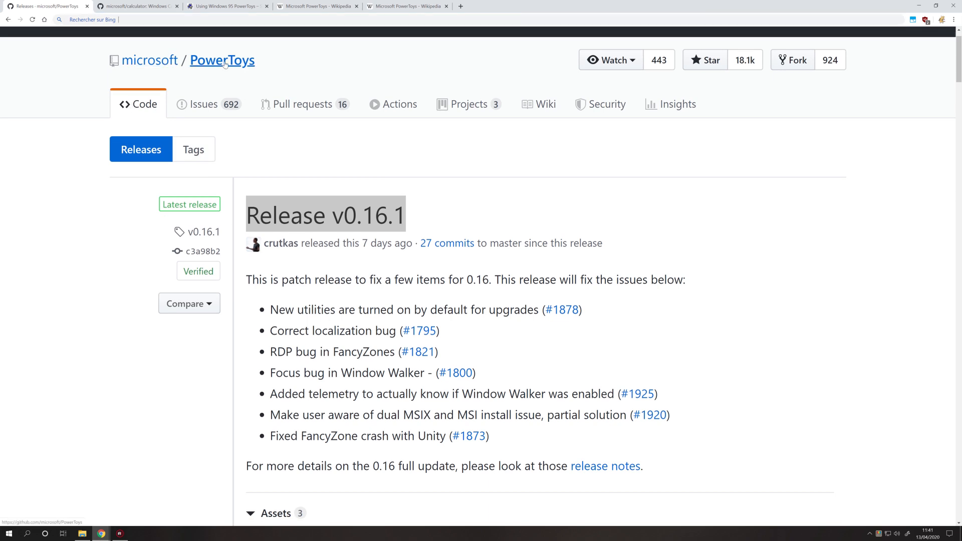
pyautogui.scroll(-15, 312, 213)
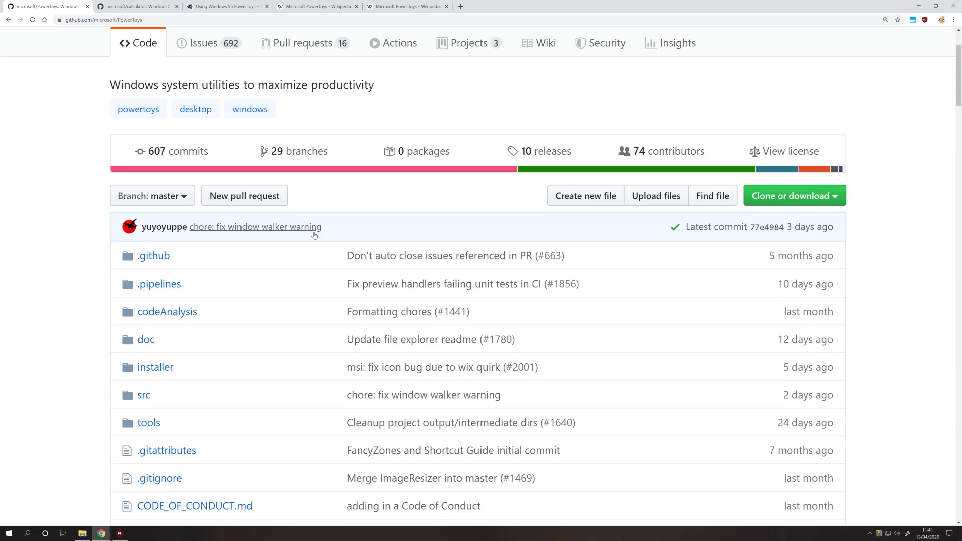
pyautogui.scroll(5, 312, 212)
pyautogui.scroll(1, 481, 276)
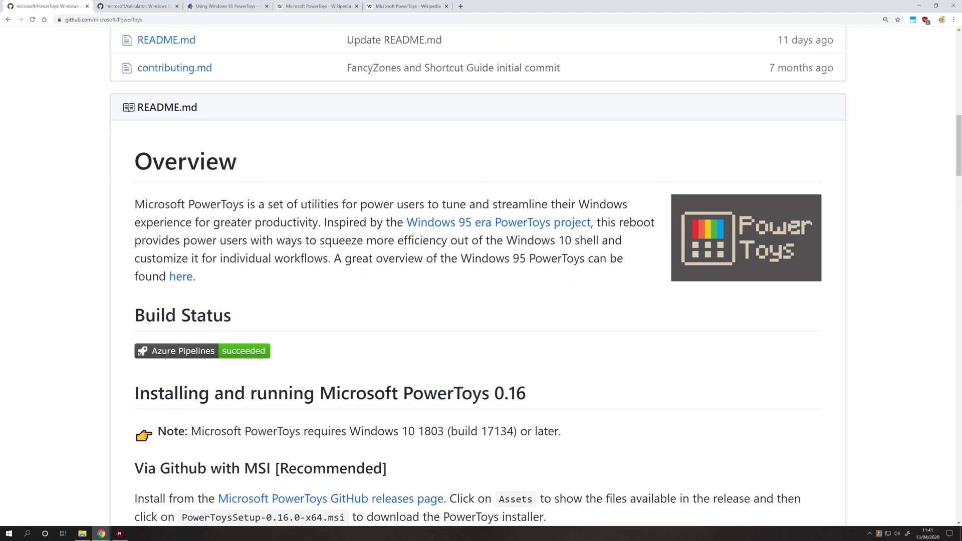
# Step: Open the Microsoft Store and search for "terminal" to look through the application results
pyautogui.click(8, 534)
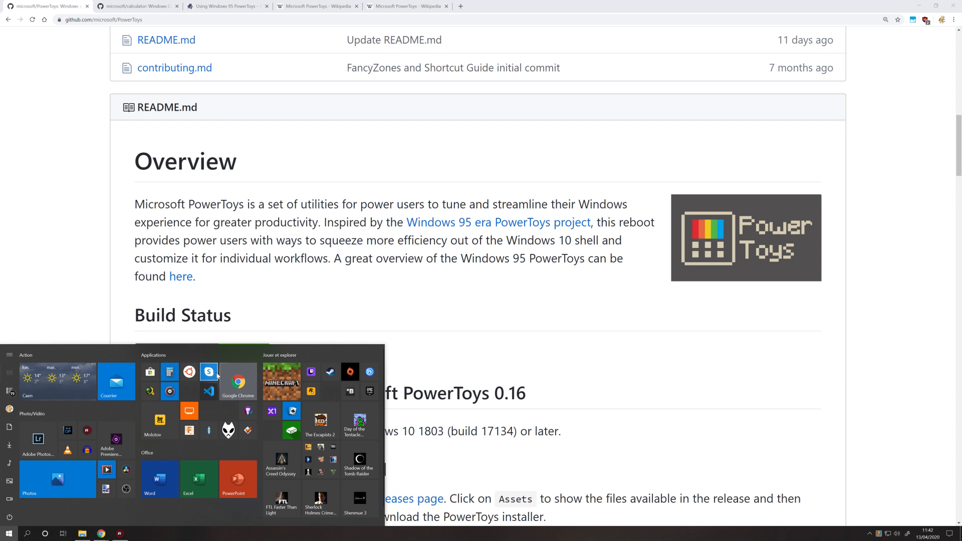
pyautogui.click(150, 371)
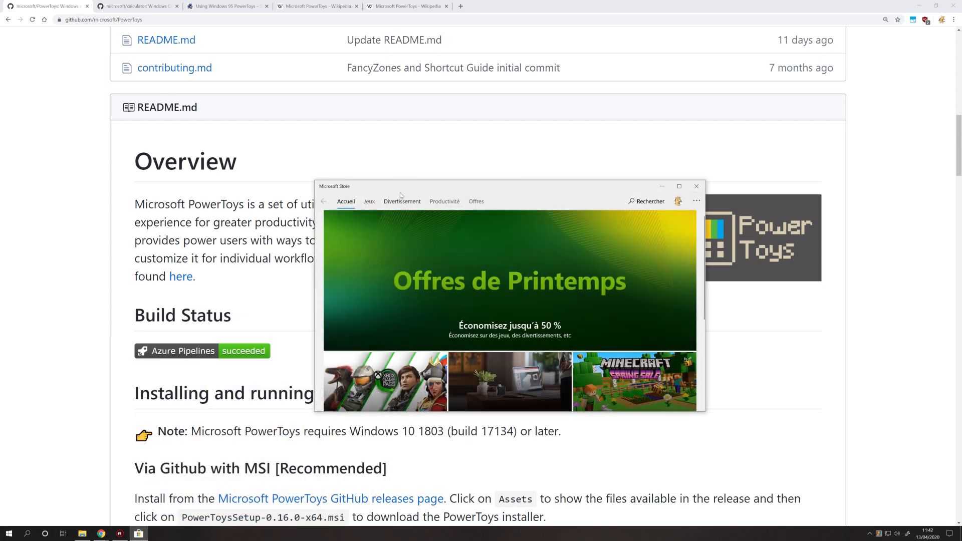
pyautogui.click(648, 201)
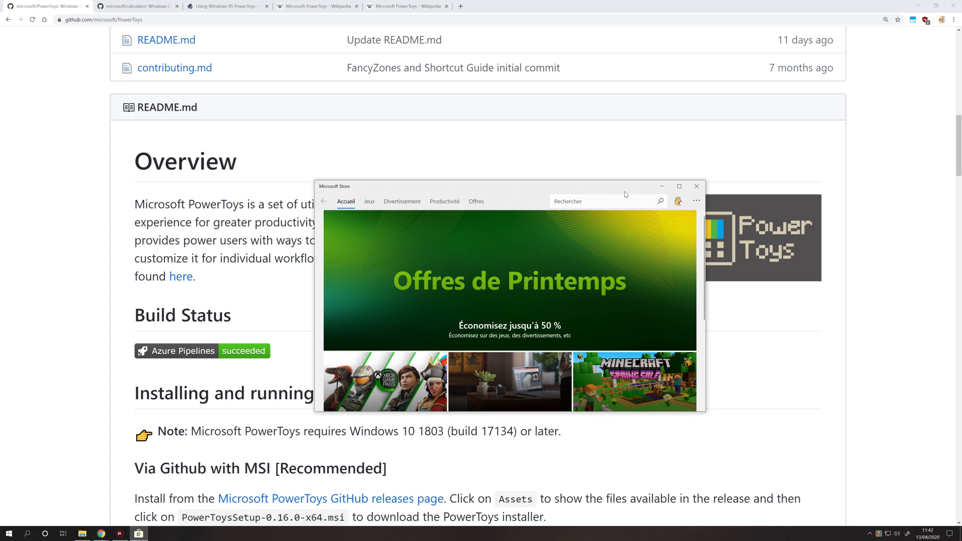
pyautogui.write('terminal')
pyautogui.press('Return')
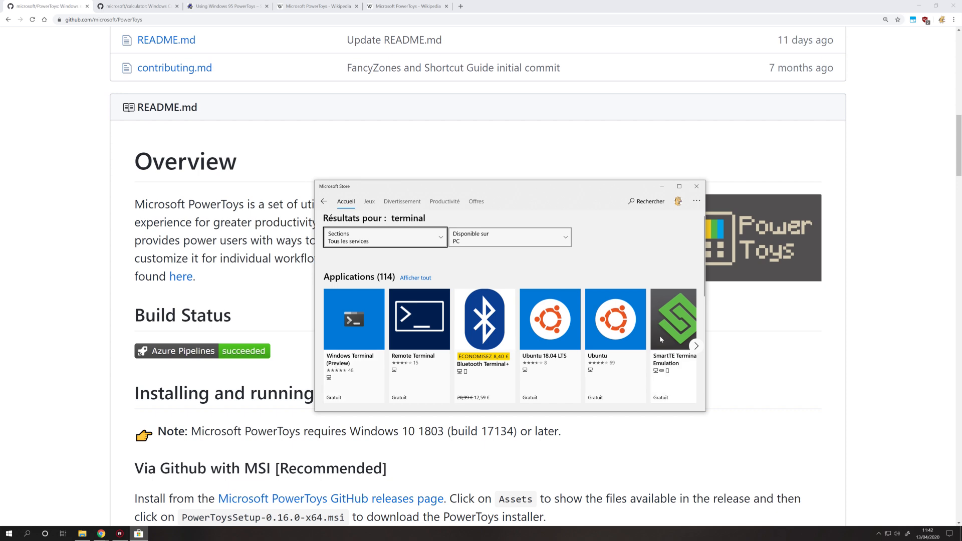
pyautogui.scroll(-1, 346, 358)
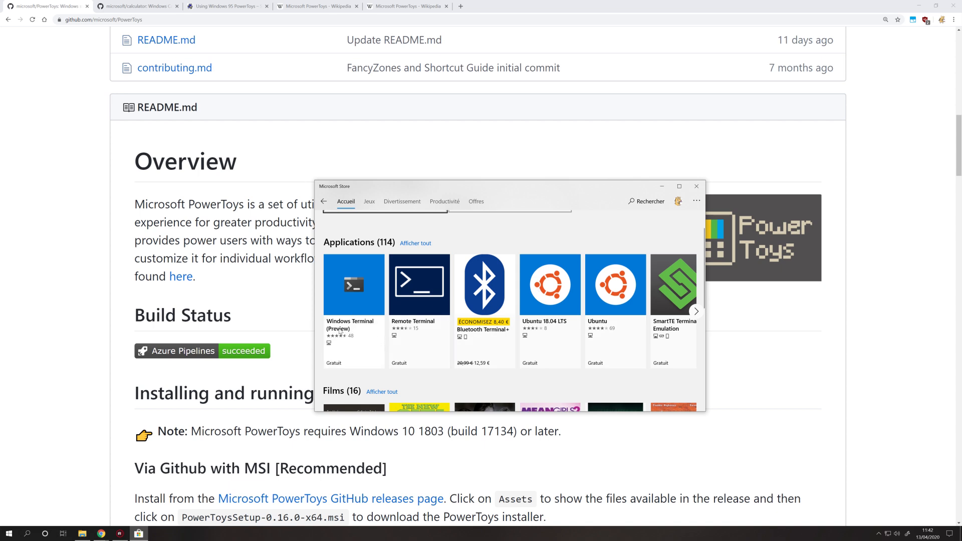
pyautogui.scroll(1, 599, 220)
# Step: Search the Microsoft Store for "powertoys" and close the Store
pyautogui.click(646, 200)
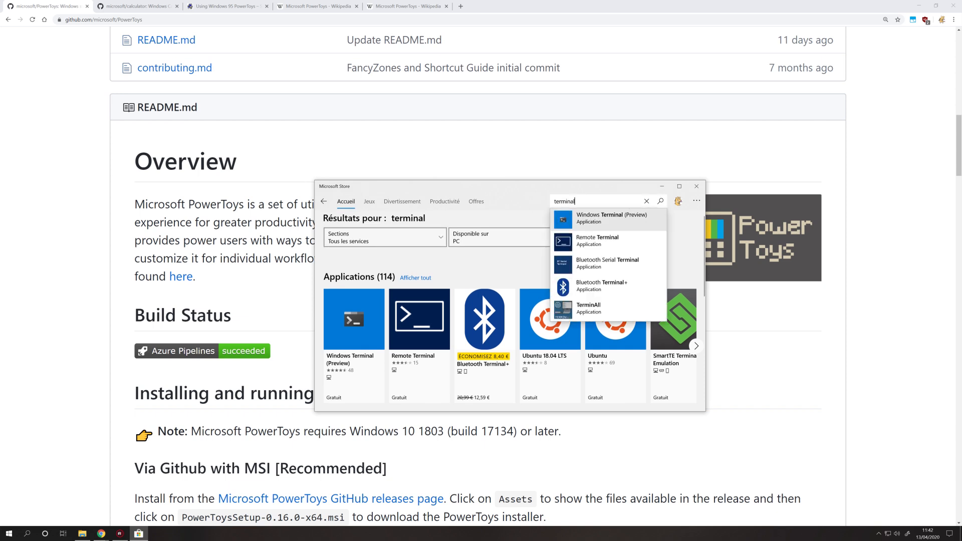
pyautogui.hotkey('ctrl', 'a')
pyautogui.write('power')
pyautogui.press('Return')
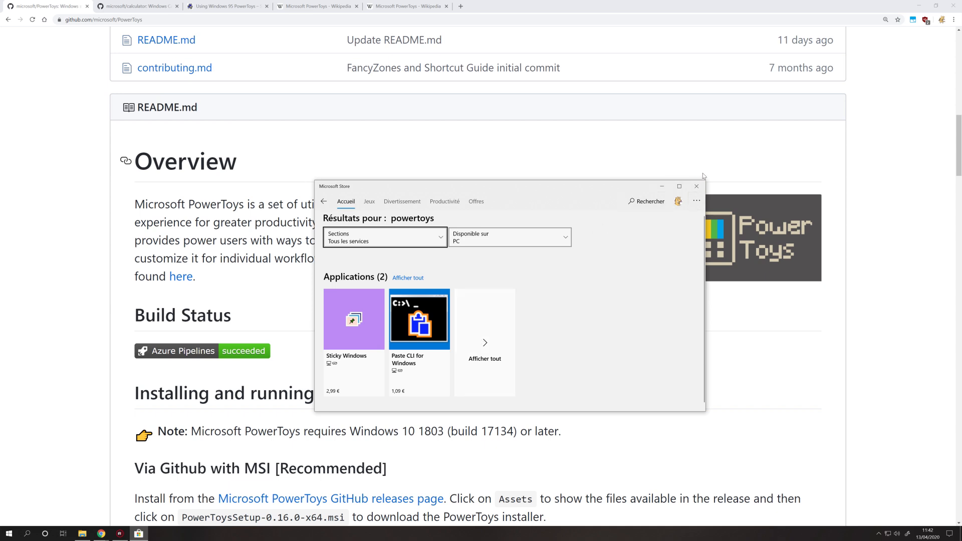
pyautogui.click(697, 187)
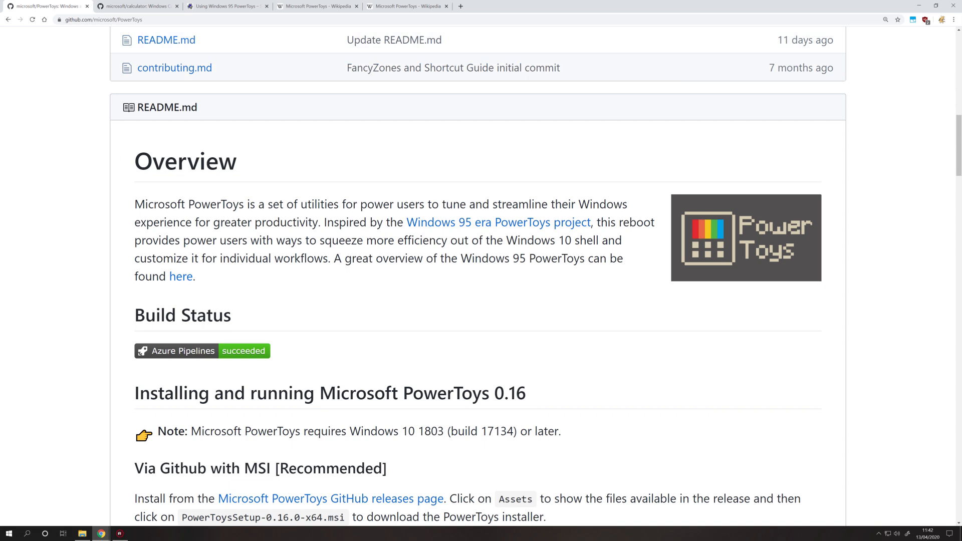
# Step: Read the README's other install methods, covering the MSIX / Store Build Update note and the unofficial Chocolatey option
pyautogui.scroll(-5, 394, 221)
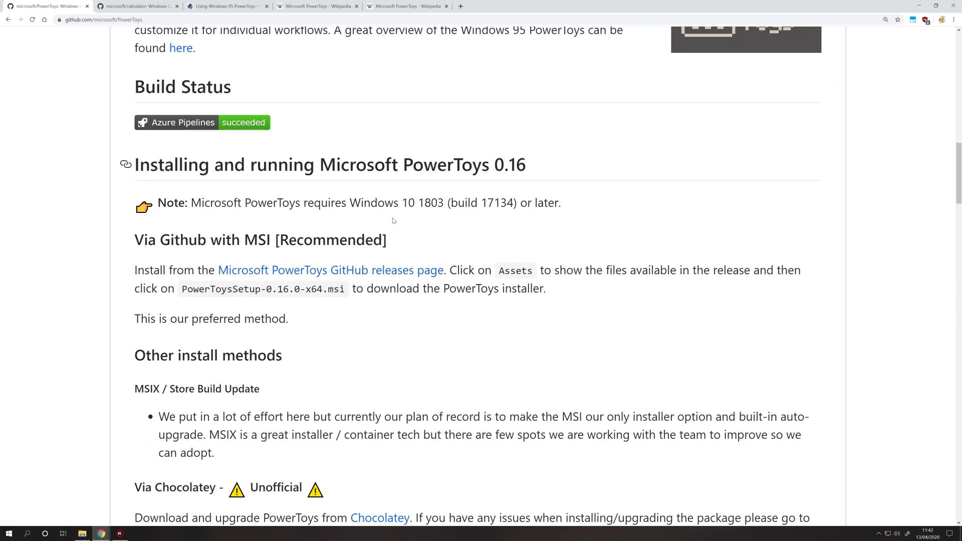
pyautogui.scroll(-2, 394, 221)
pyautogui.tripleClick(232, 304)
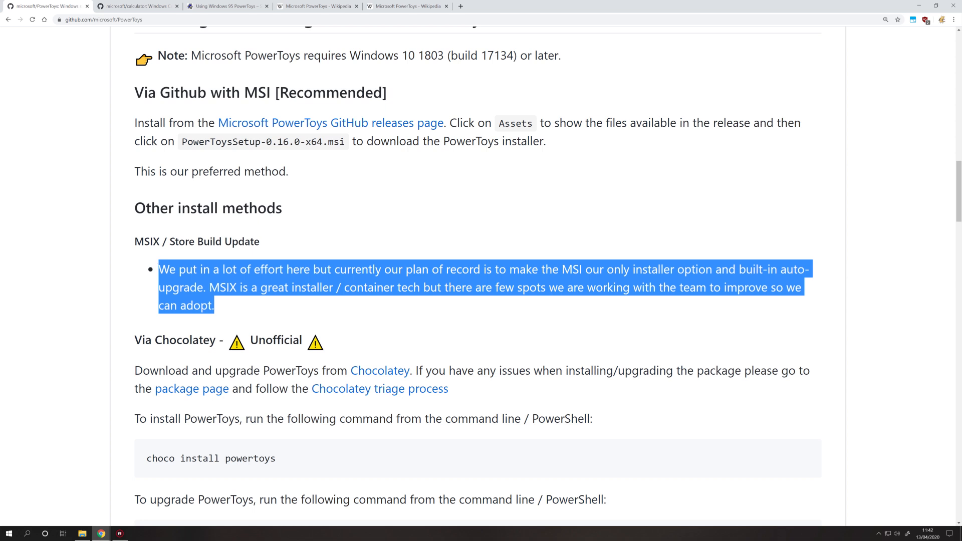
pyautogui.click(233, 304)
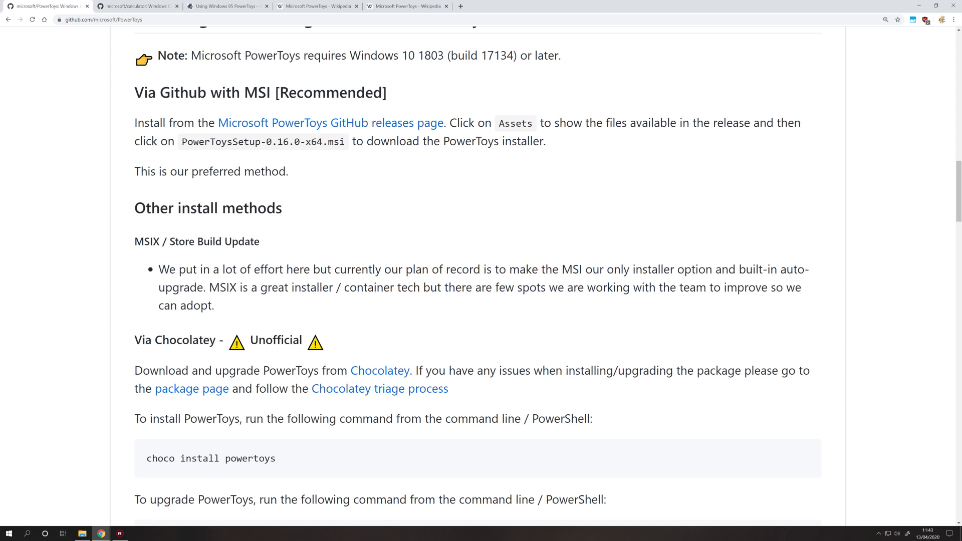
pyautogui.scroll(-1, 182, 282)
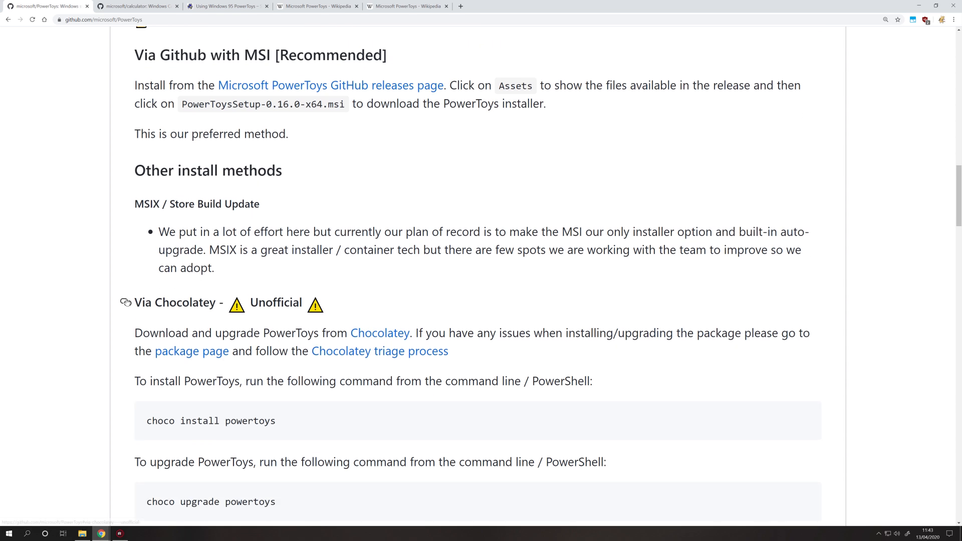
pyautogui.moveTo(219, 303); pyautogui.dragTo(134, 303)
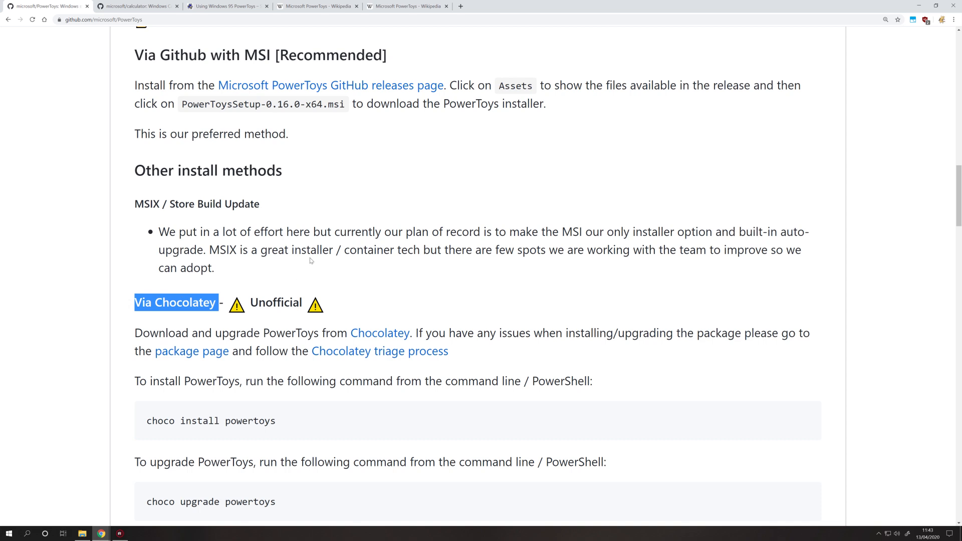
pyautogui.click(228, 271)
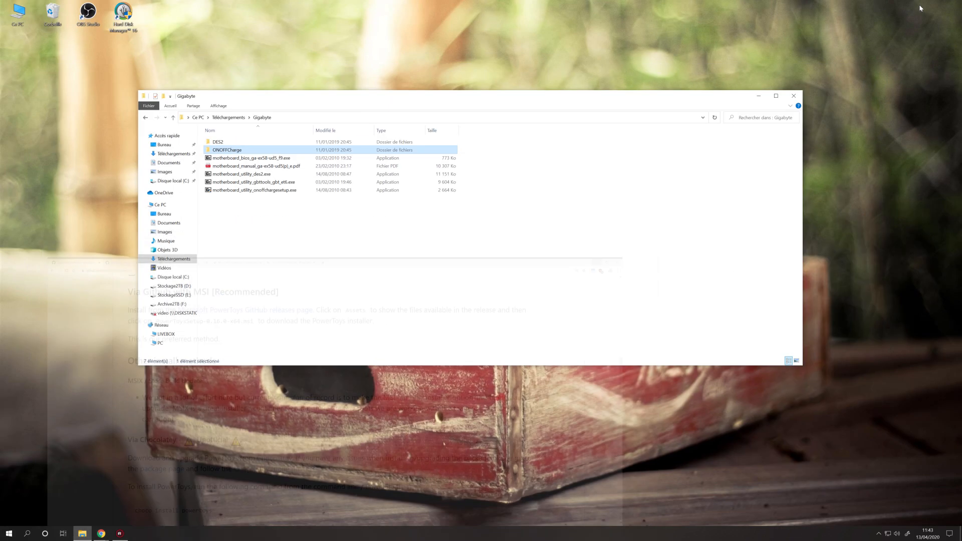
# Step: Minimise the browser and File Explorer windows and open PowerToys Settings from the notification area
pyautogui.click(918, 6)
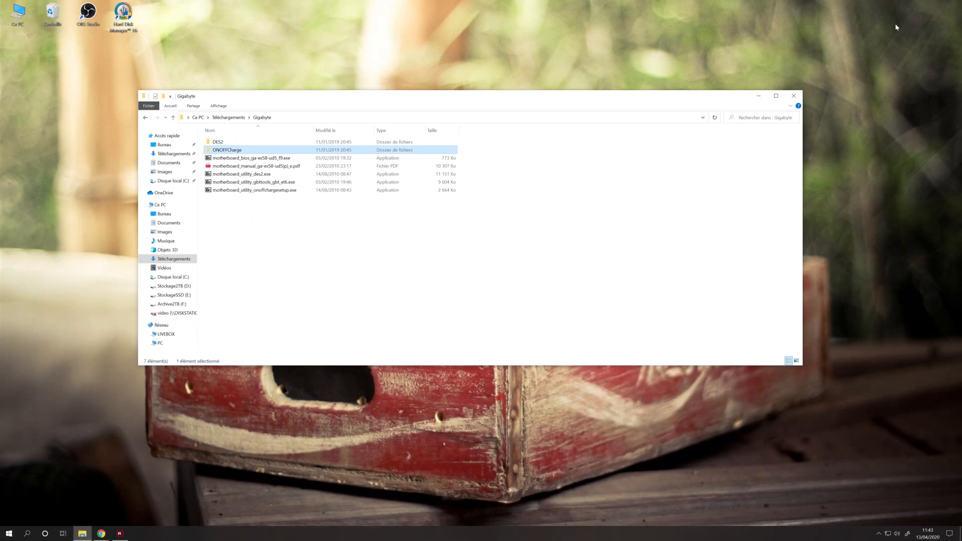
pyautogui.click(758, 96)
pyautogui.click(878, 533)
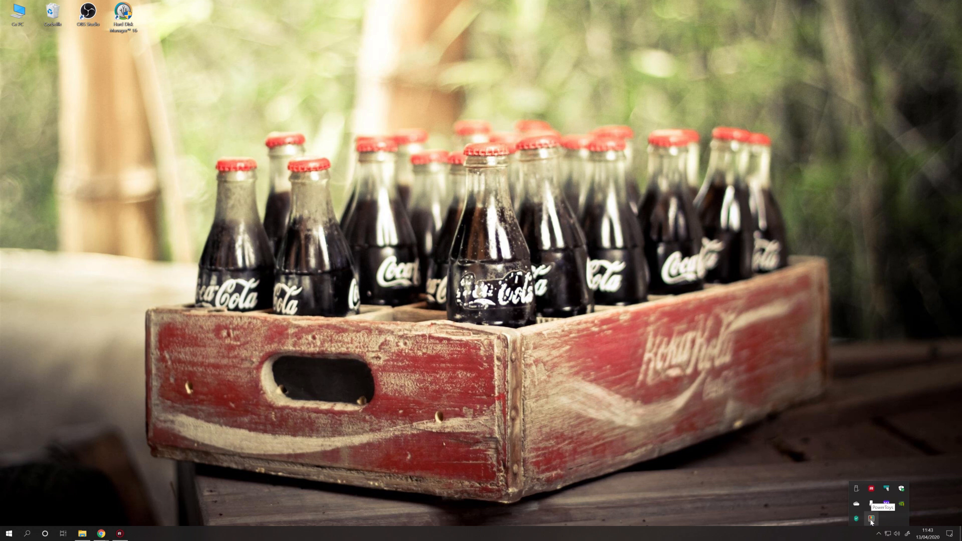
pyautogui.rightClick(871, 519)
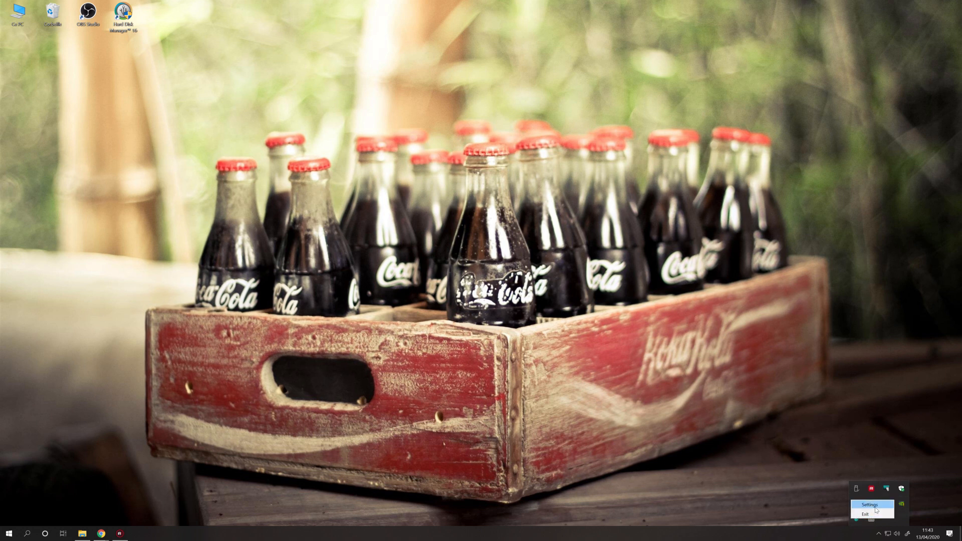
pyautogui.click(875, 507)
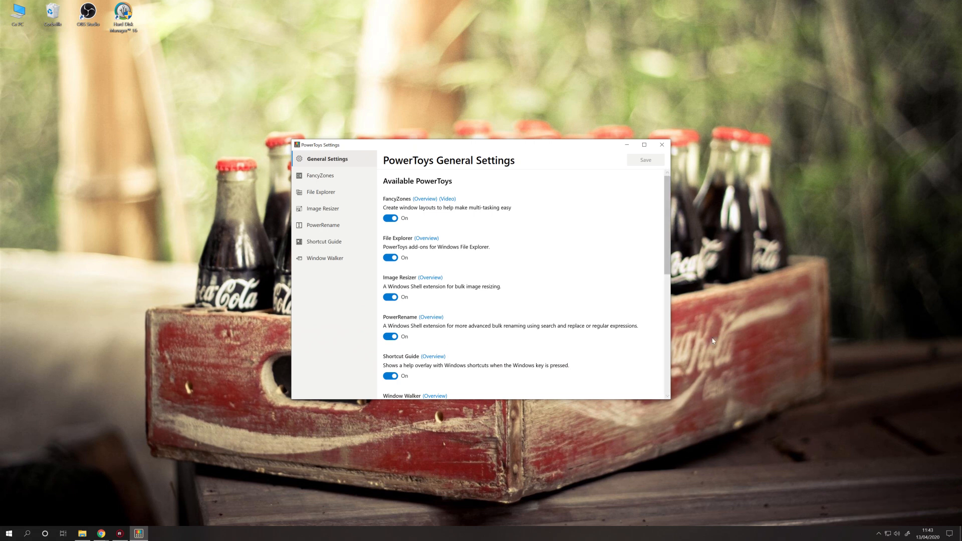
# Step: Enlarge the PowerToys Settings window and move it higher on the desktop so all available PowerToys fit
pyautogui.moveTo(596, 142); pyautogui.dragTo(565, 117)
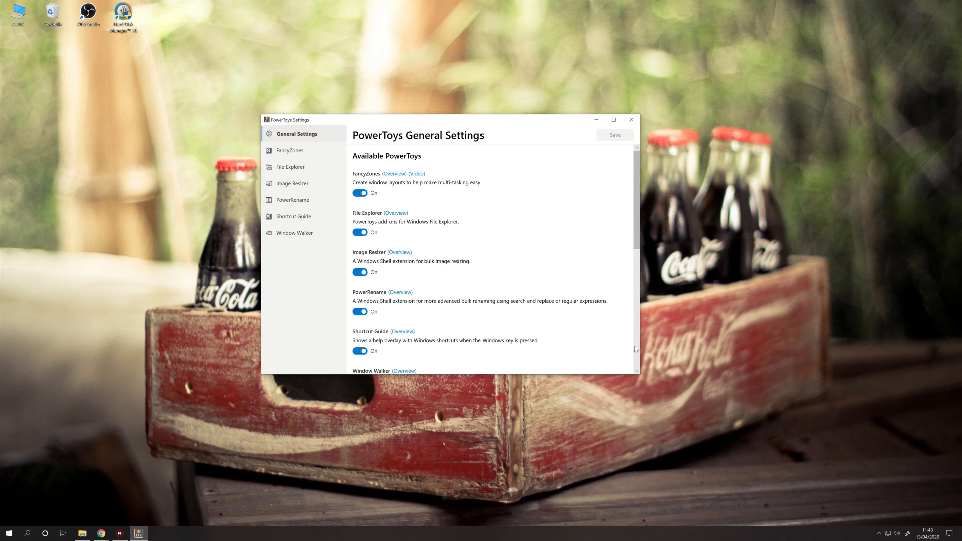
pyautogui.moveTo(638, 374); pyautogui.dragTo(689, 479)
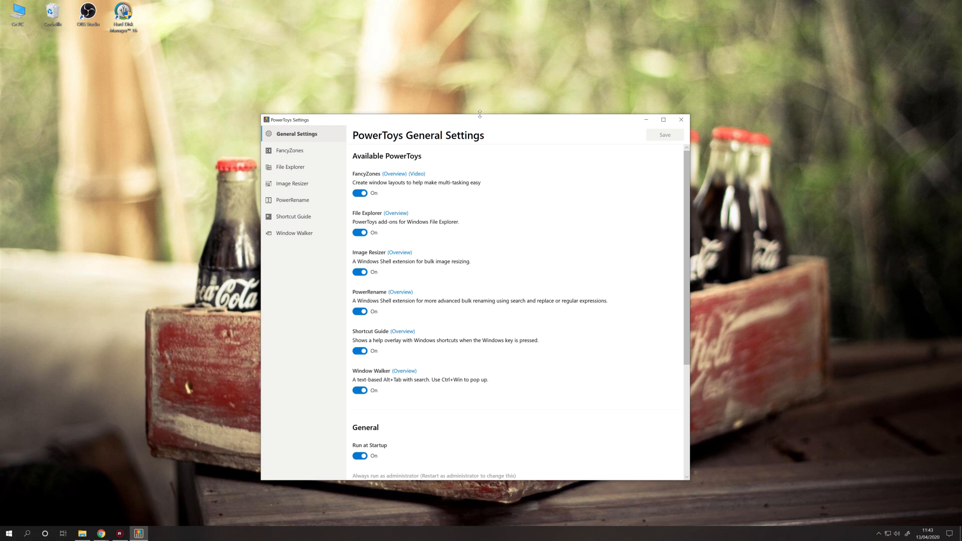
pyautogui.moveTo(484, 120); pyautogui.dragTo(460, 86)
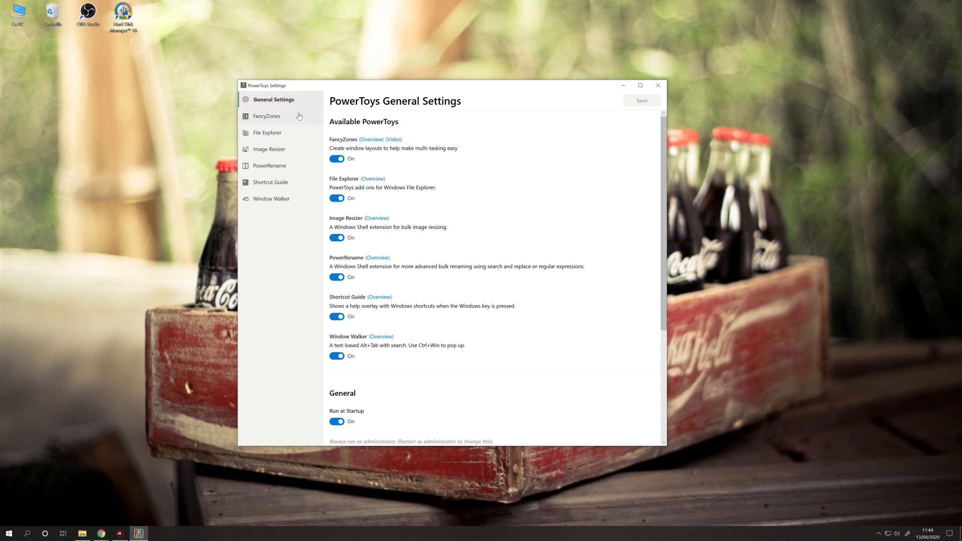
# Step: Turn off FancyZones, File Explorer, Image Resizer, PowerRename, Shortcut Guide and Window Walker, and save the general settings
pyautogui.click(337, 159)
pyautogui.click(337, 198)
pyautogui.click(336, 237)
pyautogui.click(338, 278)
pyautogui.click(336, 317)
pyautogui.click(336, 356)
pyautogui.click(642, 100)
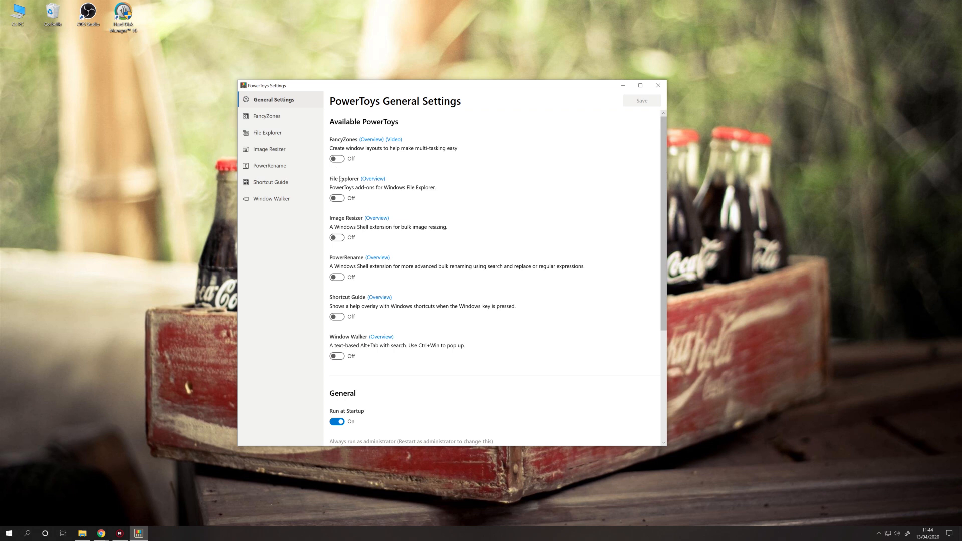
# Step: Keep Run at Startup on and restart PowerToys as administrator, authorising the changes to the device
pyautogui.scroll(-3, 482, 165)
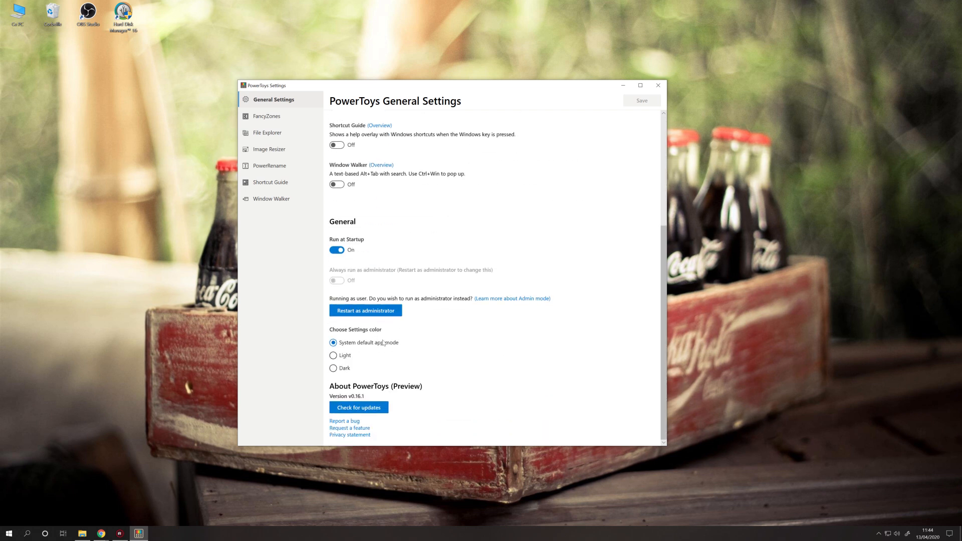
pyautogui.click(338, 252)
pyautogui.click(338, 251)
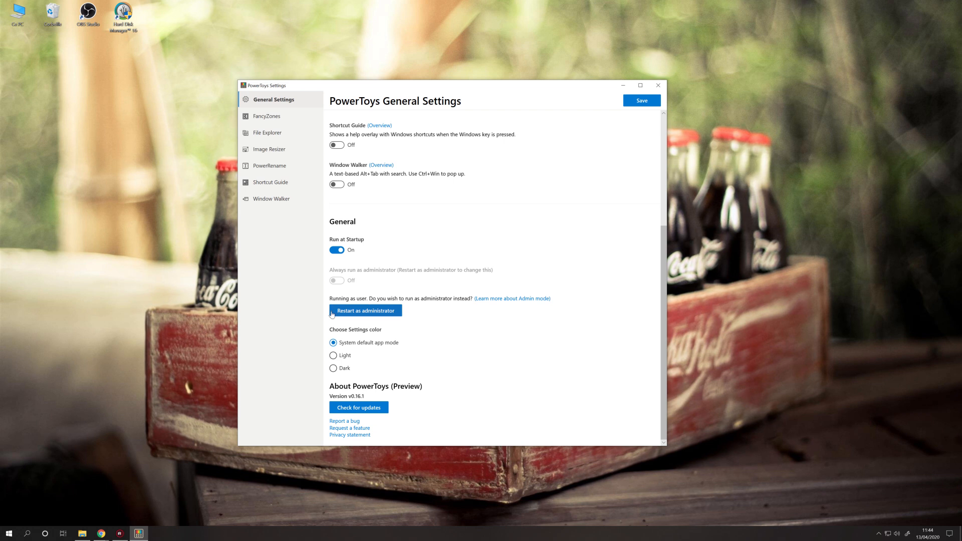
pyautogui.click(365, 311)
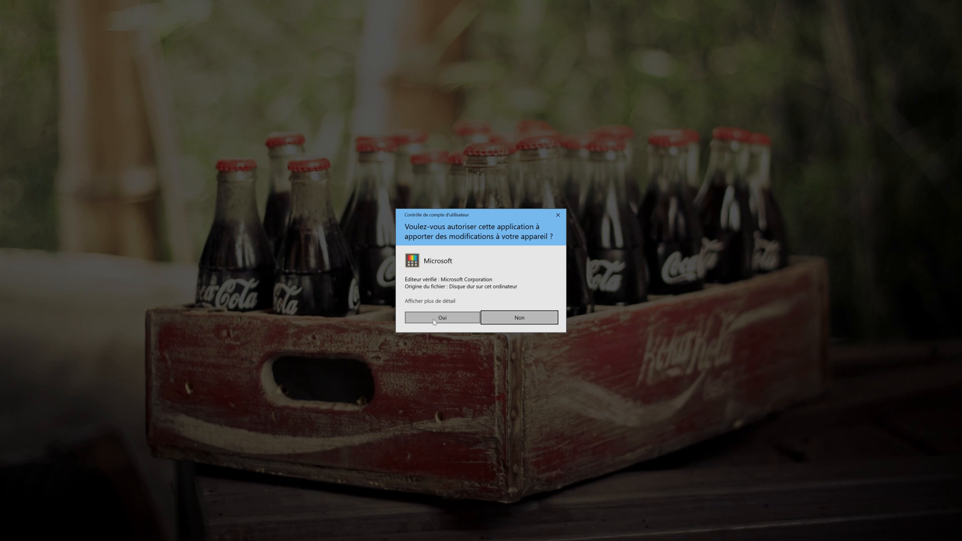
pyautogui.click(442, 317)
pyautogui.click(877, 533)
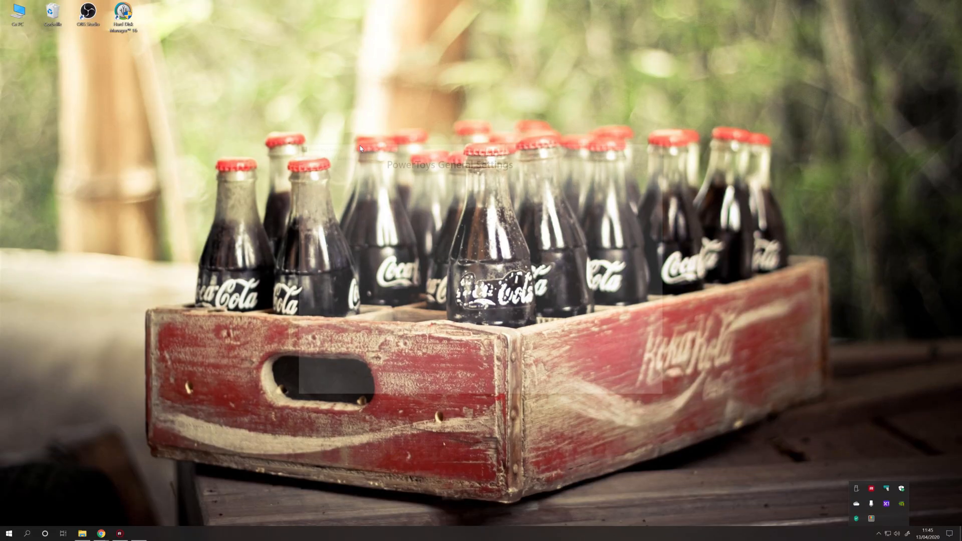
# Step: Move and enlarge the reopened PowerToys Settings window, turn on Always run as administrator and save
pyautogui.moveTo(497, 147); pyautogui.dragTo(577, 1)
pyautogui.doubleClick(577, 2)
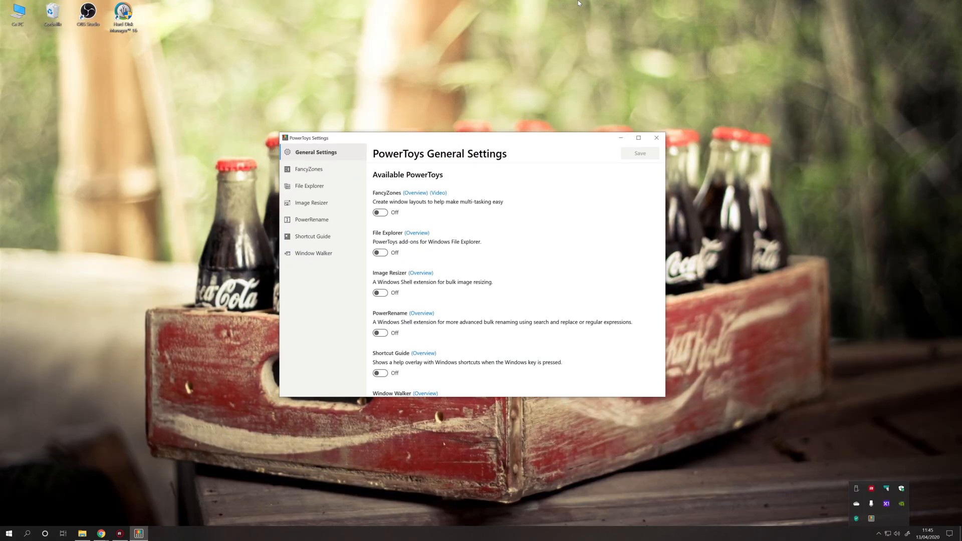
pyautogui.scroll(-5, 509, 222)
pyautogui.moveTo(496, 146); pyautogui.dragTo(361, 48)
pyautogui.moveTo(536, 301); pyautogui.dragTo(741, 438)
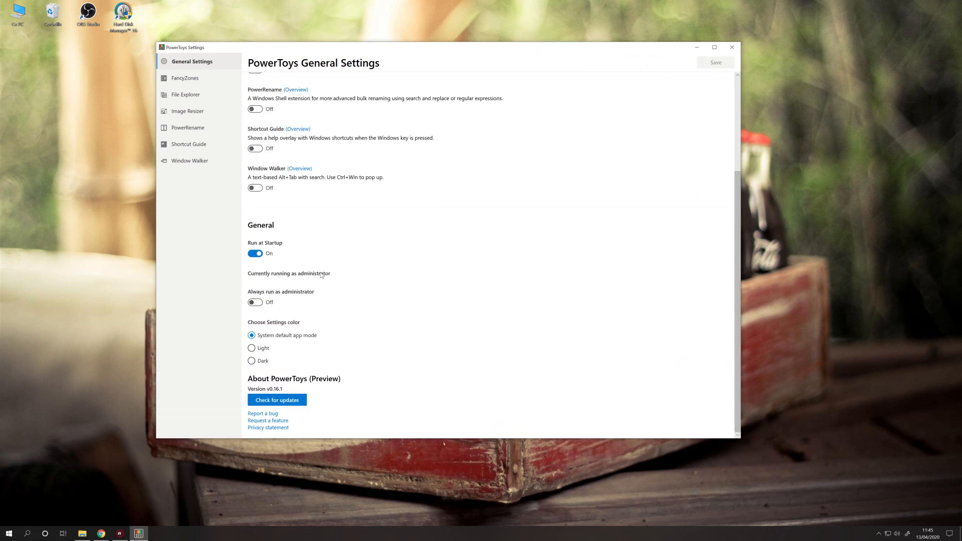
pyautogui.click(263, 302)
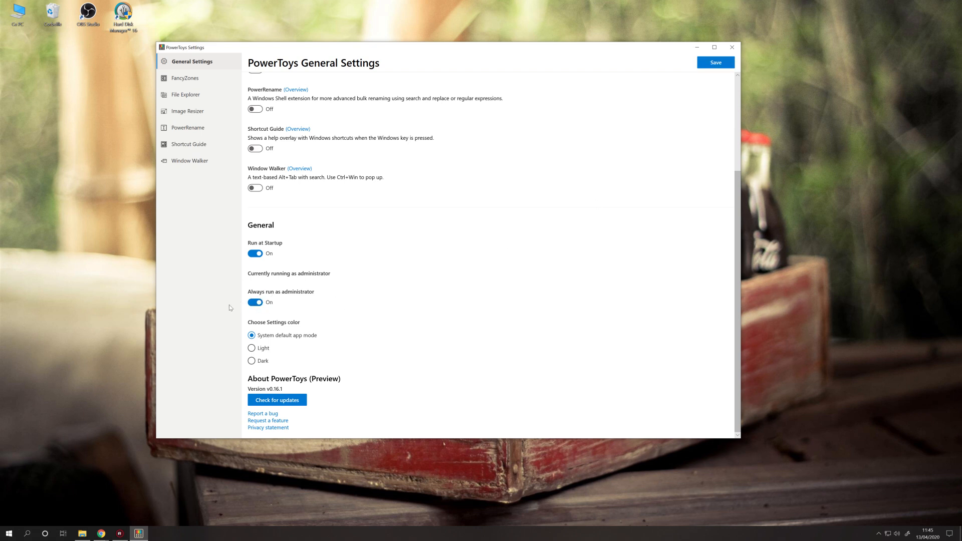
pyautogui.click(719, 60)
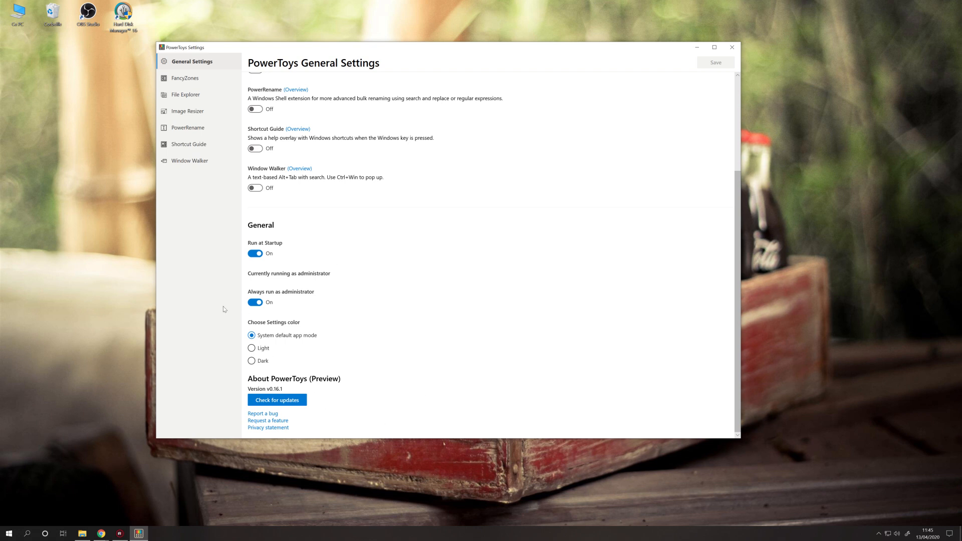
# Step: Check for PowerToys updates, close the GitHub releases page and return to PowerToys Settings
pyautogui.click(285, 404)
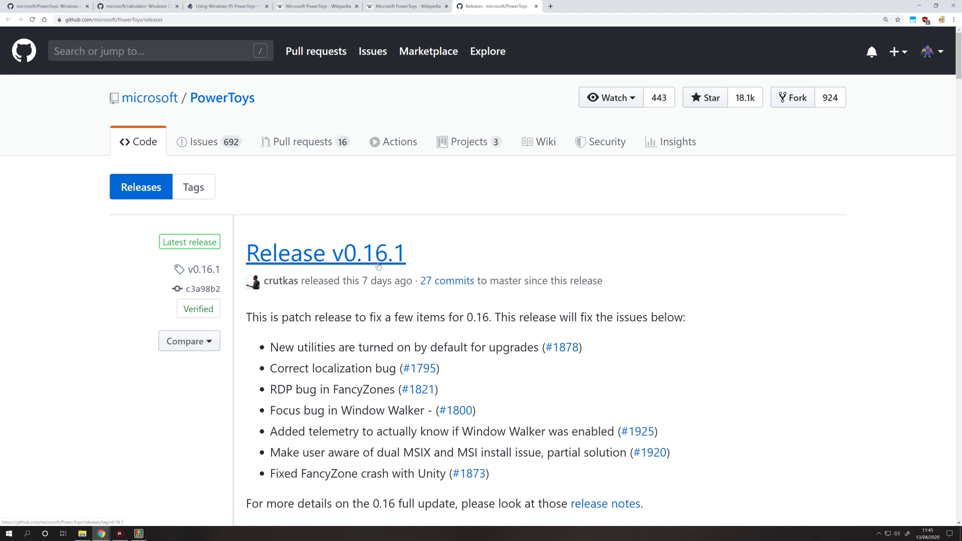
pyautogui.click(536, 6)
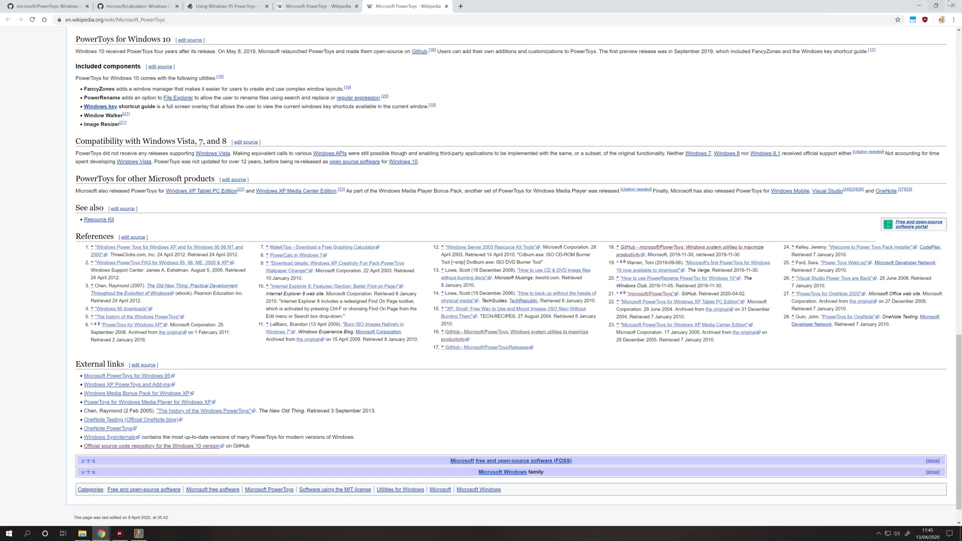
pyautogui.click(918, 5)
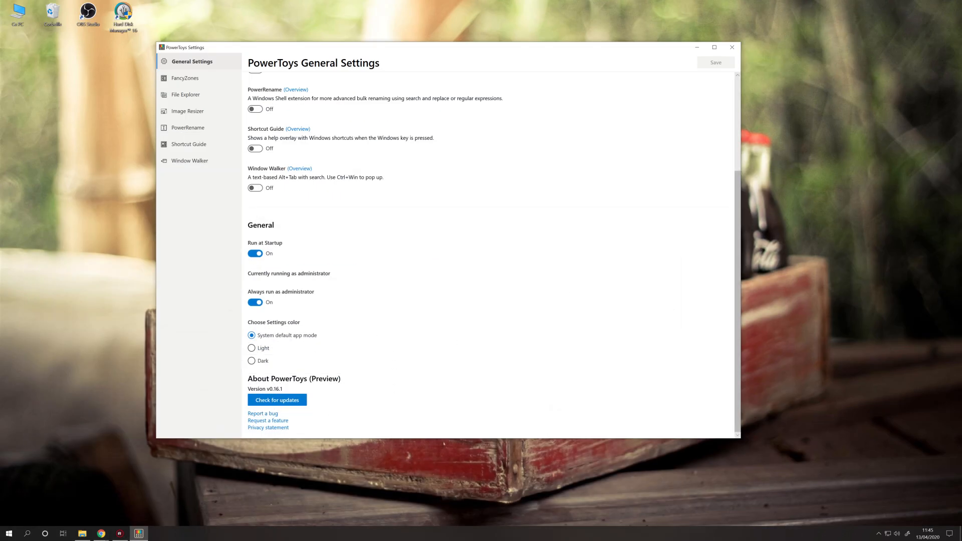
pyautogui.click(251, 349)
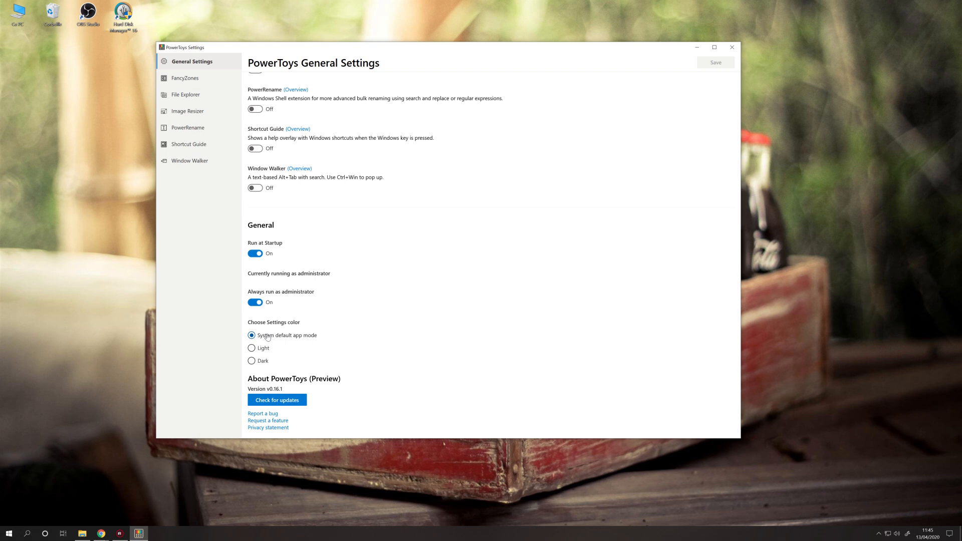
pyautogui.click(266, 350)
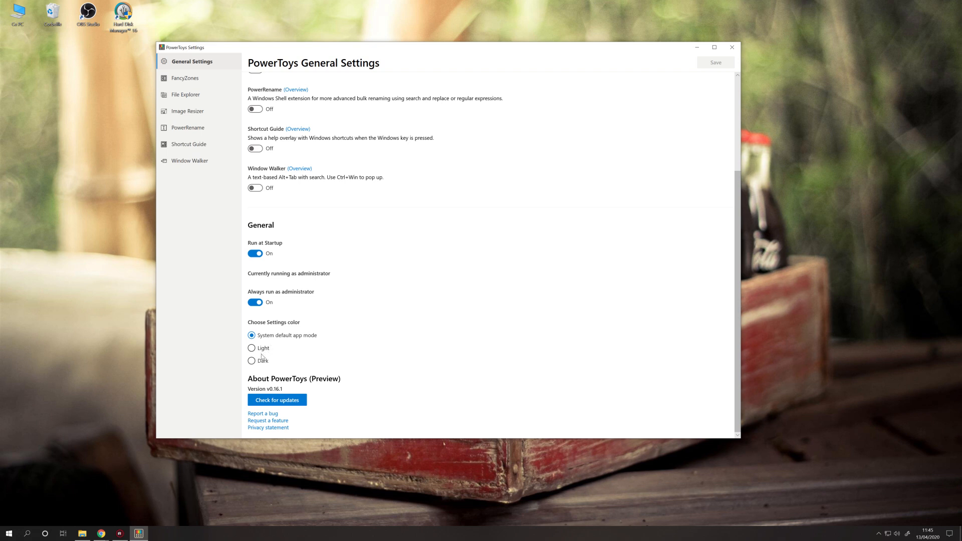
# Step: Try the Dark and Light settings colours, return to System default app mode and save the general settings
pyautogui.click(262, 361)
pyautogui.click(261, 351)
pyautogui.click(262, 360)
pyautogui.click(262, 335)
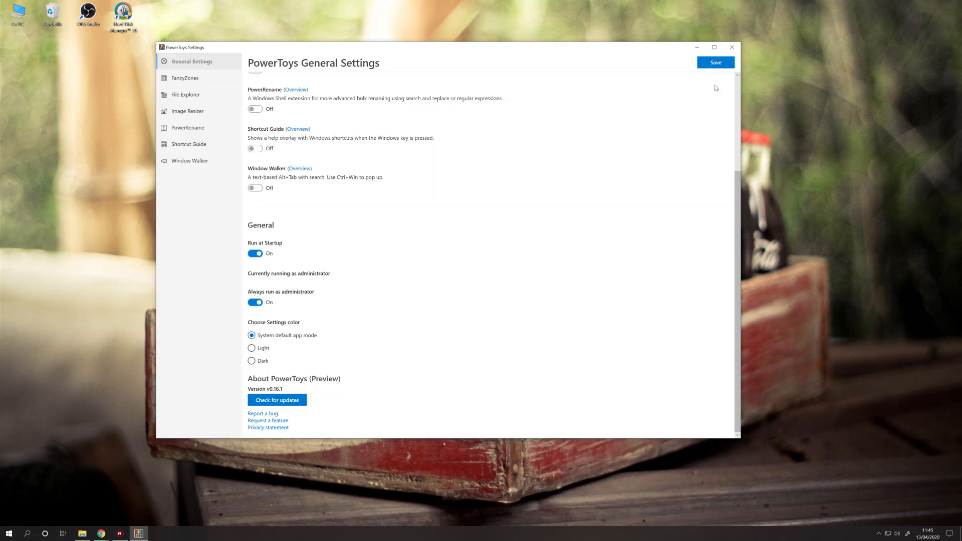
pyautogui.scroll(3, 468, 226)
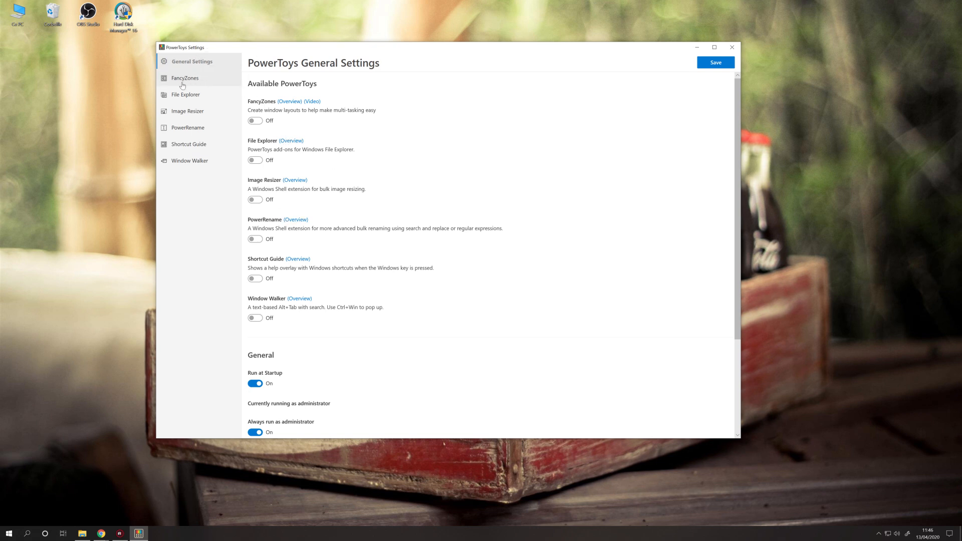
pyautogui.click(197, 97)
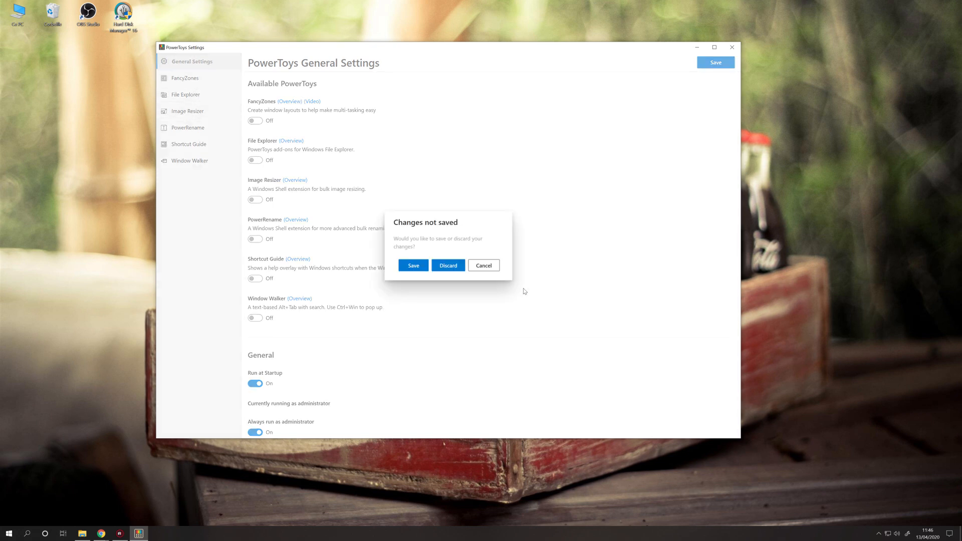
pyautogui.click(427, 264)
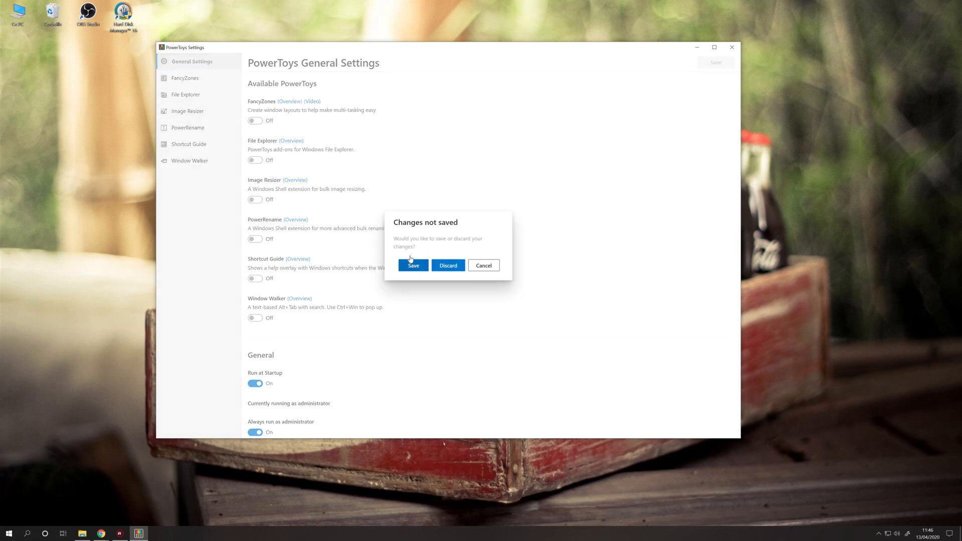
pyautogui.click(184, 80)
pyautogui.click(190, 62)
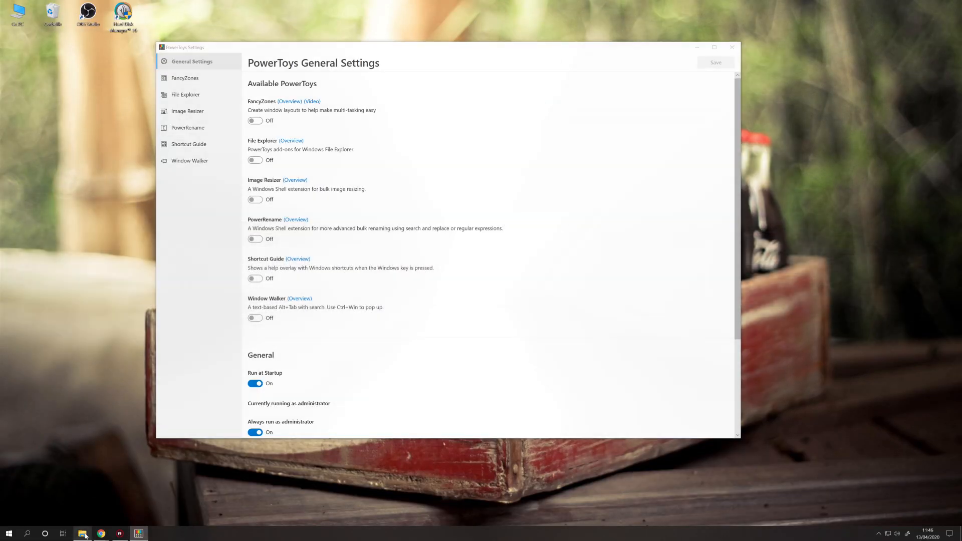
# Step: Open the Gigabyte folder window in File Explorer and snap it to the left half of the desktop with PowerToys Settings on the right half
pyautogui.click(83, 533)
pyautogui.moveTo(275, 143); pyautogui.dragTo(373, 149)
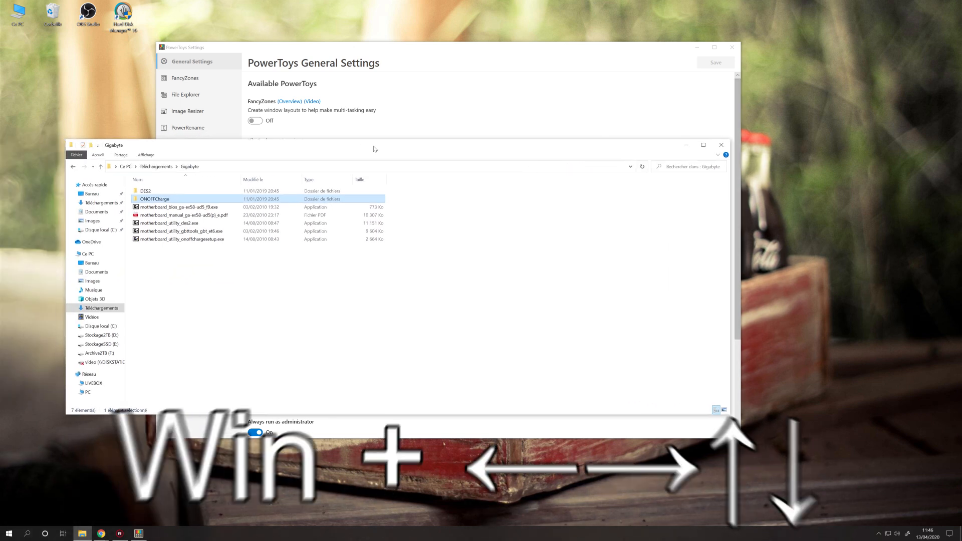
pyautogui.press('super+Left')
pyautogui.click(547, 59)
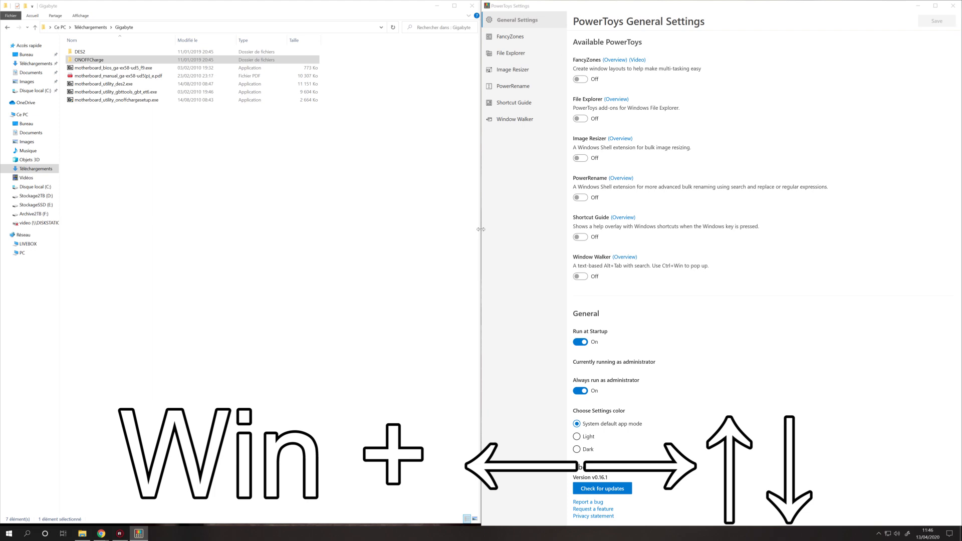
# Step: Re-snap PowerToys Settings to the right half of the desktop and narrow both snapped windows away from the centre
pyautogui.moveTo(480, 229)
pyautogui.mouseDown()
pyautogui.moveTo(276, 231)
pyautogui.moveTo(523, 233)
pyautogui.moveTo(496, 233)
pyautogui.mouseUp()
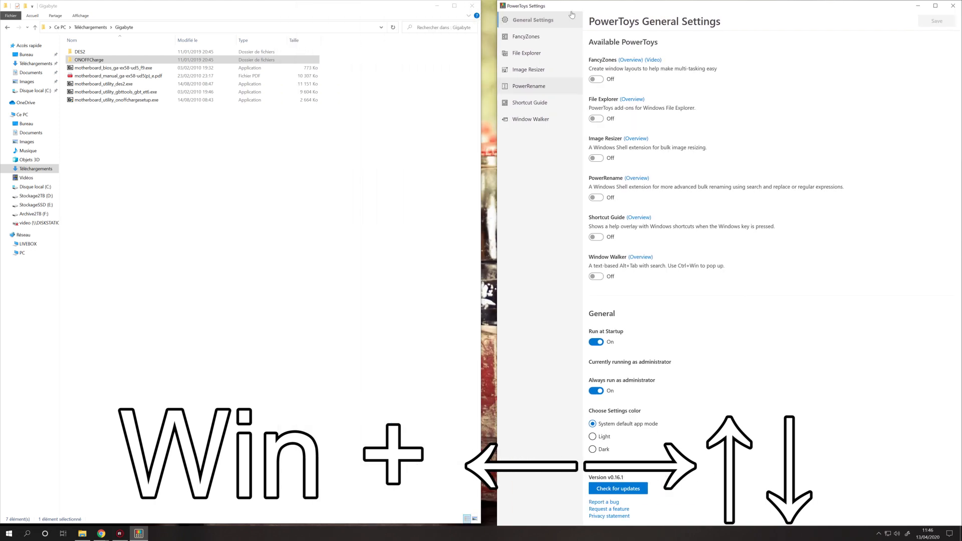
pyautogui.press('super+Left')
pyautogui.press('super+Right')
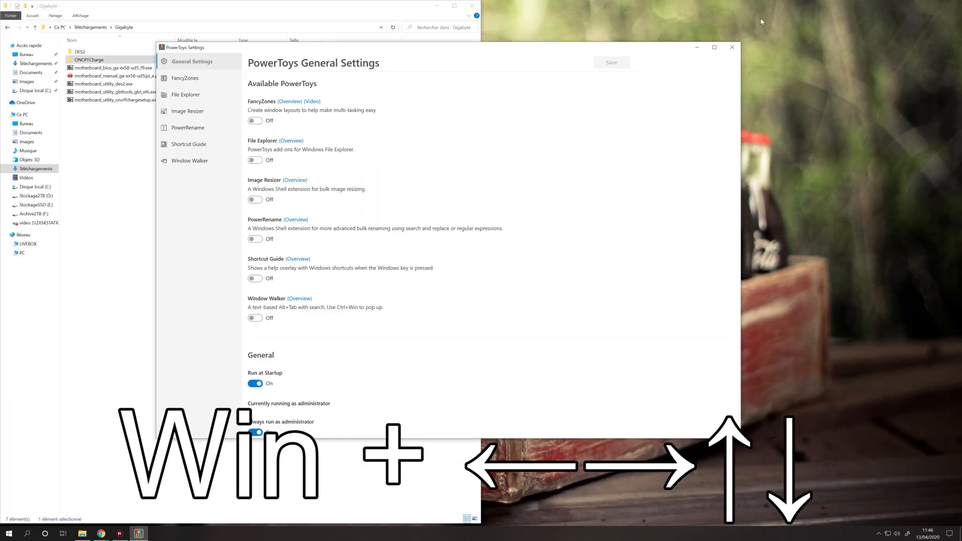
pyautogui.press('super+Right')
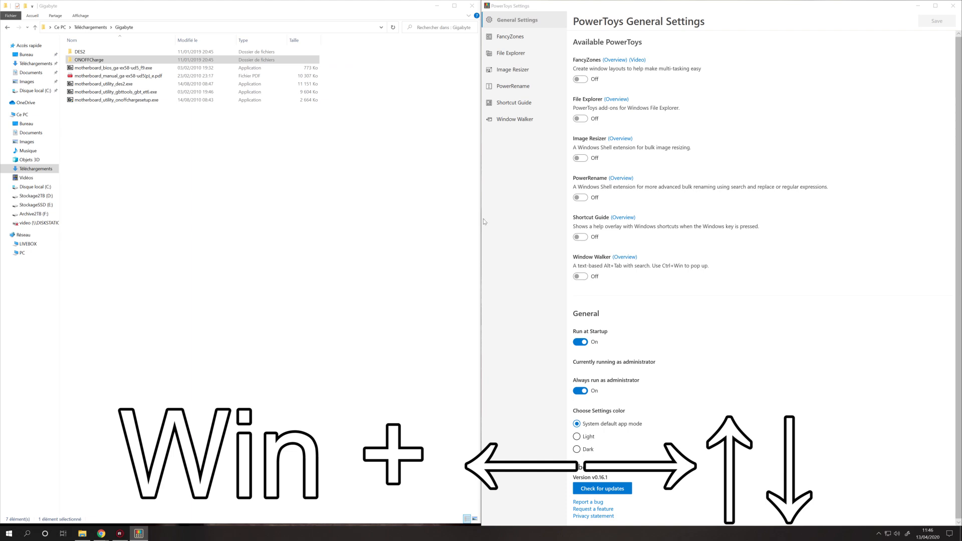
pyautogui.moveTo(481, 218); pyautogui.dragTo(617, 209)
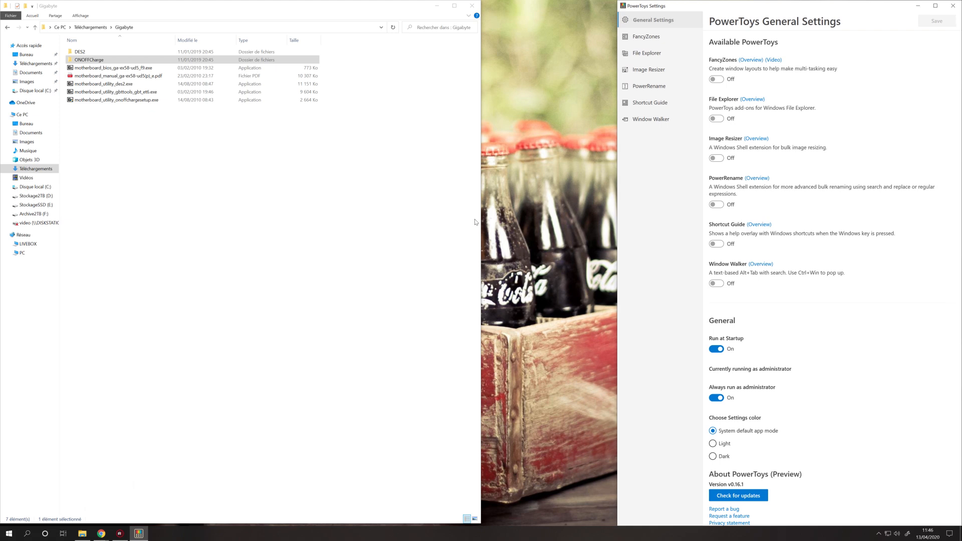
pyautogui.moveTo(480, 219); pyautogui.dragTo(176, 216)
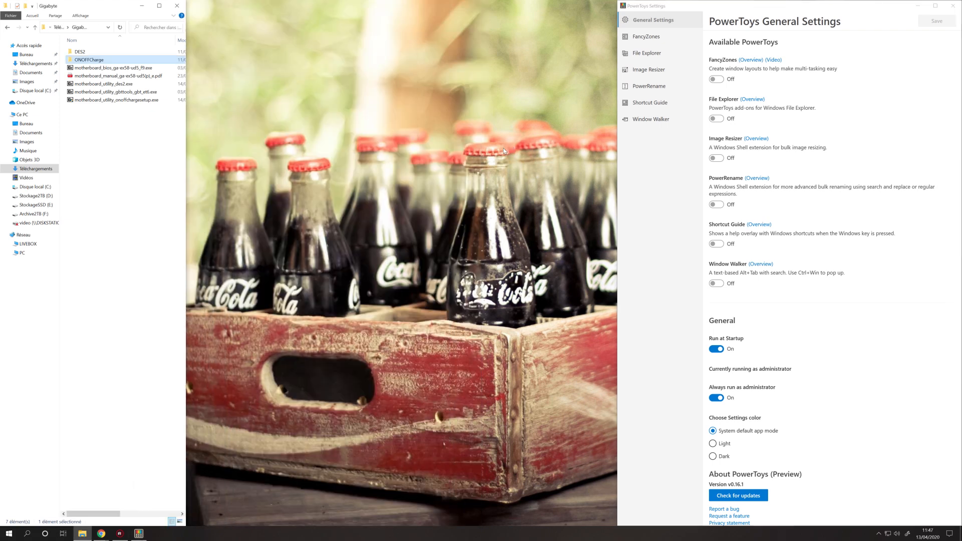
# Step: Detach the Gigabyte folder and PowerToys Settings windows from the desktop edges and place PowerToys Settings overlapping the folder window
pyautogui.moveTo(80, 5); pyautogui.dragTo(187, 113)
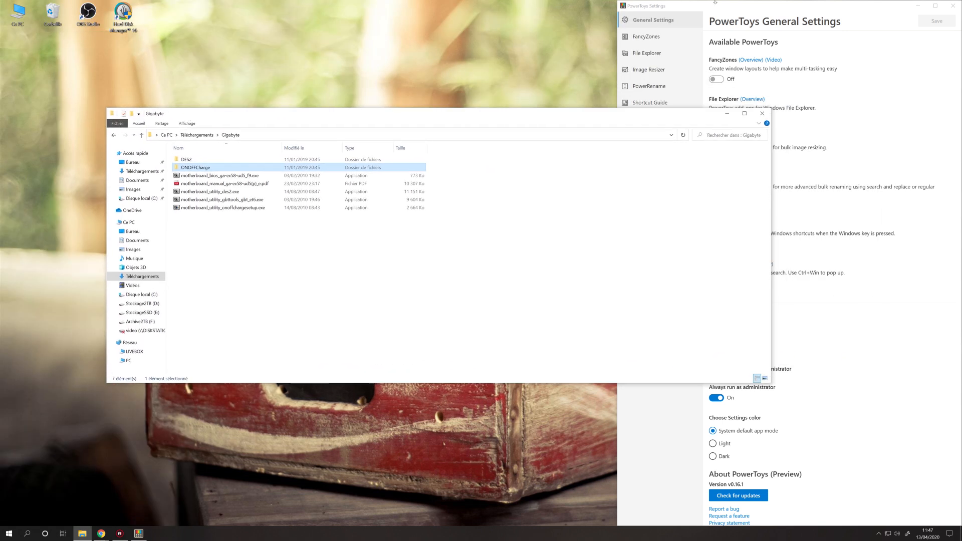
pyautogui.moveTo(764, 6); pyautogui.dragTo(600, 32)
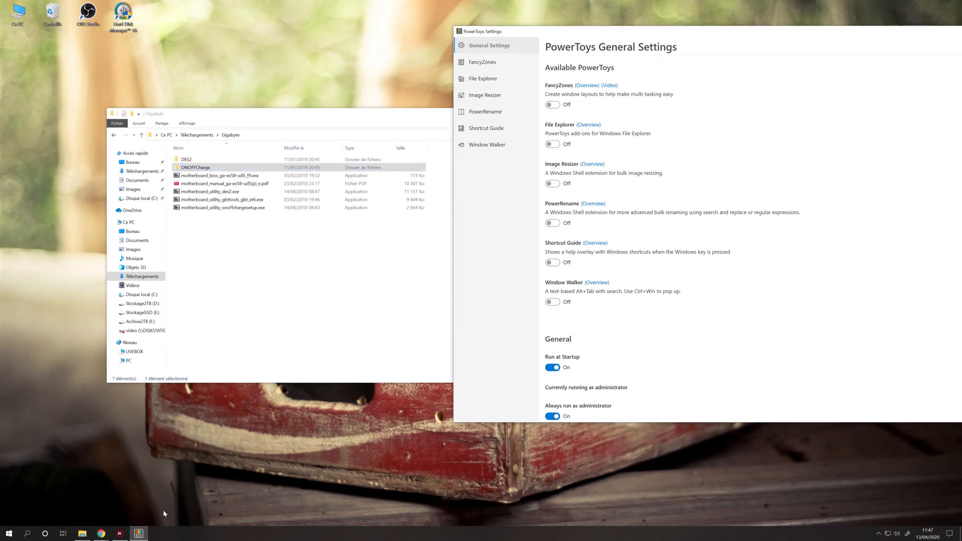
pyautogui.click(139, 533)
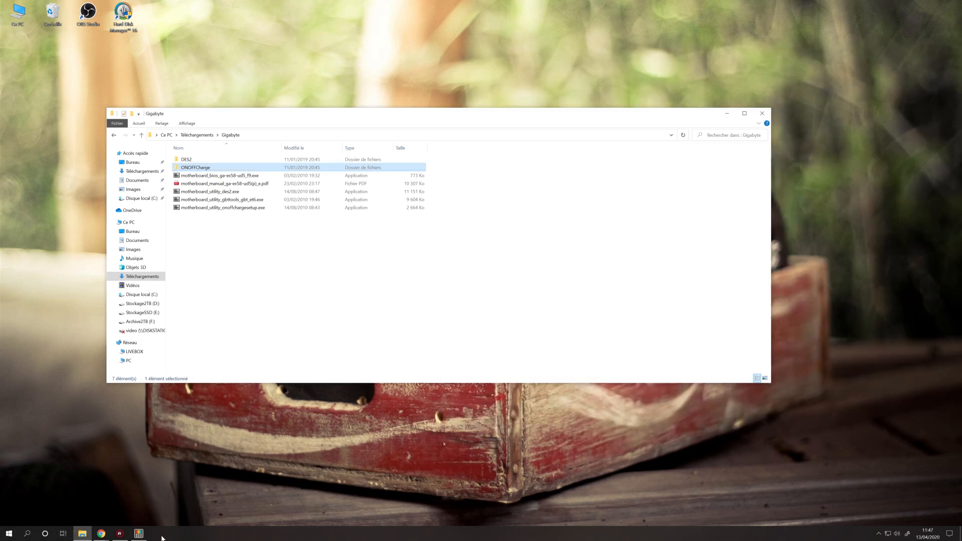
pyautogui.click(139, 534)
pyautogui.moveTo(684, 33); pyautogui.dragTo(459, 47)
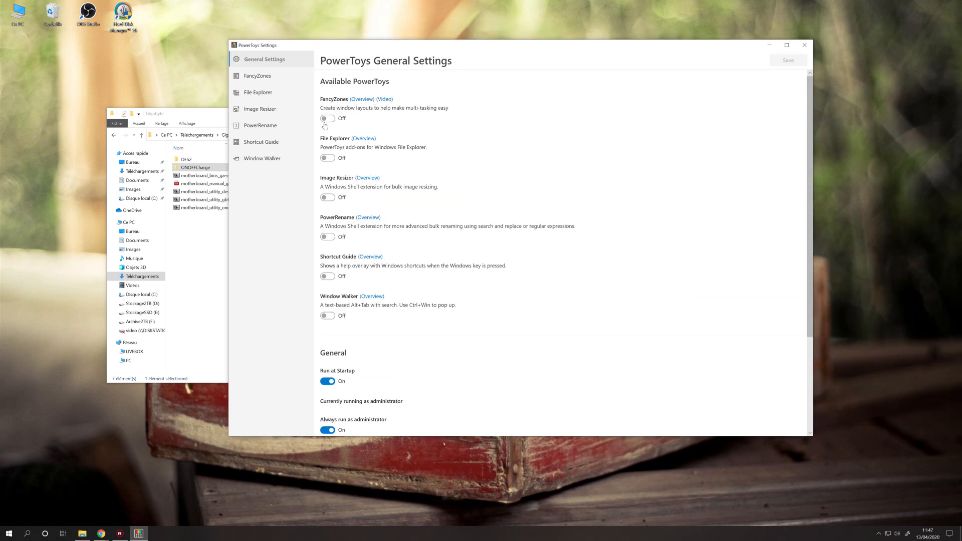
# Step: Turn on FancyZones and save, and launch the zone editor from the FancyZones settings
pyautogui.click(328, 120)
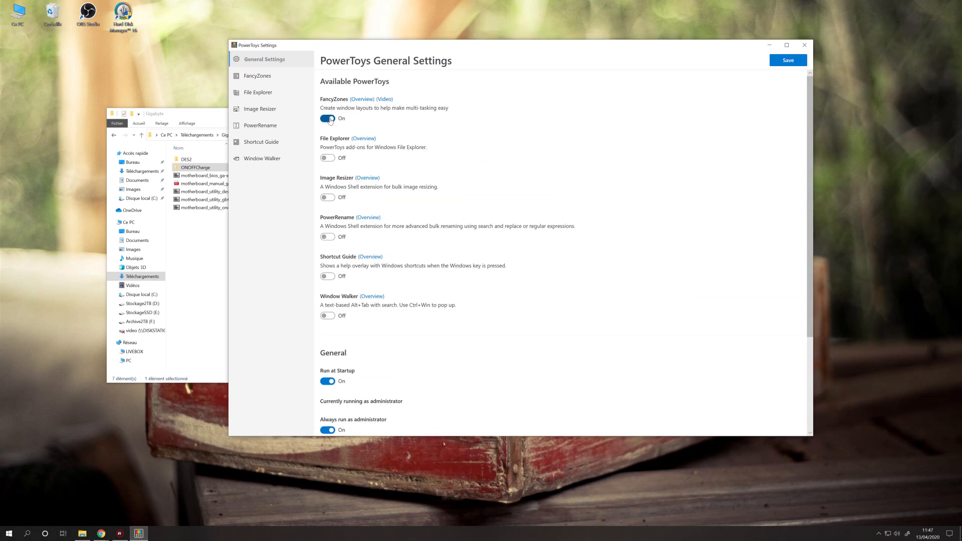
pyautogui.click(776, 65)
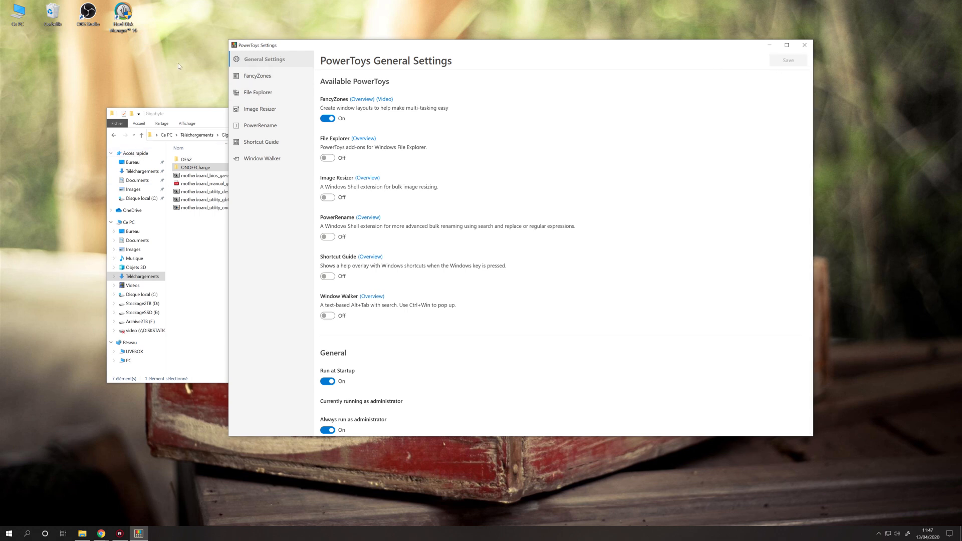
pyautogui.click(258, 78)
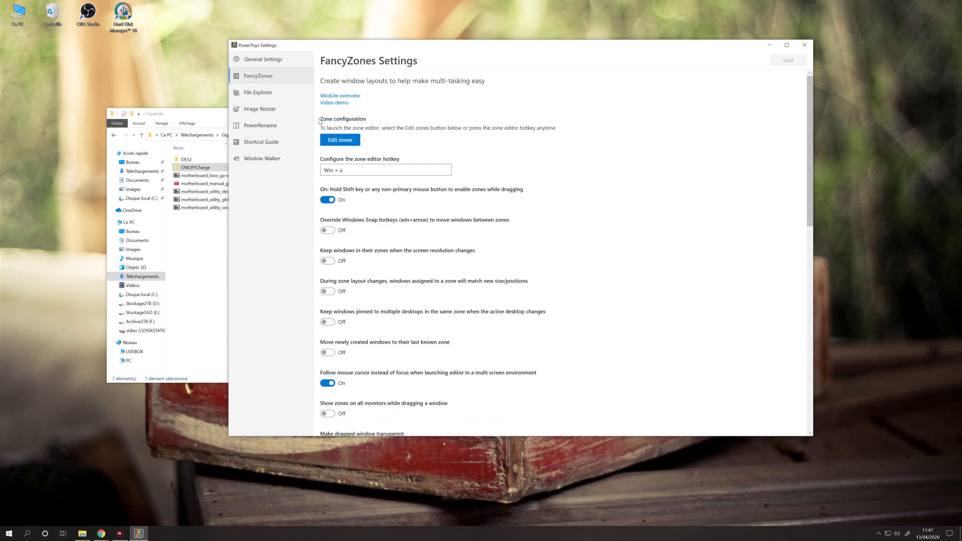
pyautogui.moveTo(468, 46); pyautogui.dragTo(538, 45)
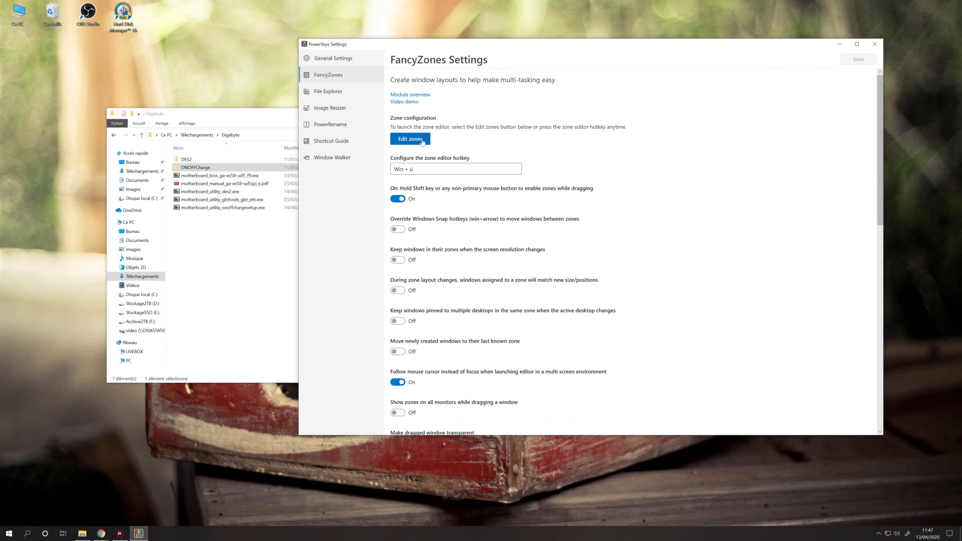
pyautogui.click(403, 142)
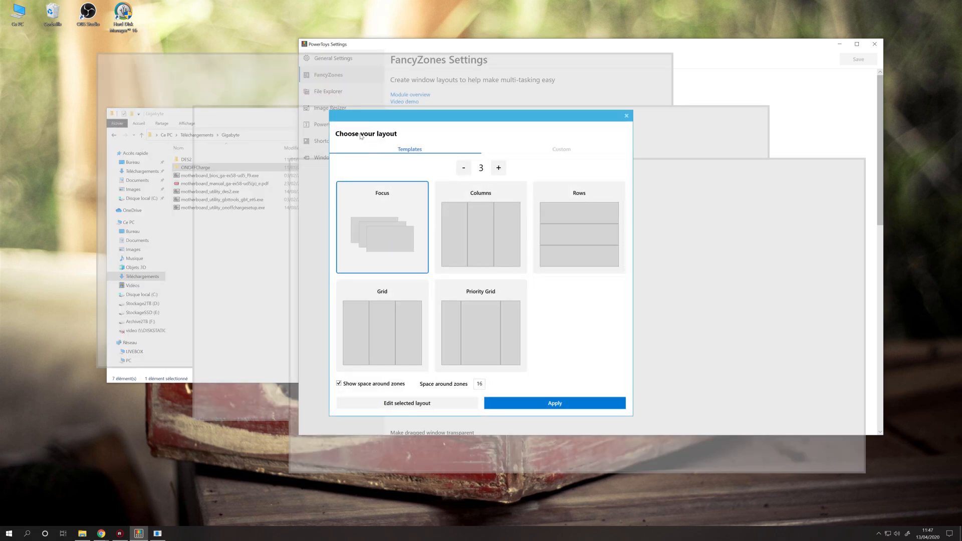
# Step: Try the layout templates with 2 and 4 zones, return to 3 zones and select the Rows template
pyautogui.click(464, 168)
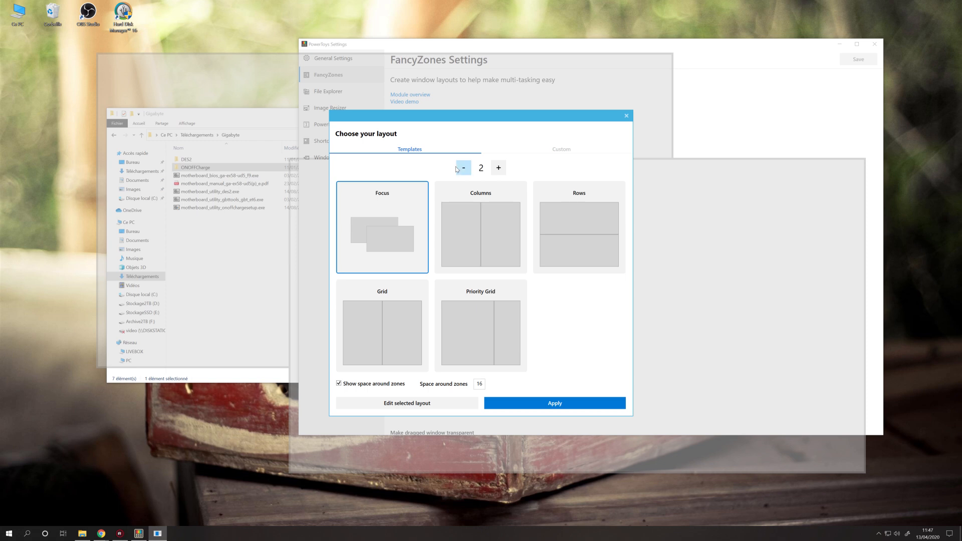
pyautogui.click(498, 168)
pyautogui.click(498, 168)
pyautogui.click(465, 171)
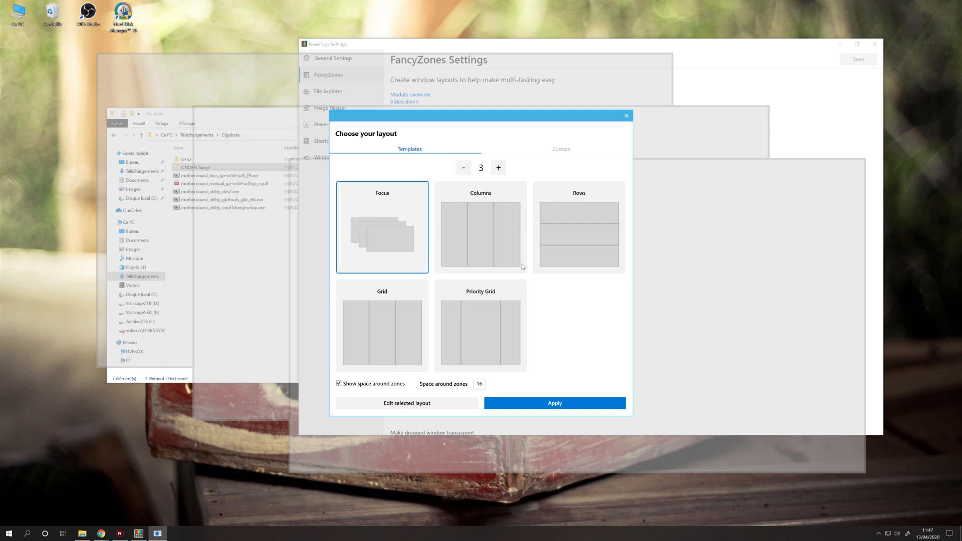
pyautogui.click(559, 185)
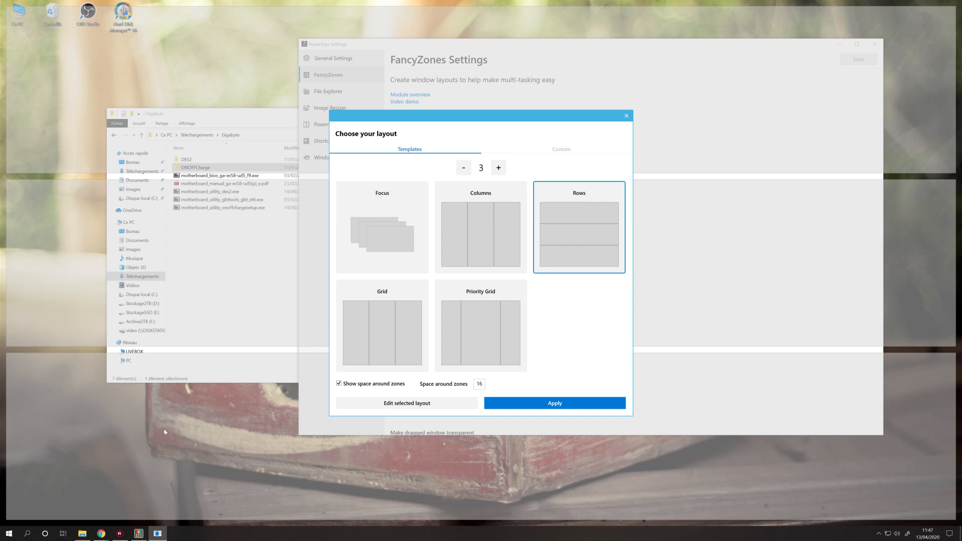
# Step: Create a new custom layout with zone 1 filling the desktop's left side at full height and zones 2 and 3 stacked on the right
pyautogui.click(559, 151)
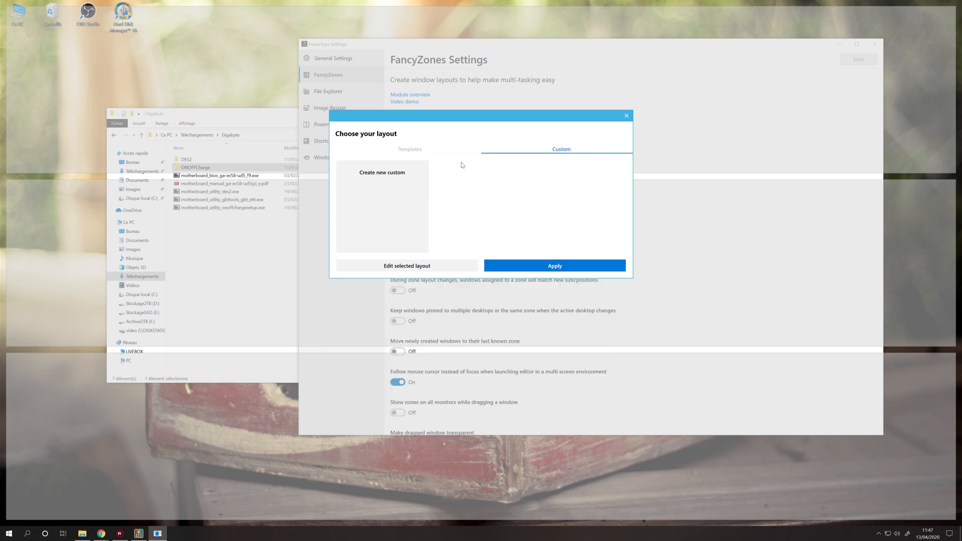
pyautogui.click(399, 198)
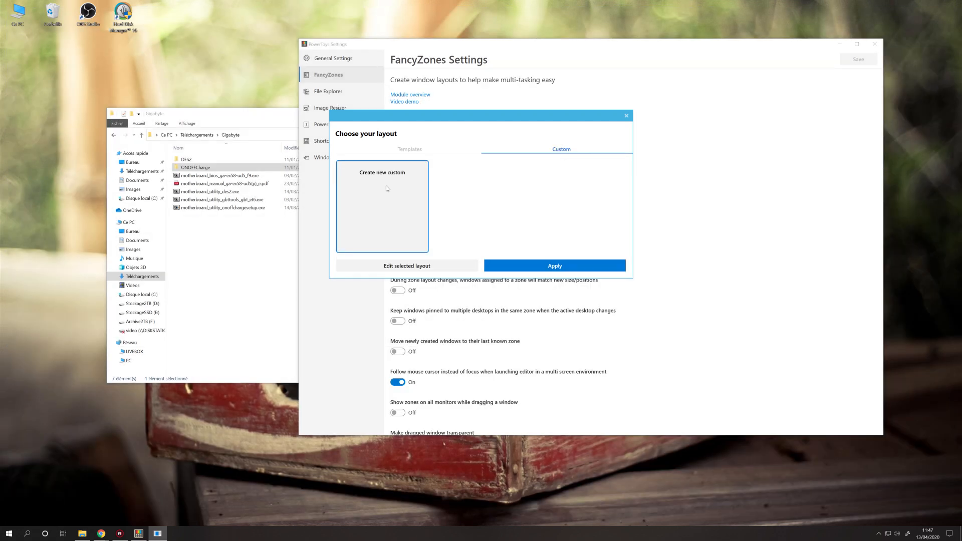
pyautogui.click(406, 264)
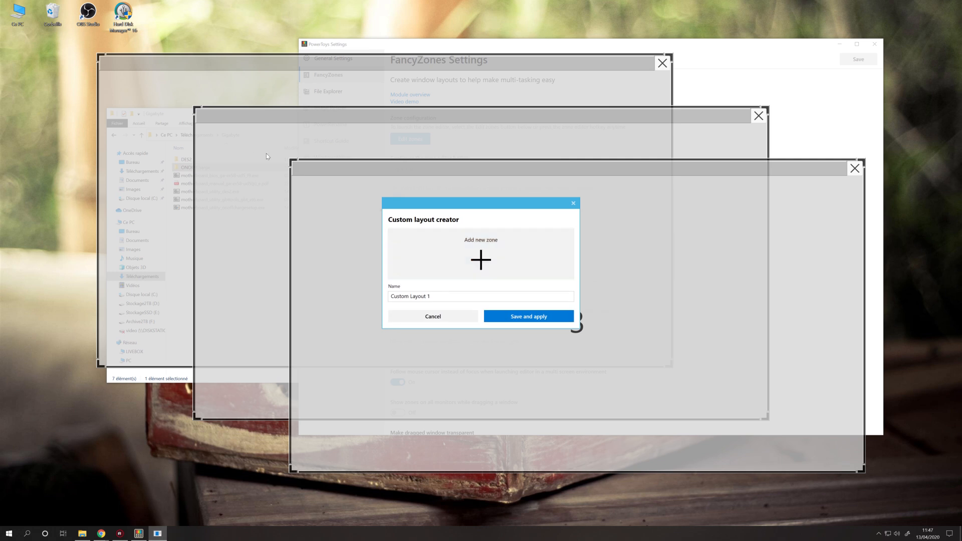
pyautogui.moveTo(305, 160); pyautogui.dragTo(936, 305)
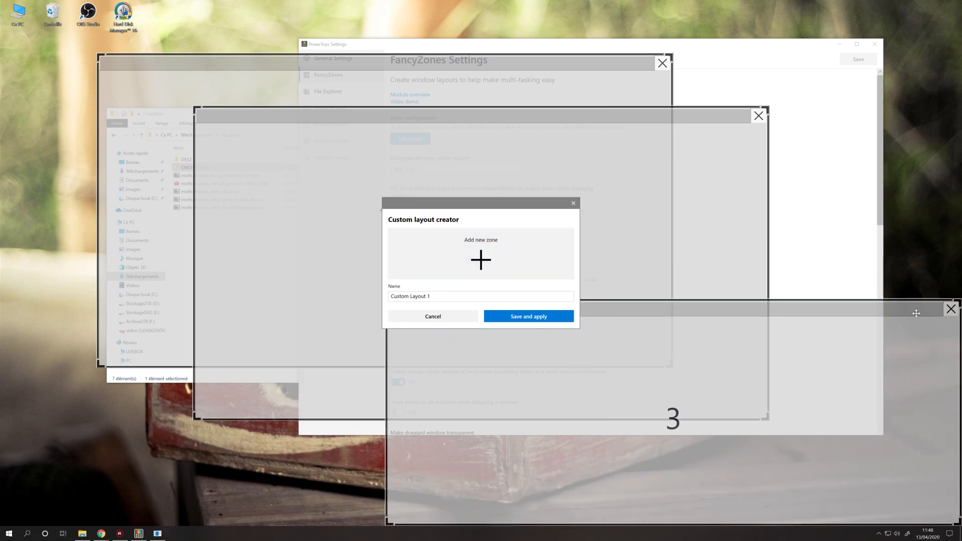
pyautogui.moveTo(659, 117); pyautogui.dragTo(852, 12)
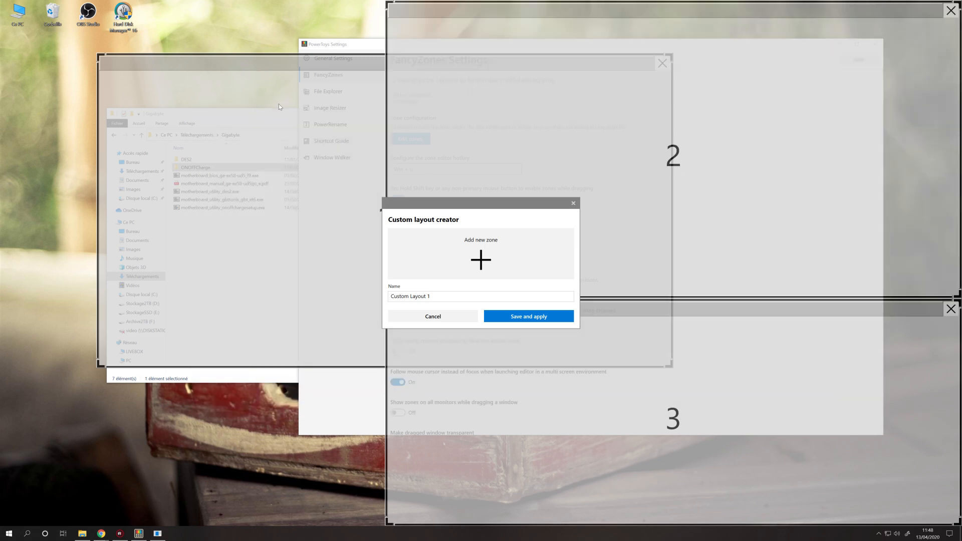
pyautogui.moveTo(318, 67); pyautogui.dragTo(220, 15)
pyautogui.moveTo(576, 148); pyautogui.dragTo(380, 149)
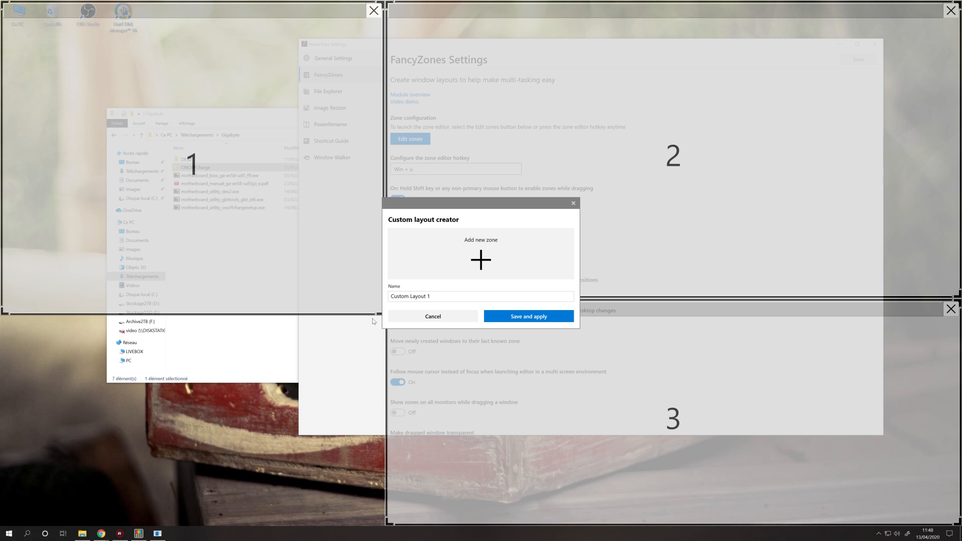
pyautogui.moveTo(377, 314); pyautogui.dragTo(378, 524)
# Step: Name the new zone layout Custom and save it
pyautogui.click(429, 296)
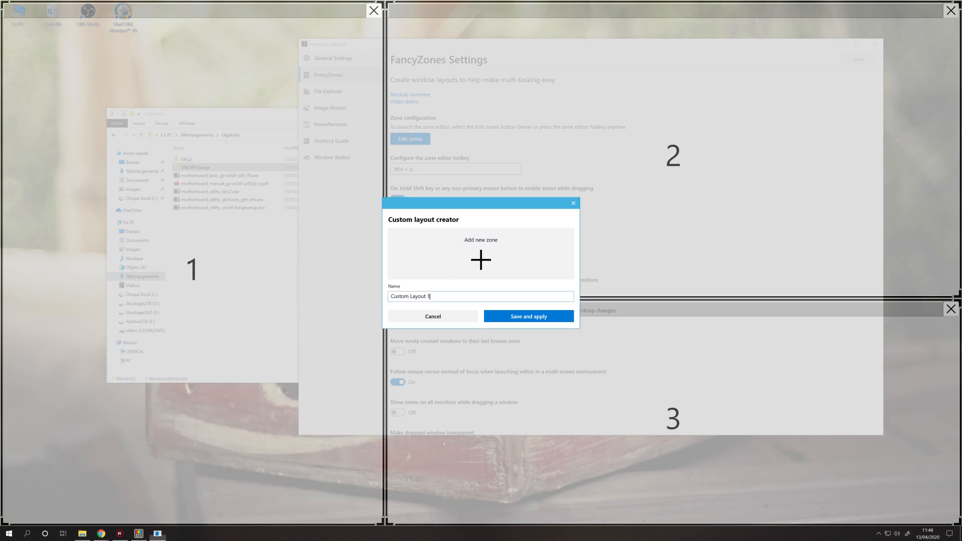
pyautogui.moveTo(429, 296); pyautogui.dragTo(409, 296)
pyautogui.press('BackSpace')
pyautogui.click(528, 316)
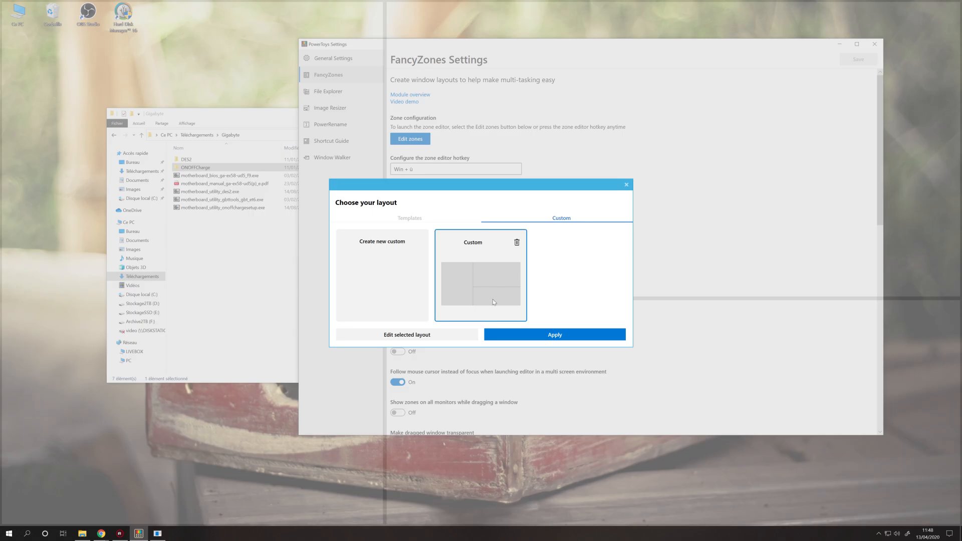
# Step: Revisit the layout templates, return to the custom layouts and apply the Custom layout to the desktop
pyautogui.click(417, 217)
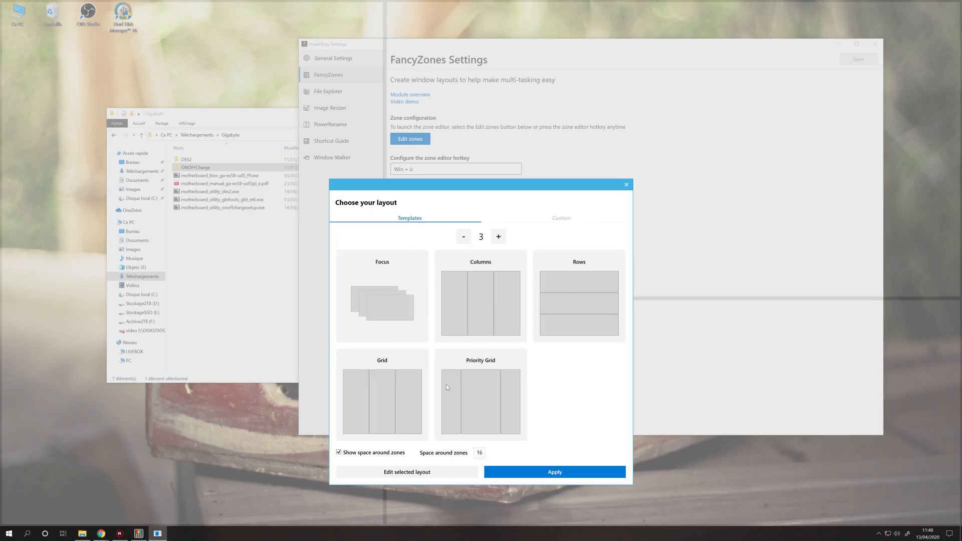
pyautogui.click(576, 215)
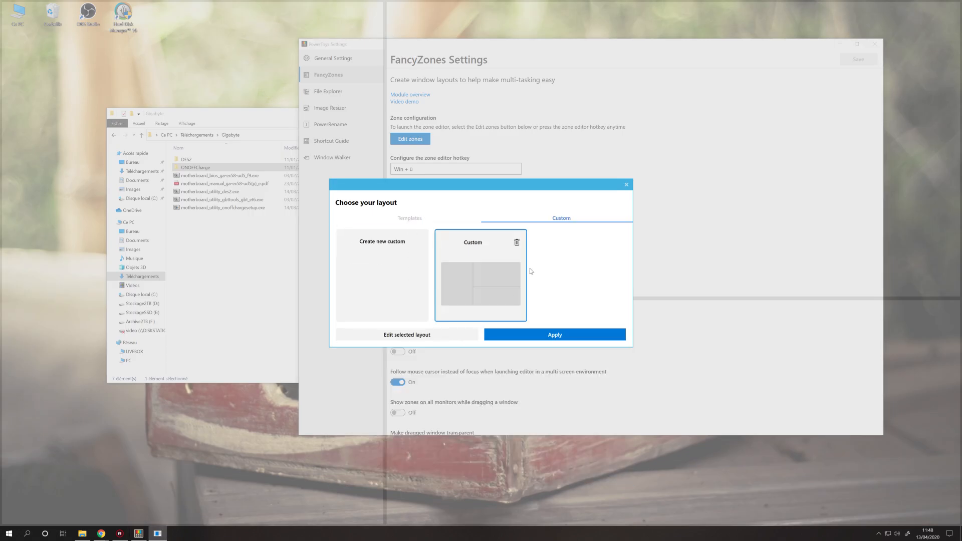
pyautogui.click(573, 338)
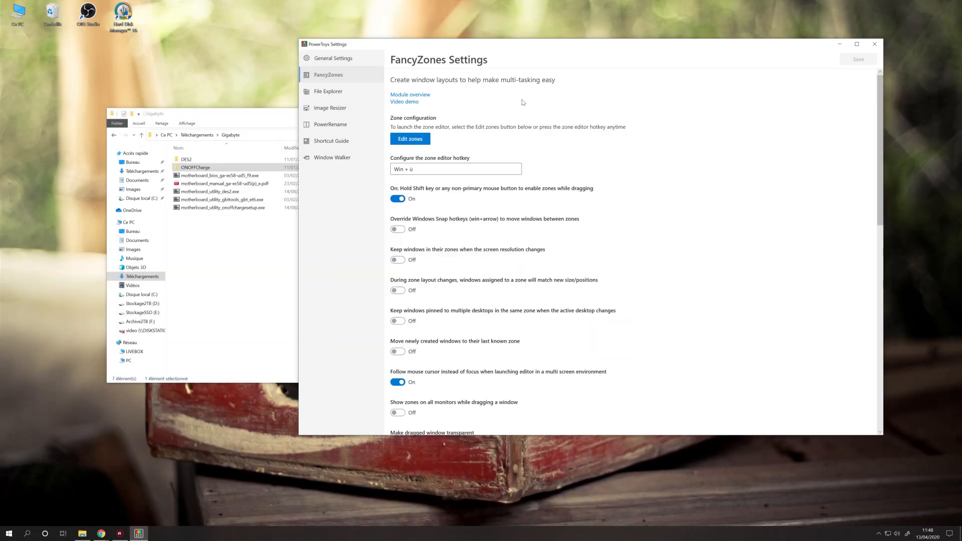
# Step: Place the PowerToys Settings window in the upper-right zone, the Gigabyte folder in the lower-right zone and the Wikipedia browser in the left zone
pyautogui.click(407, 169)
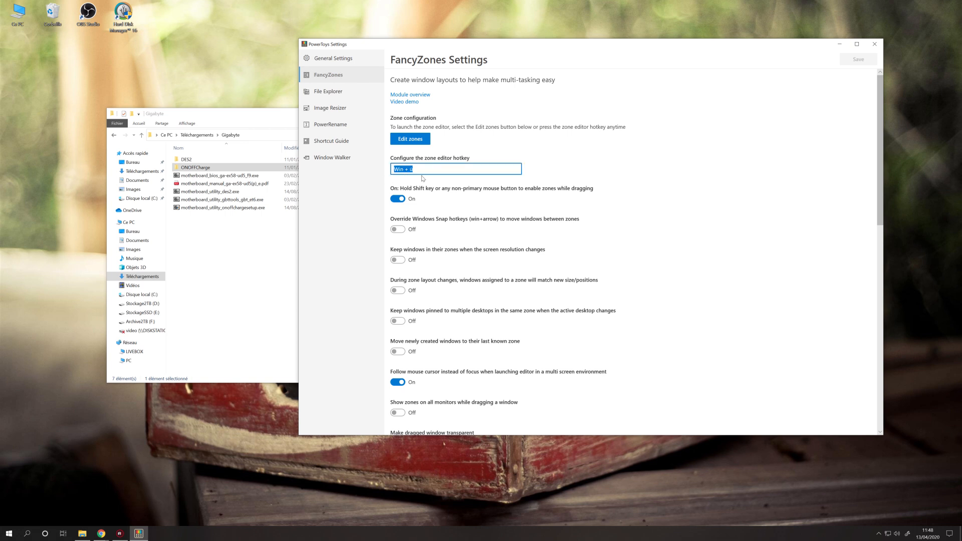
pyautogui.moveTo(529, 48); pyautogui.dragTo(617, 13)
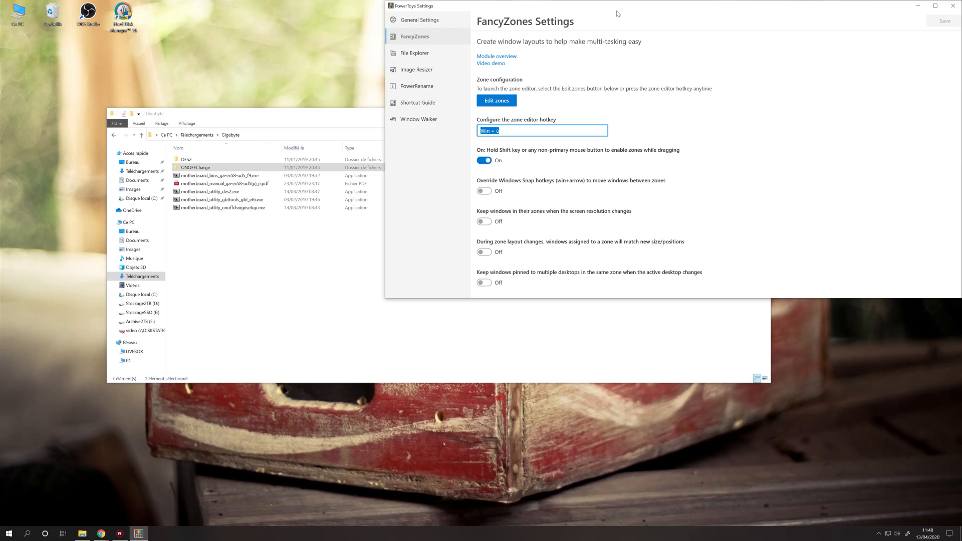
pyautogui.moveTo(341, 114); pyautogui.dragTo(545, 313)
pyautogui.click(104, 533)
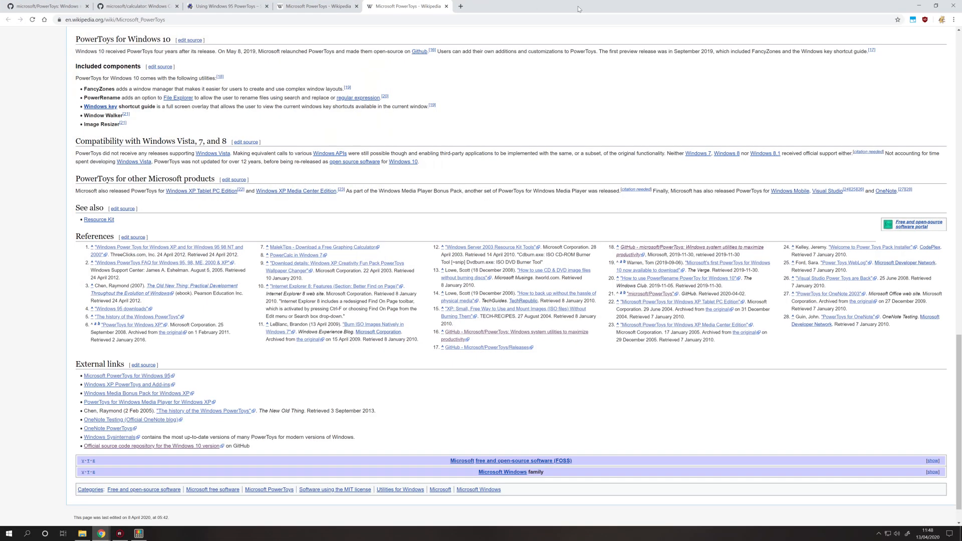
pyautogui.moveTo(578, 9); pyautogui.dragTo(200, 150)
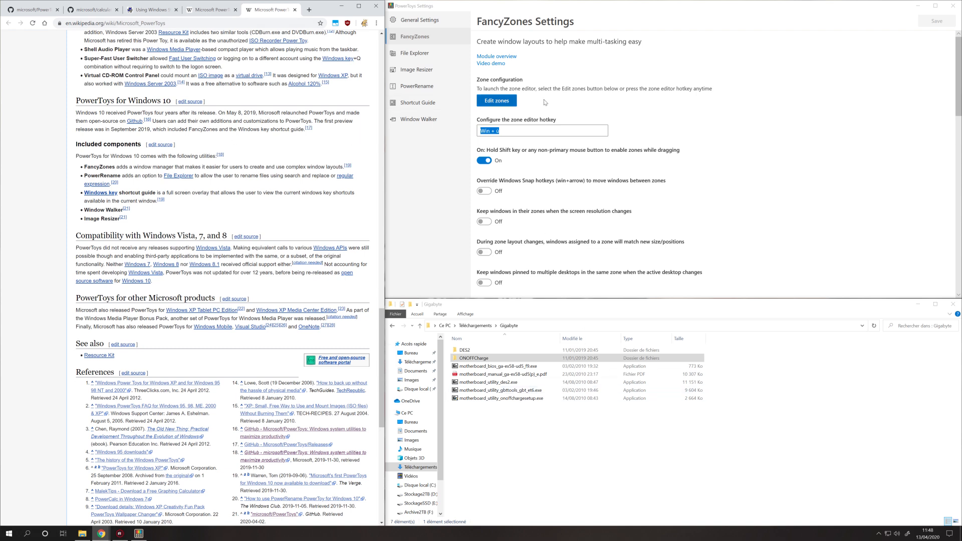
pyautogui.scroll(3, 169, 224)
pyautogui.scroll(5, 169, 224)
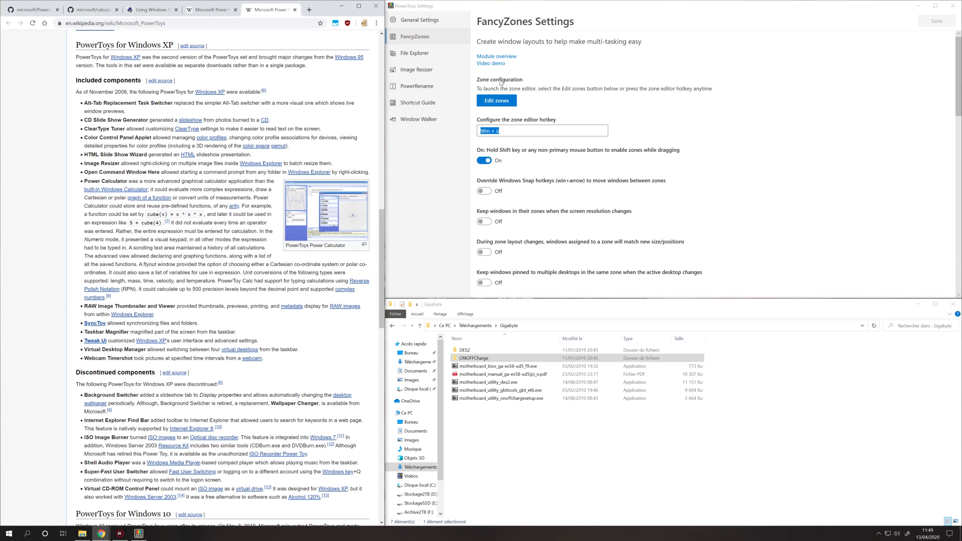
# Step: Pull the PowerToys Settings window out of its zone and try the standard Windows snapping to the right and back
pyautogui.scroll(-1, 518, 161)
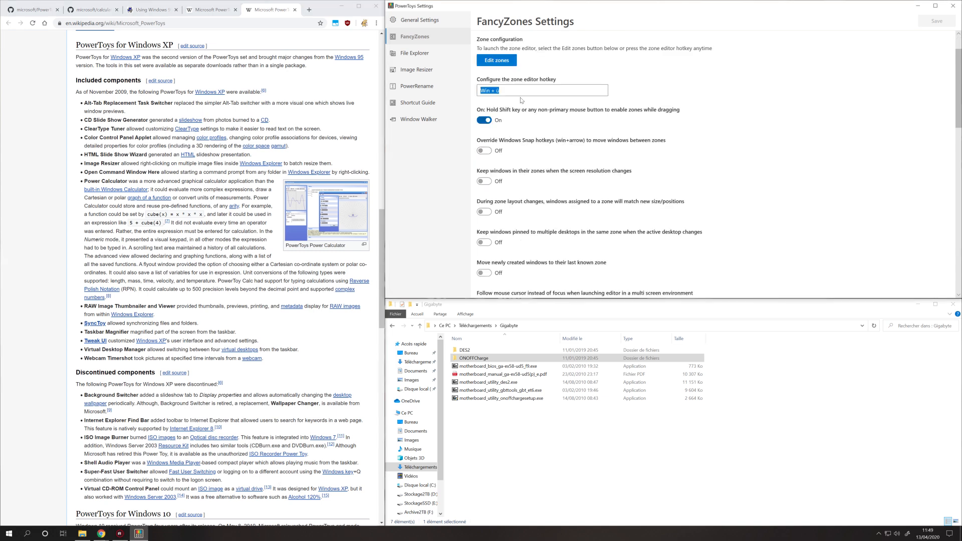
pyautogui.moveTo(521, 2); pyautogui.dragTo(464, 34)
pyautogui.press('super+Right')
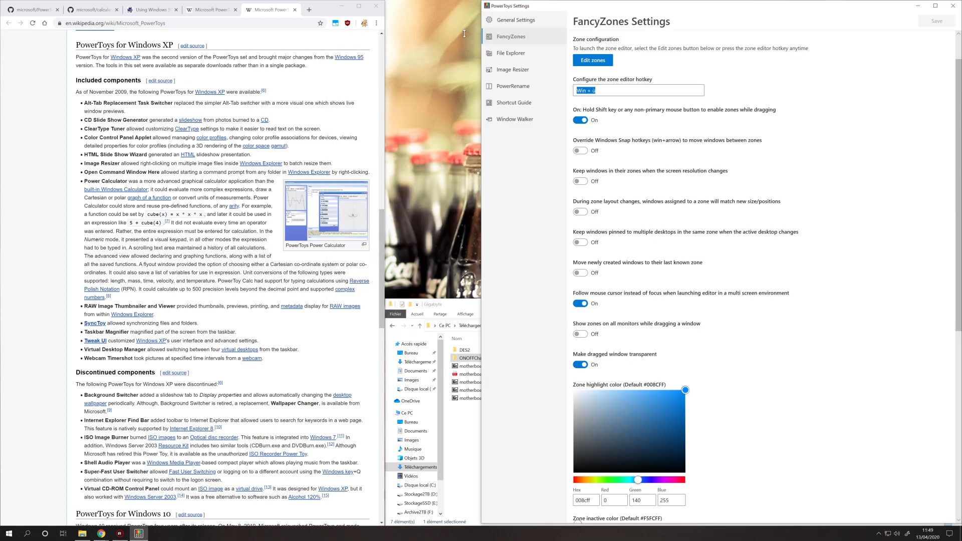
pyautogui.press('super+Left')
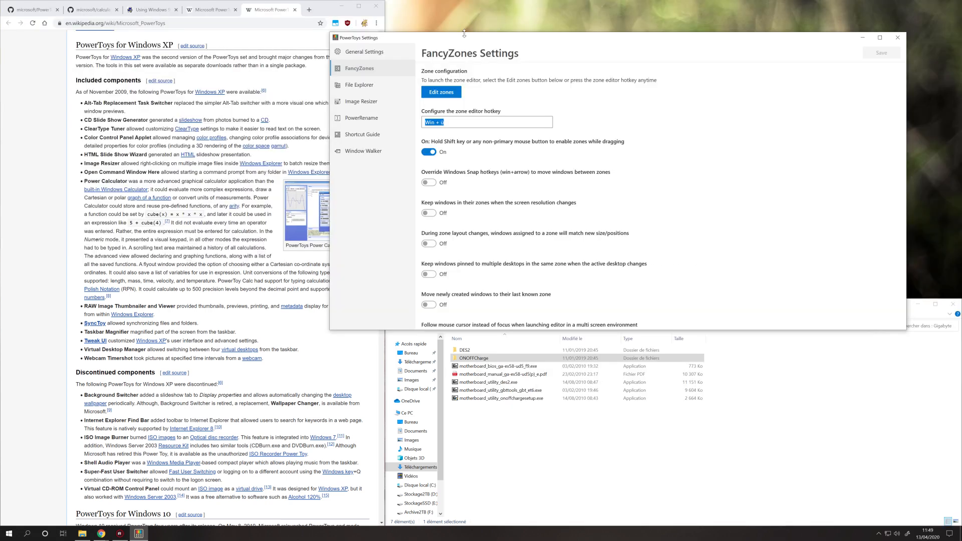
pyautogui.press('super+Right')
pyautogui.press('super+Left')
pyautogui.press('super+Right')
# Step: Turn on Override Windows Snap hotkeys, save, and cycle the settings window through the zones, ending in the upper-right one
pyautogui.click(428, 182)
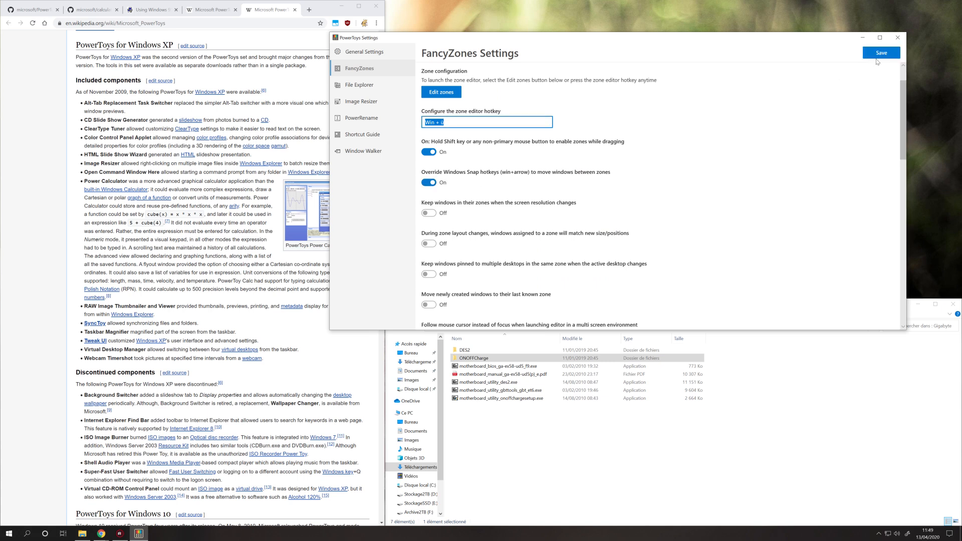
pyautogui.click(880, 54)
pyautogui.press('super+Left')
pyautogui.press('super+Right')
pyautogui.press('super+Right')
pyautogui.press('super+Right')
pyautogui.press('super+Right')
pyautogui.press('super+Right')
pyautogui.press('super+Left')
pyautogui.press('super+Left')
pyautogui.press('super+Left')
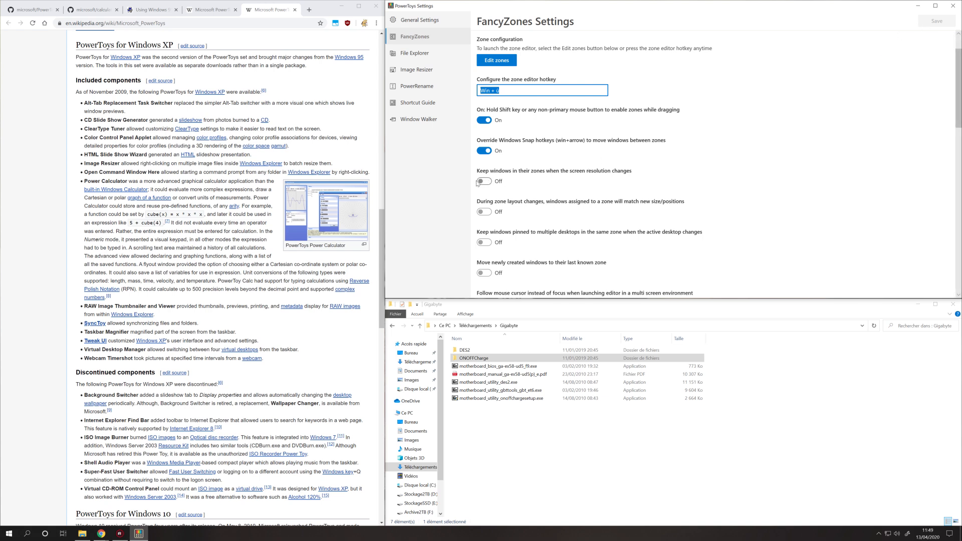
# Step: Try turning off Make dragged window transparent, save, test it on the settings window and look through the remaining FancyZones options
pyautogui.scroll(-3, 480, 181)
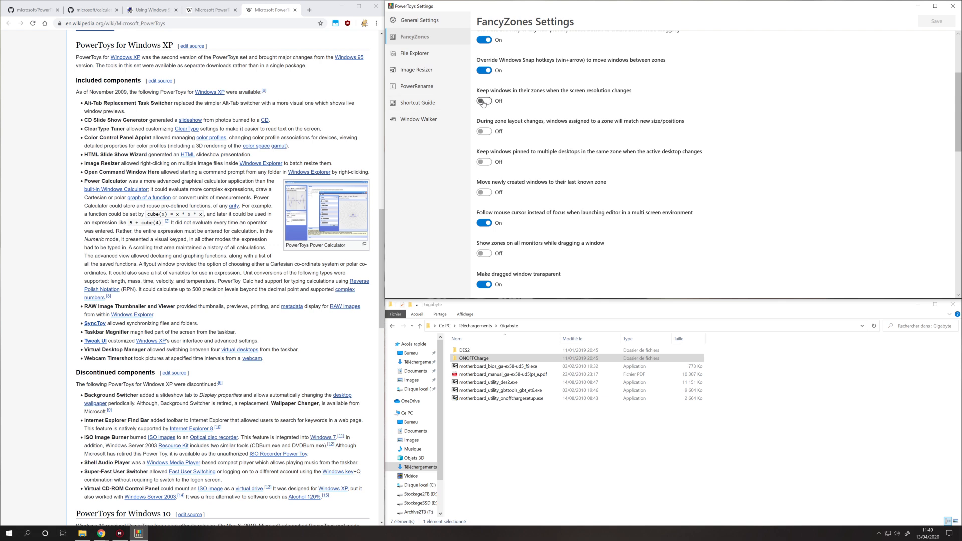
pyautogui.scroll(-5, 485, 116)
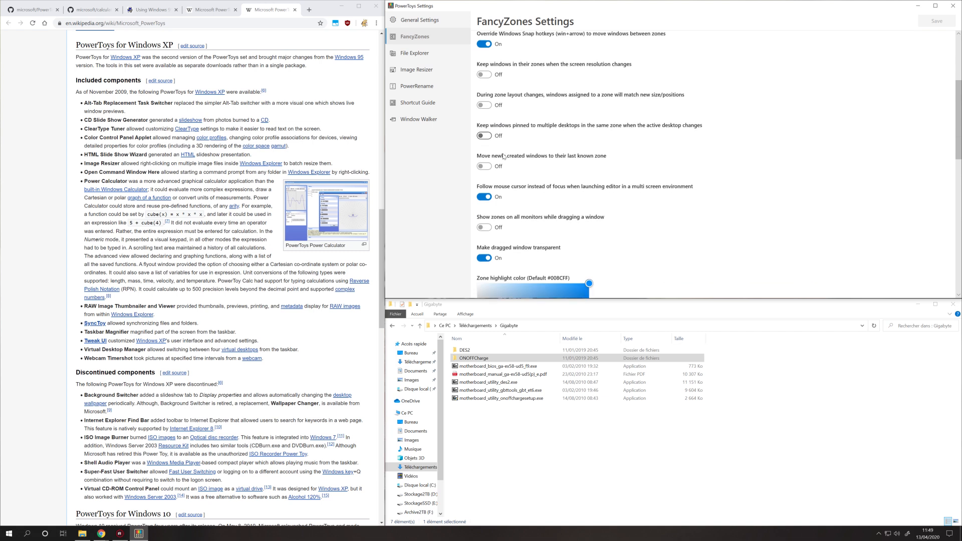
pyautogui.click(484, 124)
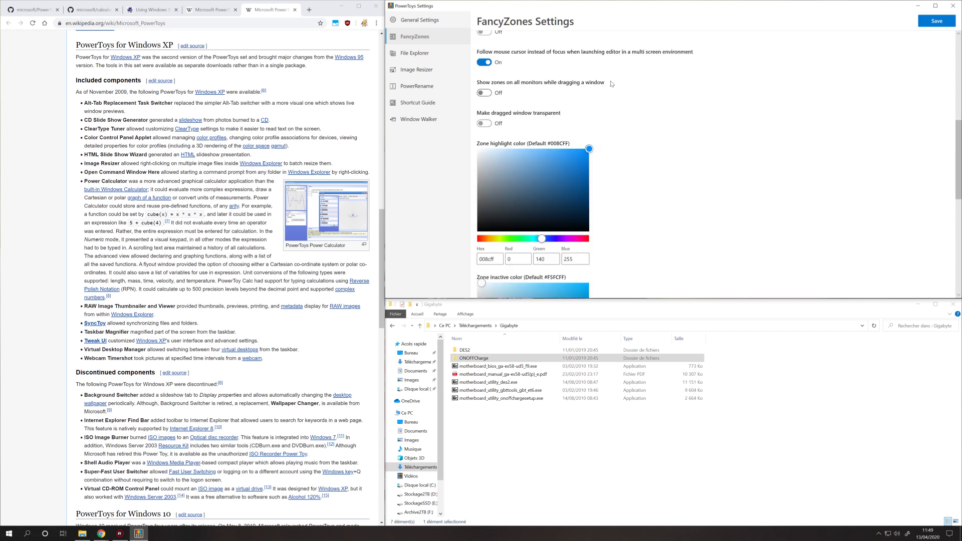
pyautogui.click(936, 22)
pyautogui.moveTo(873, 8)
pyautogui.mouseDown()
pyautogui.moveTo(567, 183)
pyautogui.moveTo(735, 66)
pyautogui.moveTo(852, 28)
pyautogui.moveTo(853, 11)
pyautogui.moveTo(716, 68)
pyautogui.moveTo(865, 4)
pyautogui.mouseUp()
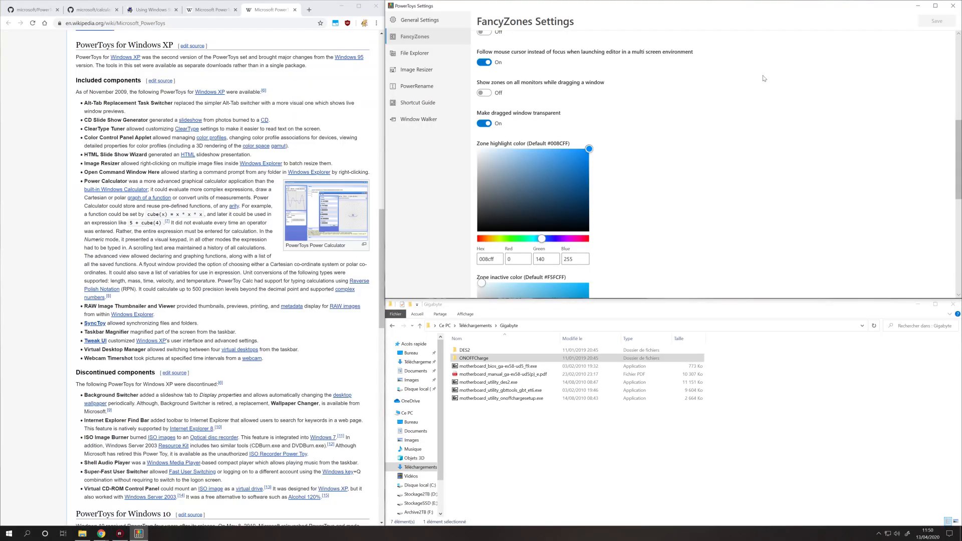
pyautogui.scroll(-8, 531, 161)
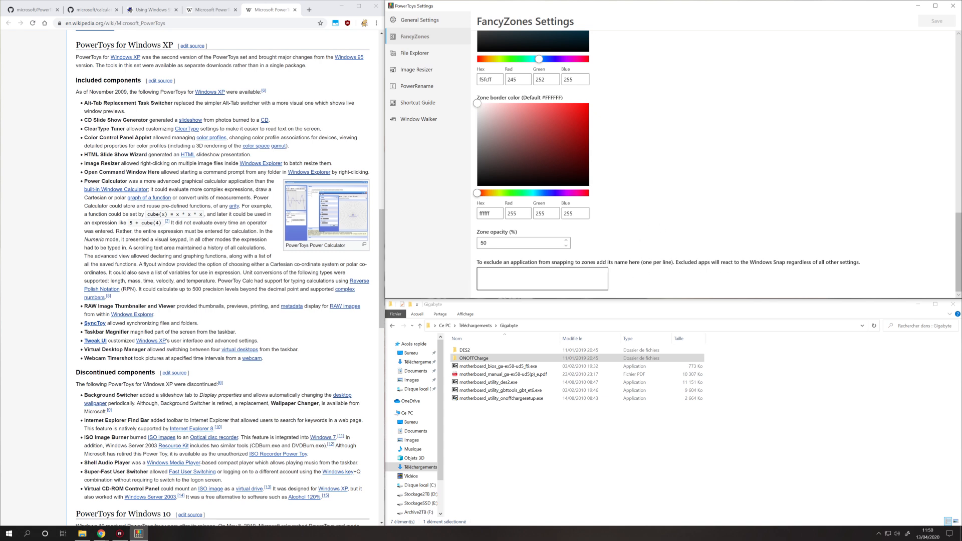
pyautogui.scroll(15, 554, 233)
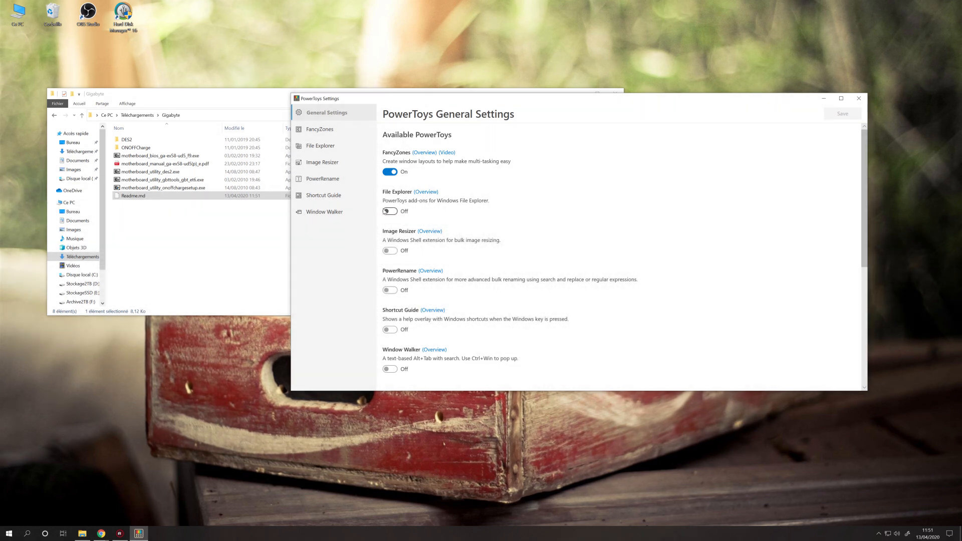
# Step: Turn on the File Explorer add-ons, open their settings page and move the settings window off the Gigabyte folder window
pyautogui.moveTo(488, 200); pyautogui.dragTo(384, 202)
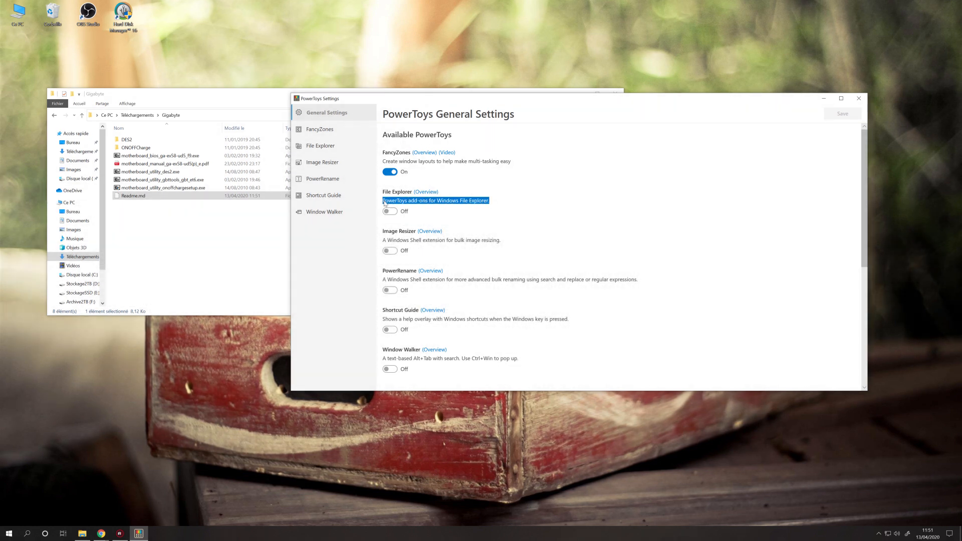
pyautogui.click(393, 211)
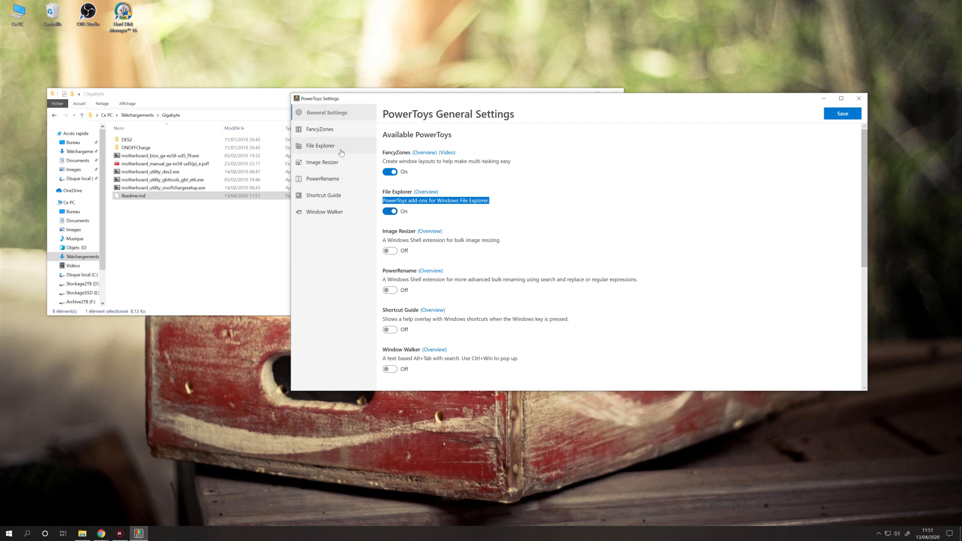
pyautogui.click(325, 146)
pyautogui.click(542, 267)
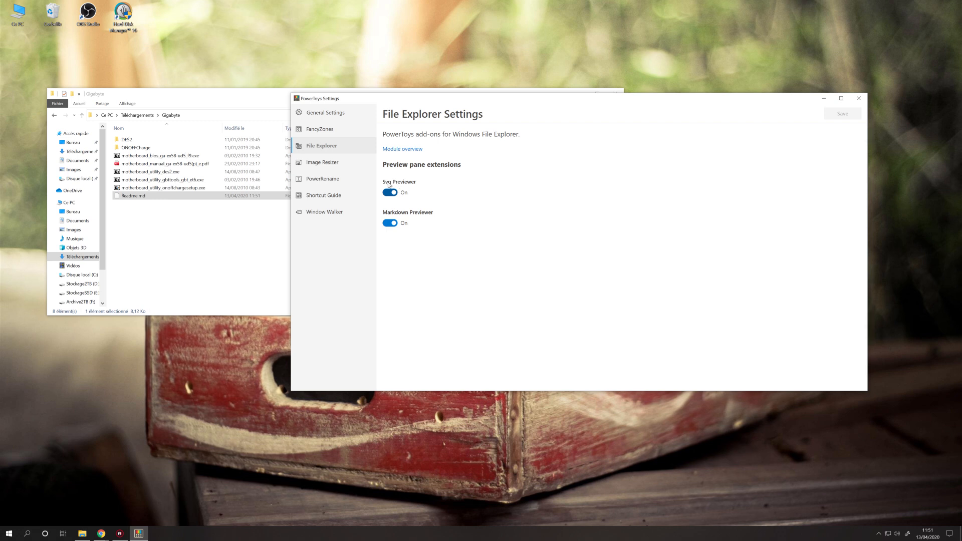
pyautogui.moveTo(581, 99); pyautogui.dragTo(599, 127)
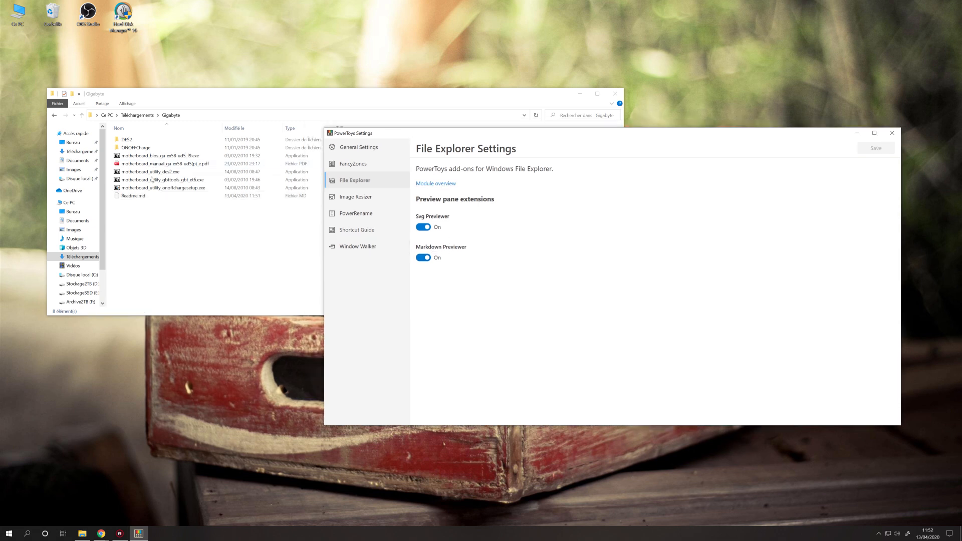
# Step: Show the preview pane in the Gigabyte folder window and preview Readme.md
pyautogui.moveTo(210, 98); pyautogui.dragTo(204, 90)
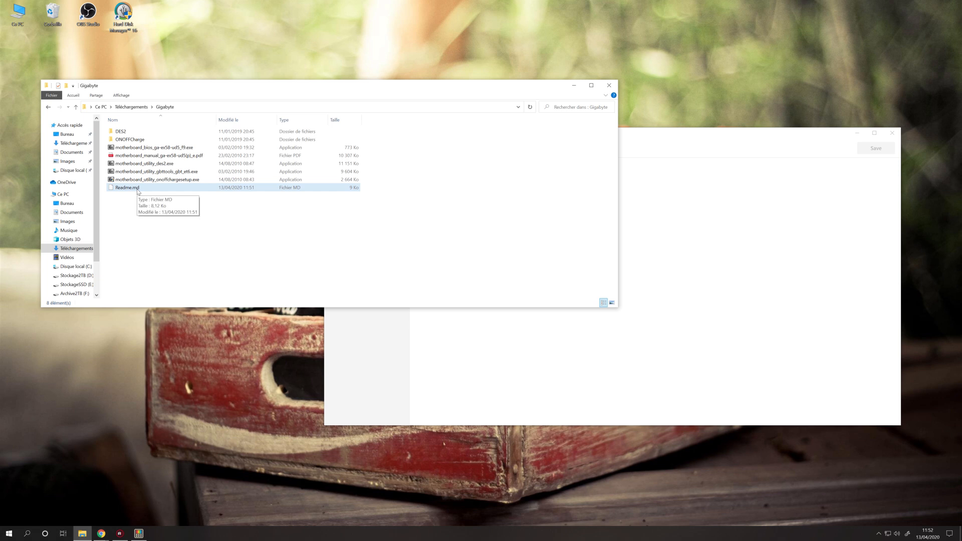
pyautogui.click(120, 96)
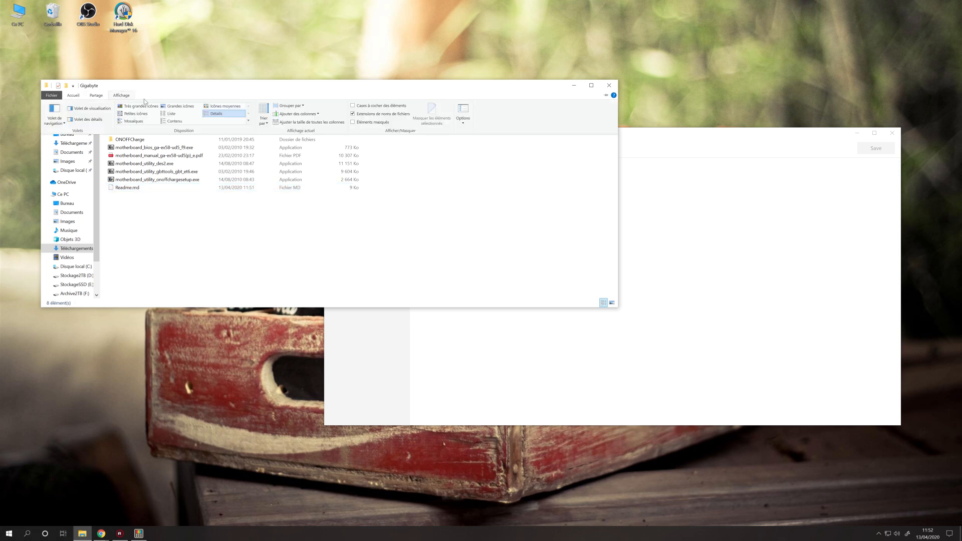
pyautogui.click(97, 109)
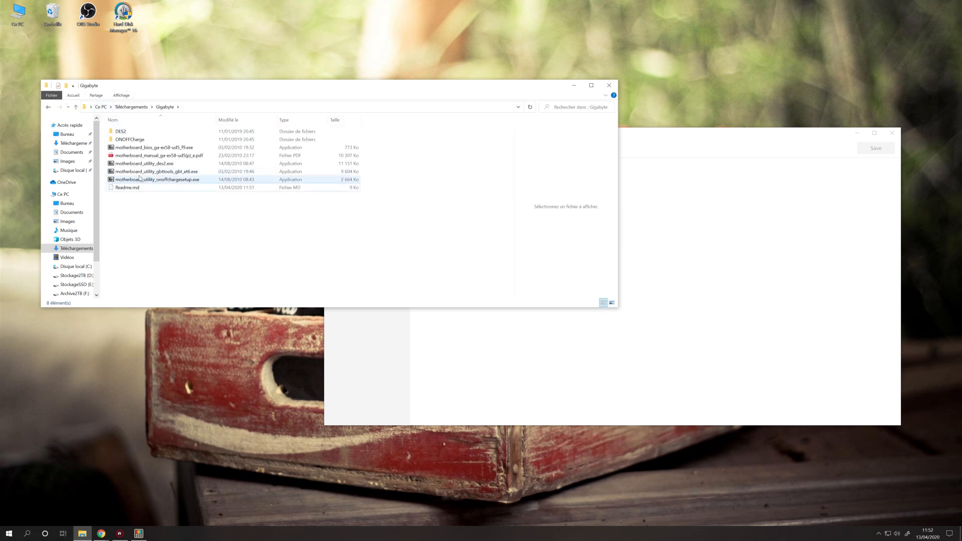
pyautogui.click(135, 188)
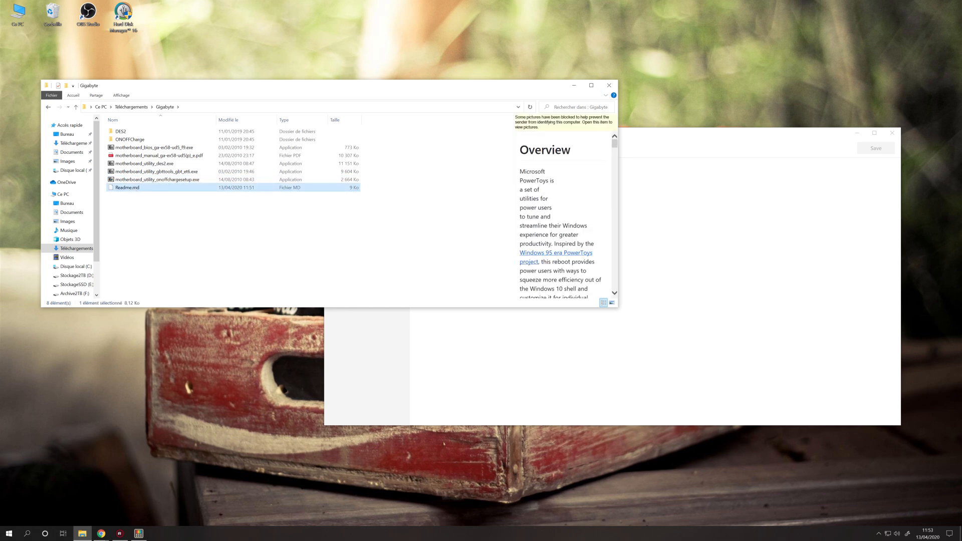
# Step: Widen the Gigabyte folder window slightly and enlarge its preview pane to read the Readme.md preview
pyautogui.moveTo(617, 127); pyautogui.dragTo(631, 127)
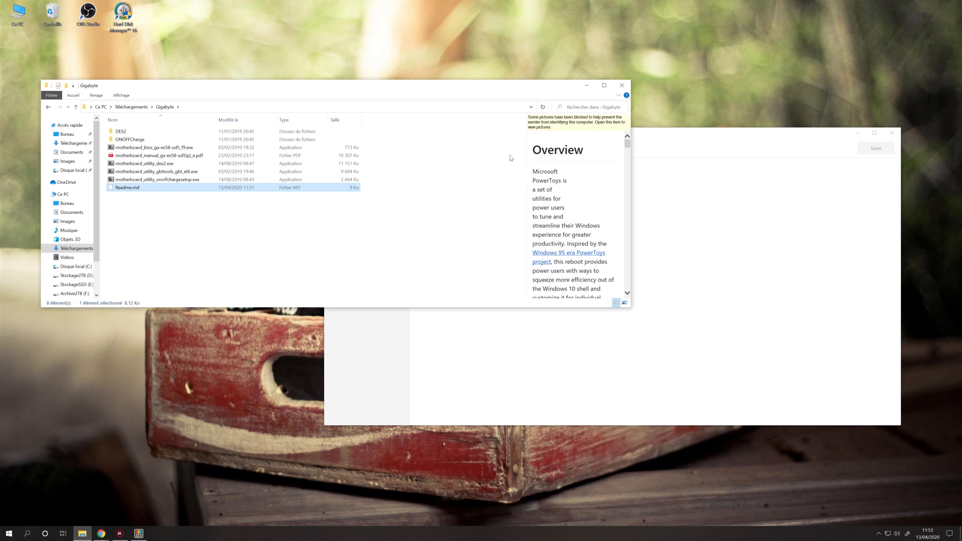
pyautogui.moveTo(526, 154); pyautogui.dragTo(403, 152)
pyautogui.scroll(-5, 400, 173)
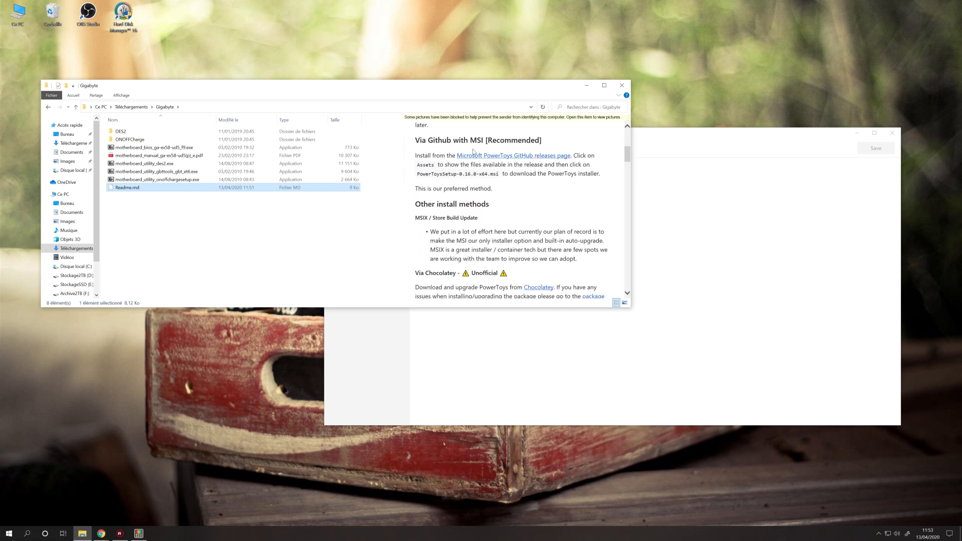
# Step: Compare the preview of the motherboard manual PDF with that of Readme.md and read through the rendered Markdown
pyautogui.click(120, 96)
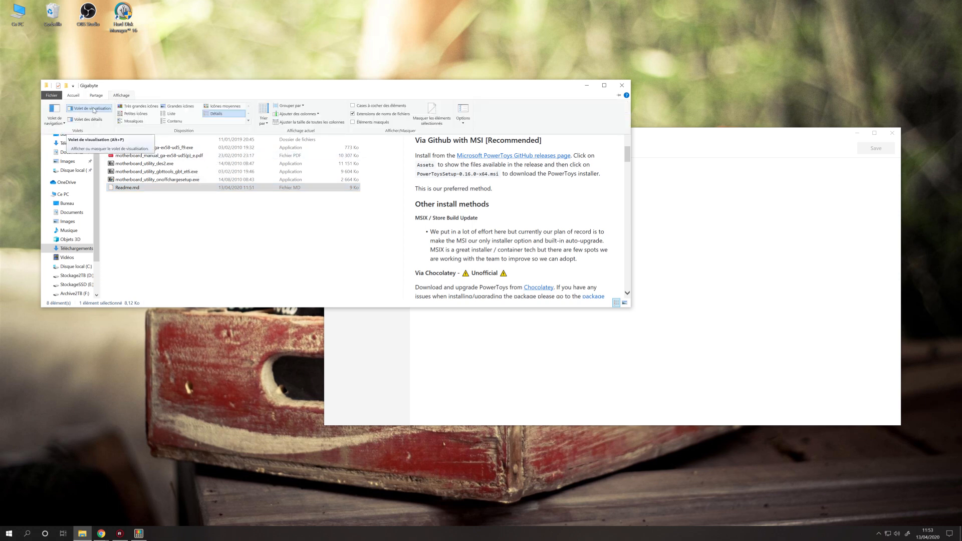
pyautogui.click(190, 157)
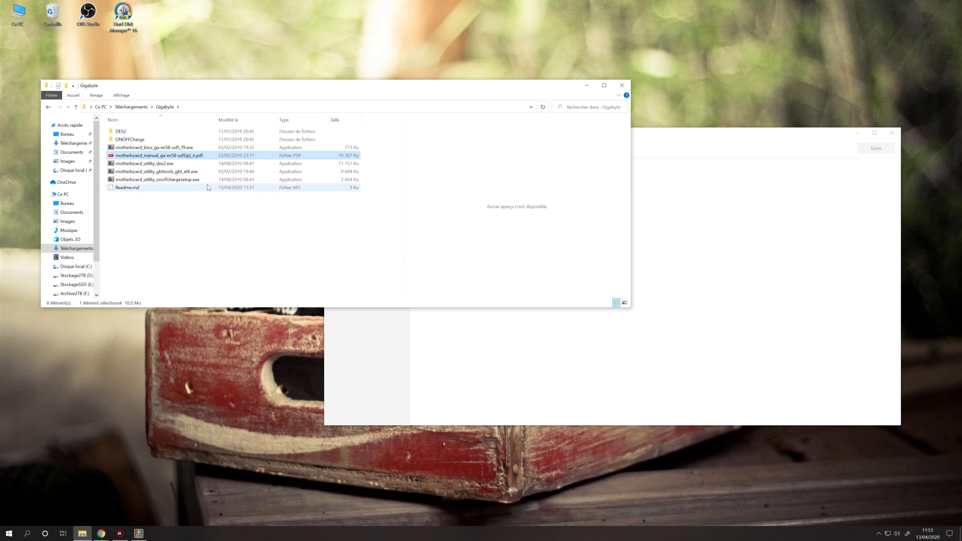
pyautogui.click(124, 189)
pyautogui.scroll(-5, 609, 143)
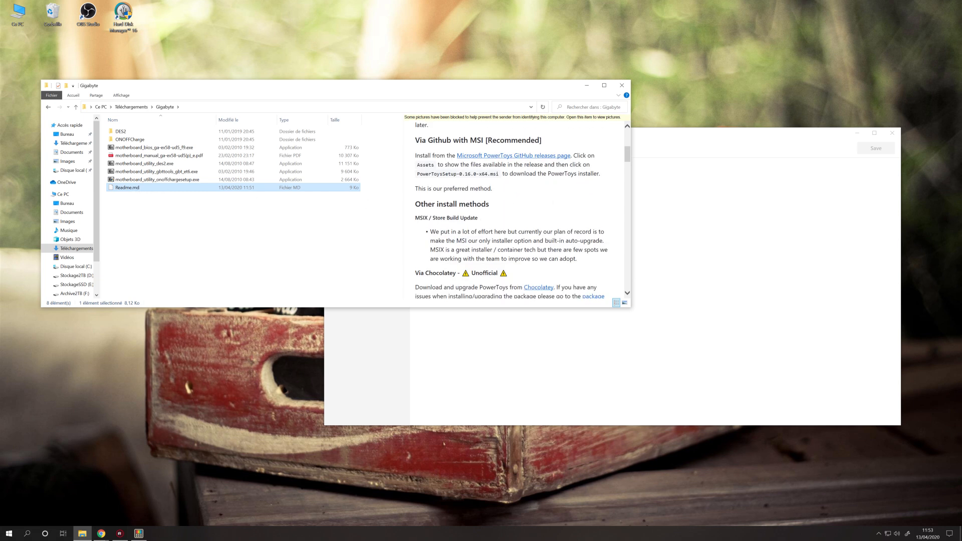
pyautogui.scroll(-5, 459, 195)
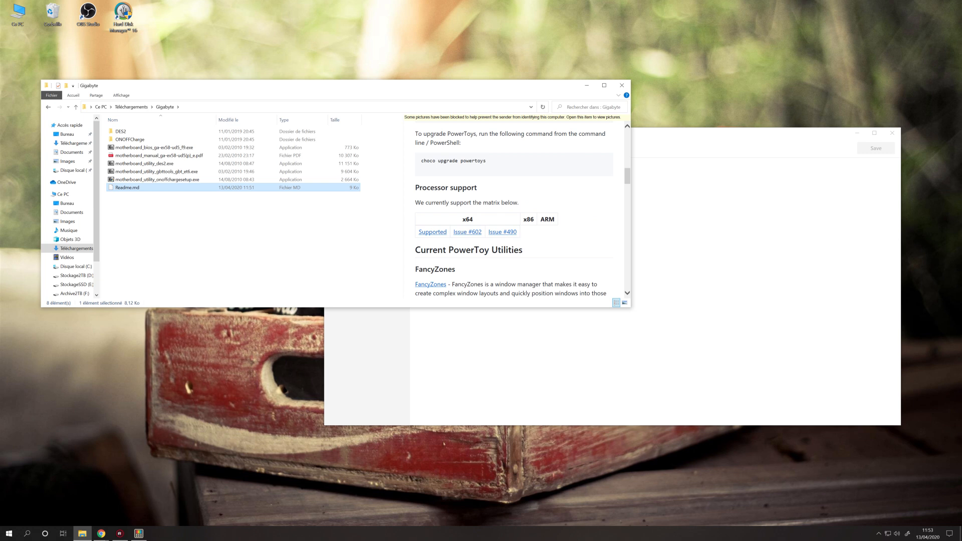
pyautogui.scroll(-1, 474, 231)
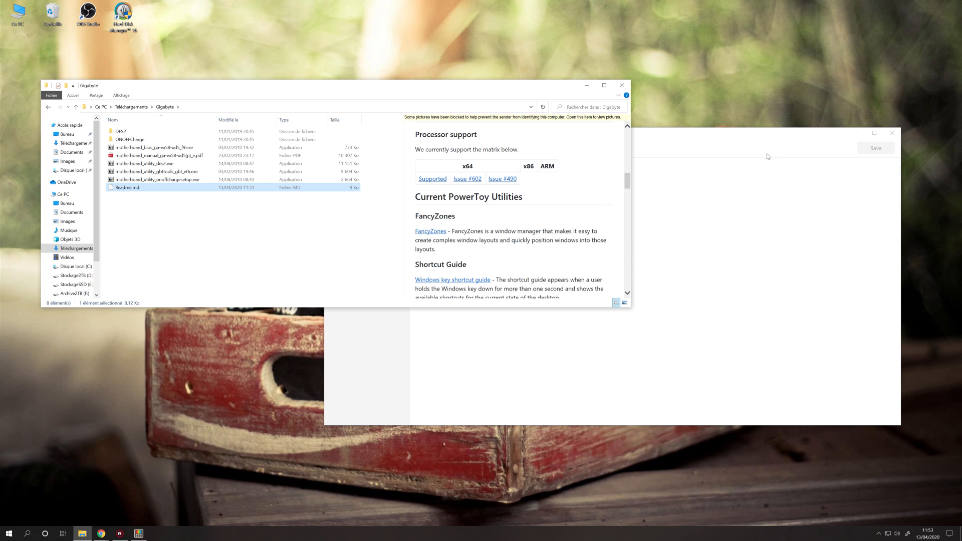
# Step: Turn on Image Resizer in the PowerToys general settings, save, and open the Image Resizer settings page to read its note
pyautogui.click(747, 136)
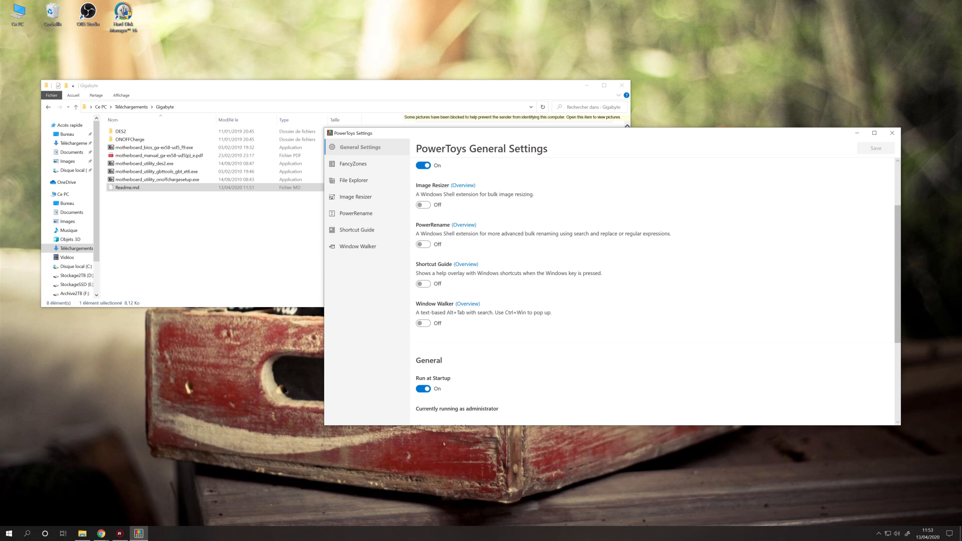
pyautogui.click(424, 204)
pyautogui.click(876, 150)
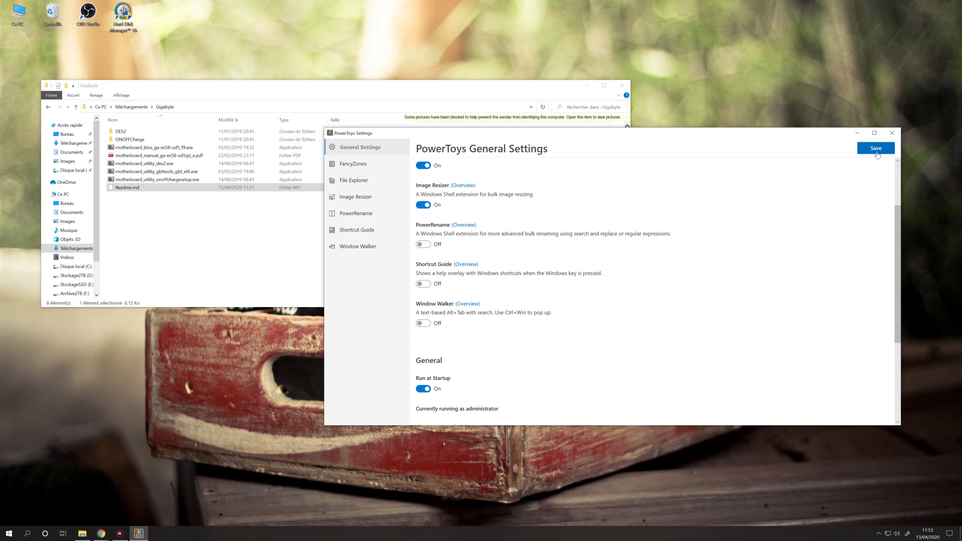
pyautogui.click(349, 199)
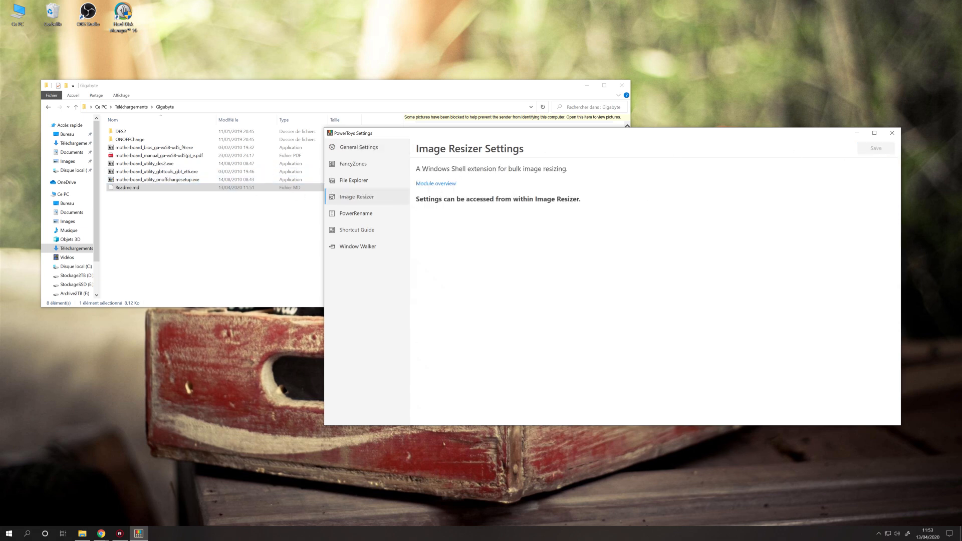
pyautogui.moveTo(581, 201); pyautogui.dragTo(416, 202)
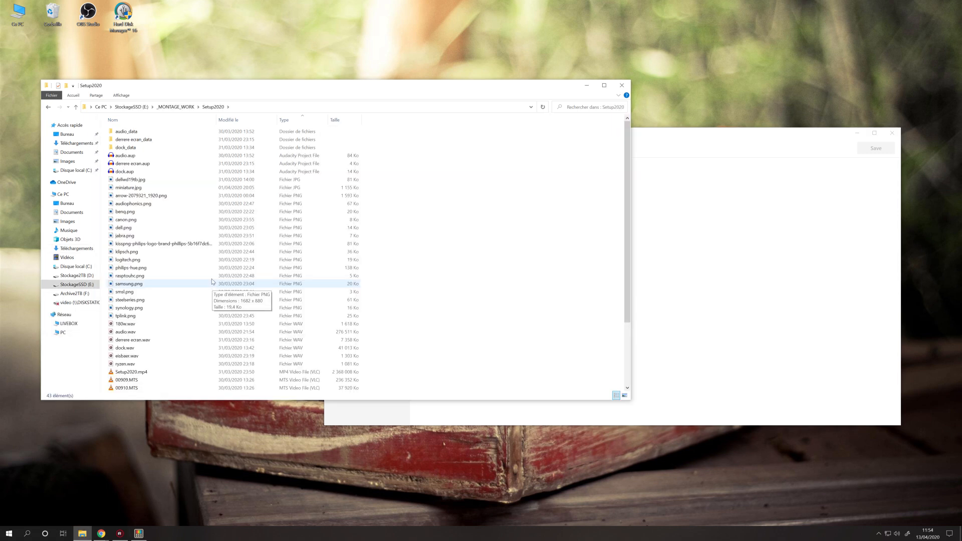
# Step: Open Image Resizer on dellwd19tb.jpg, review its preset sizes, custom size and originals option, and close it without resizing
pyautogui.click(139, 181)
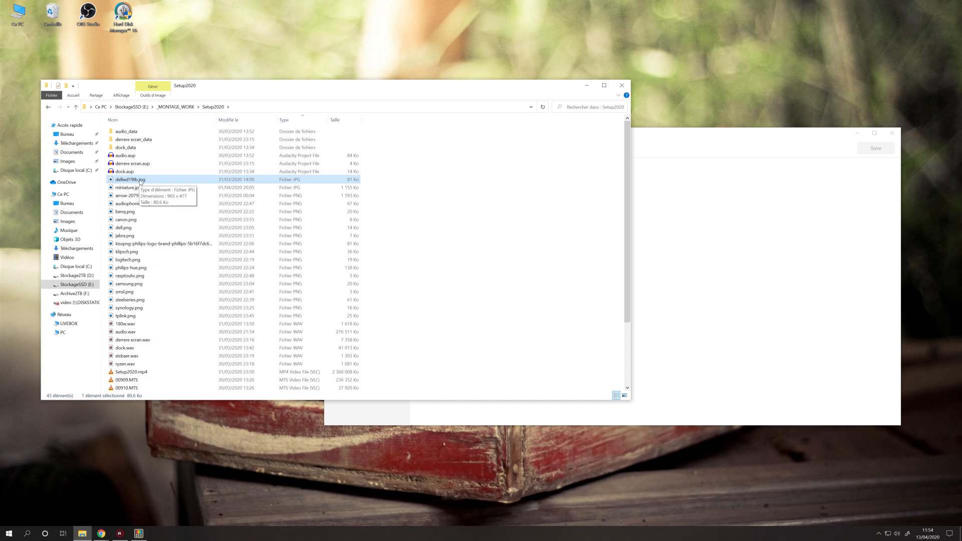
pyautogui.rightClick(141, 182)
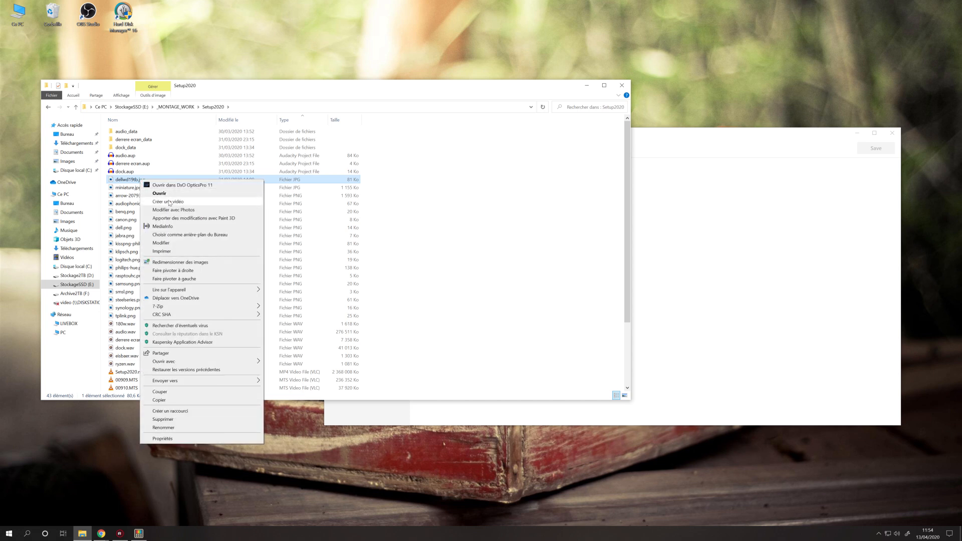
pyautogui.click(179, 263)
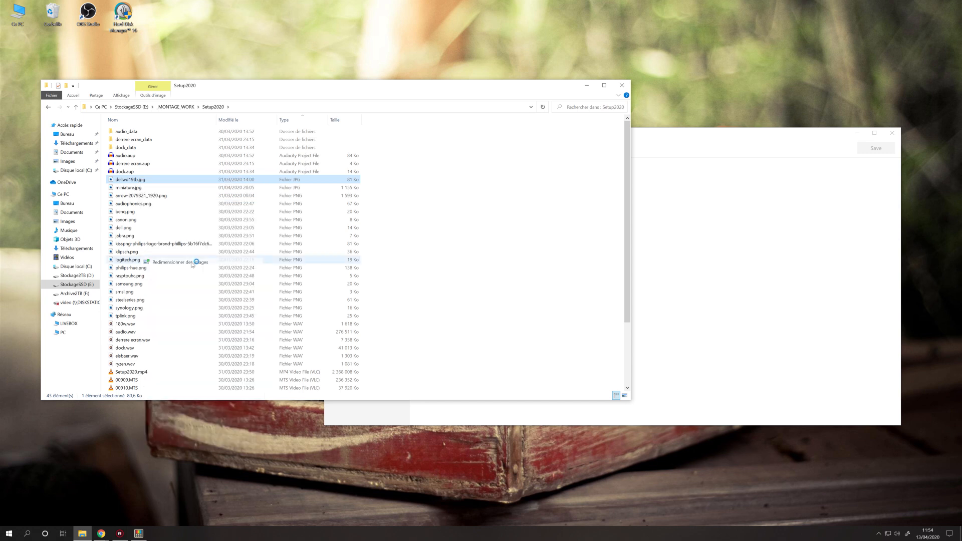
pyautogui.moveTo(461, 205); pyautogui.dragTo(416, 193)
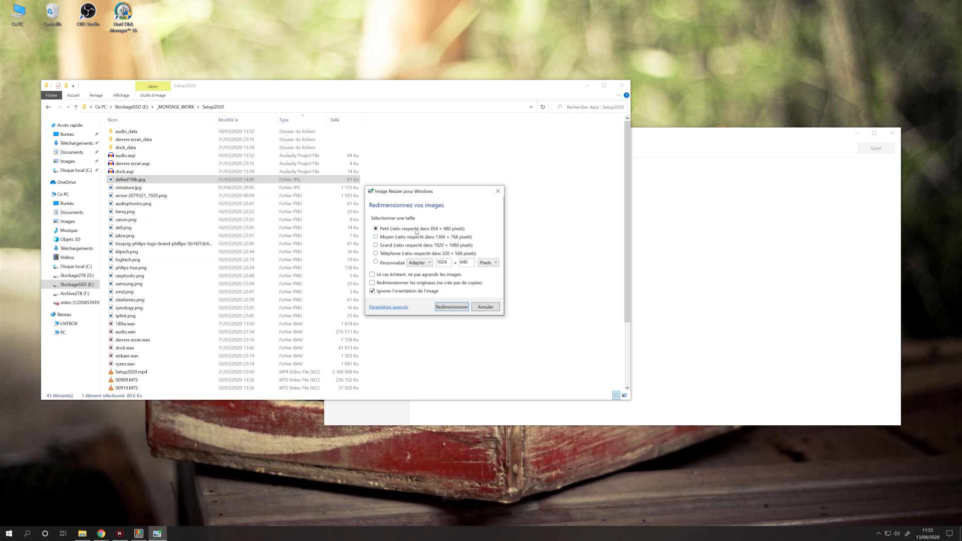
pyautogui.click(385, 264)
pyautogui.click(376, 284)
pyautogui.click(475, 307)
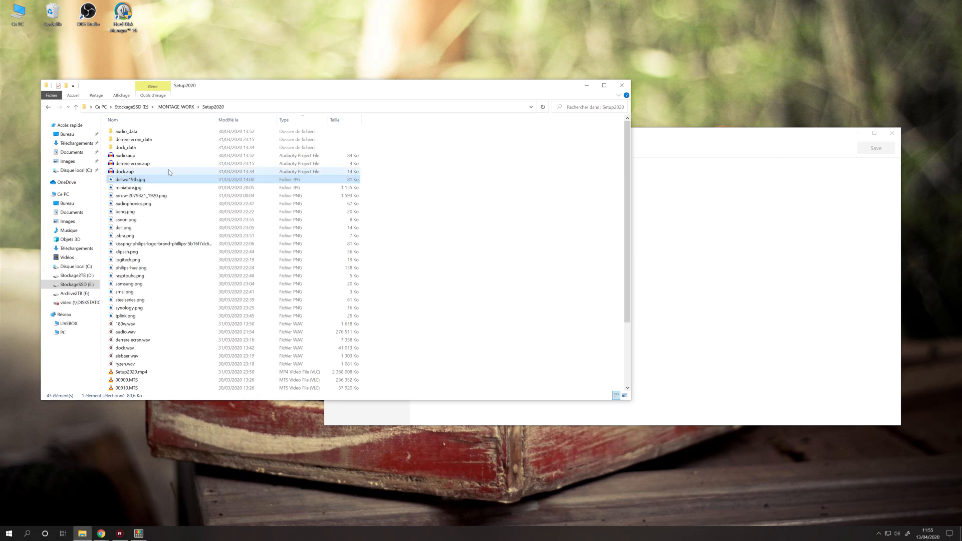
# Step: Select all images from dellwd19tb.jpg through tplink.png, bring up Image Resizer for them, and dismiss it without resizing
pyautogui.rightClick(139, 181)
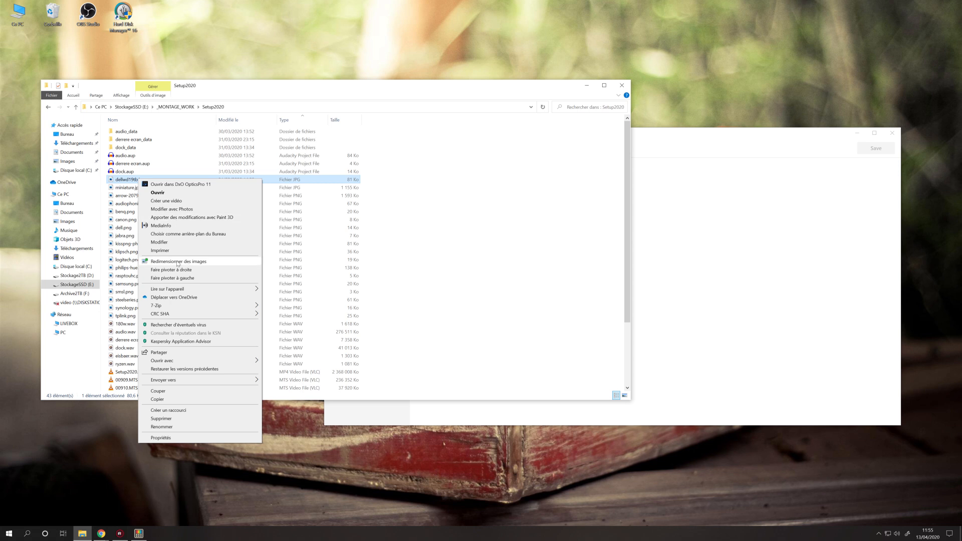
pyautogui.keyDown('shift'); pyautogui.click(120, 235); pyautogui.keyUp('shift')
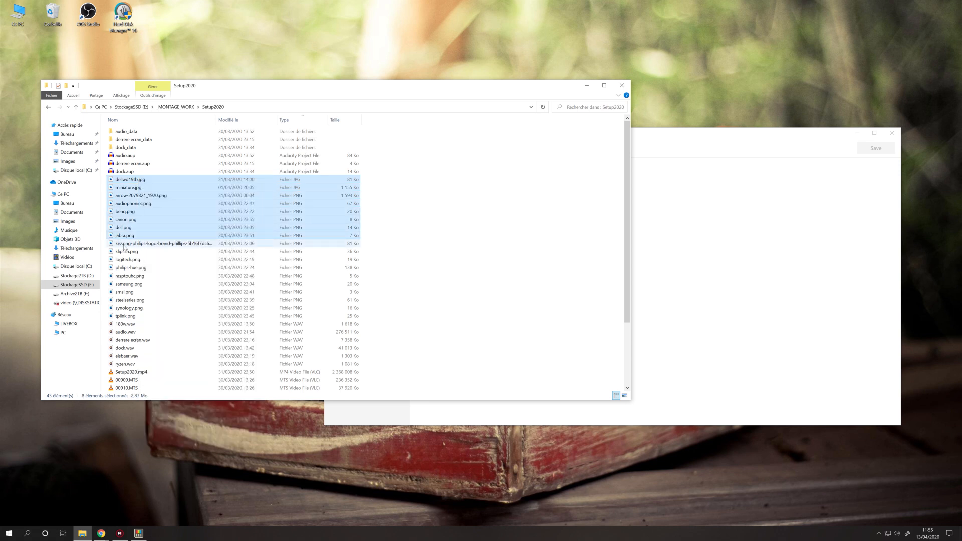
pyautogui.keyDown('shift'); pyautogui.click(132, 323); pyautogui.keyUp('shift')
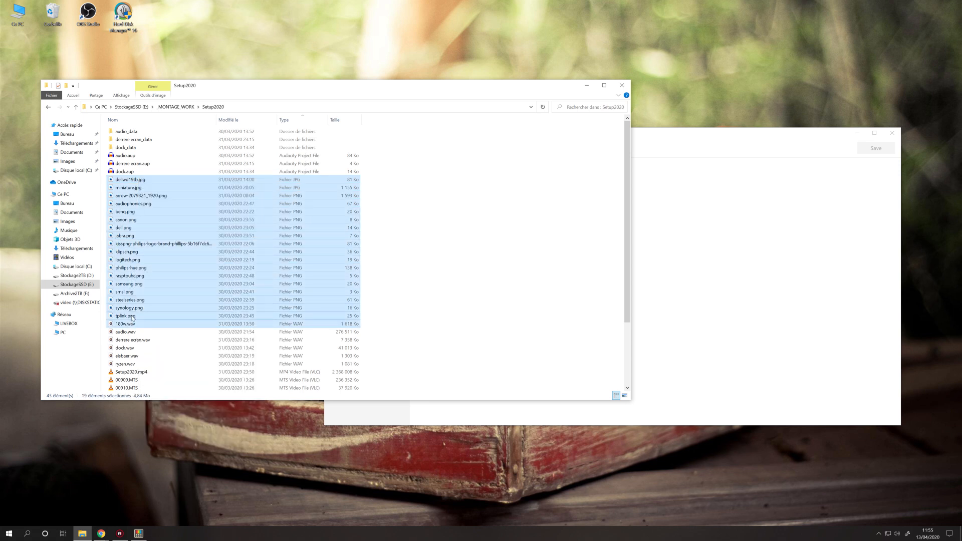
pyautogui.keyDown('shift'); pyautogui.click(132, 316); pyautogui.keyUp('shift')
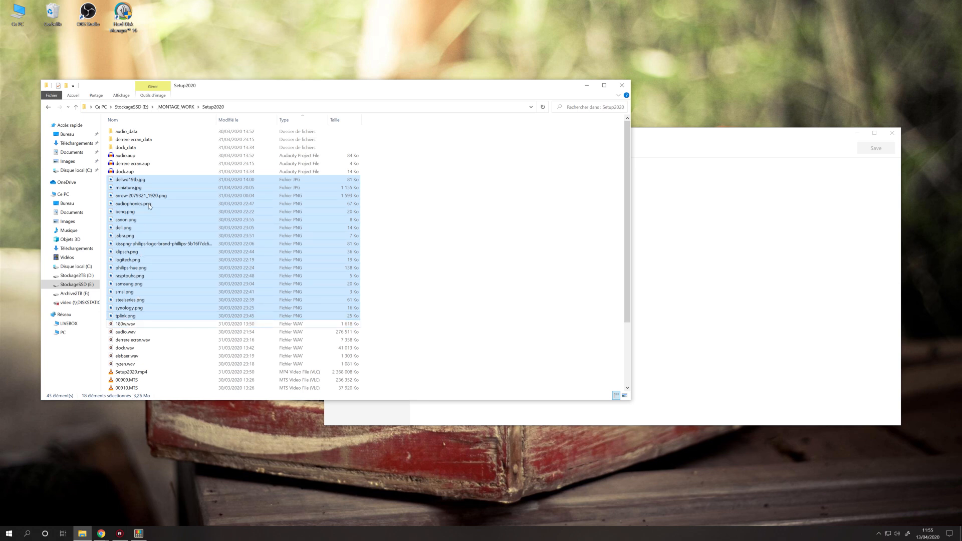
pyautogui.rightClick(162, 198)
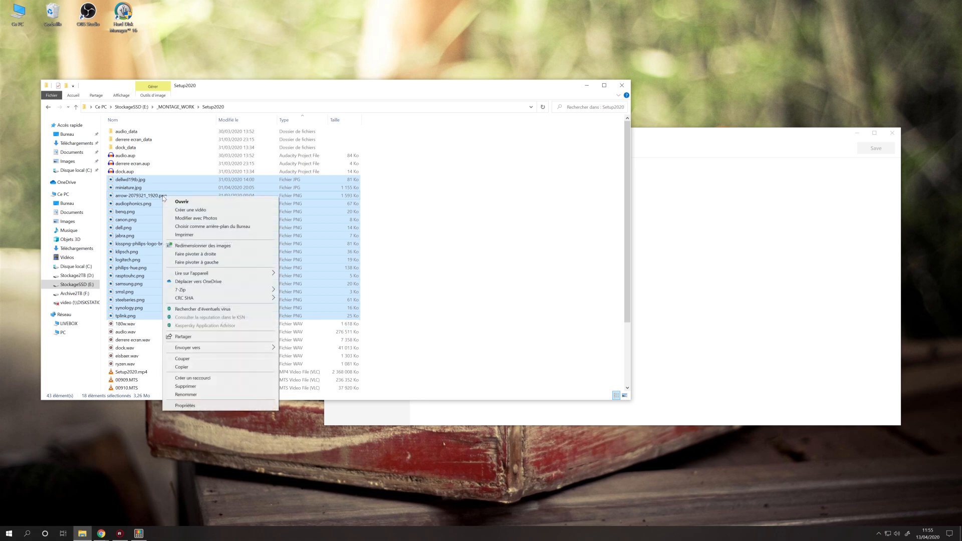
pyautogui.click(199, 245)
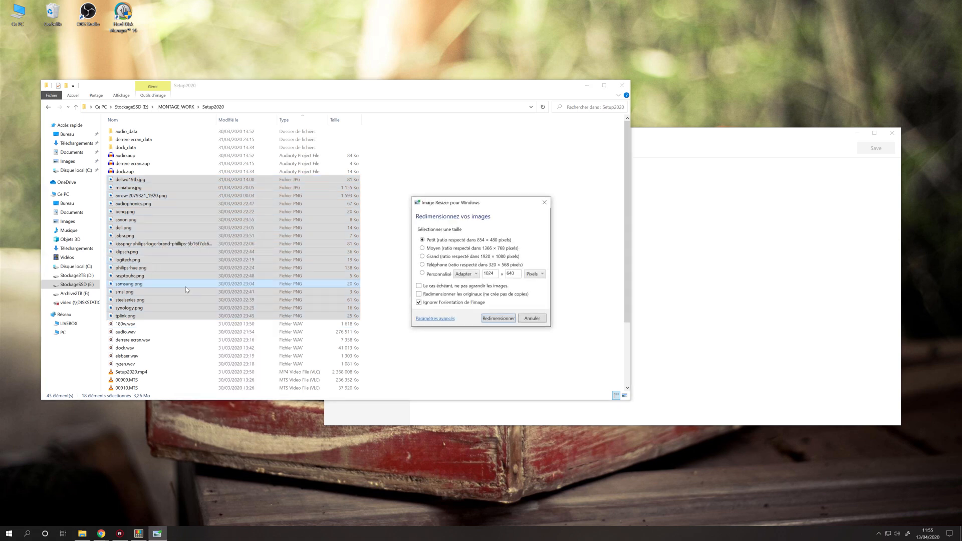
pyautogui.press('Escape')
# Step: Add 180w.wav to the selected images and resize the batch as copies with the Téléphone size (320 × 568 pixels)
pyautogui.keyDown('ctrl'); pyautogui.click(141, 323); pyautogui.keyUp('ctrl')
pyautogui.rightClick(142, 323)
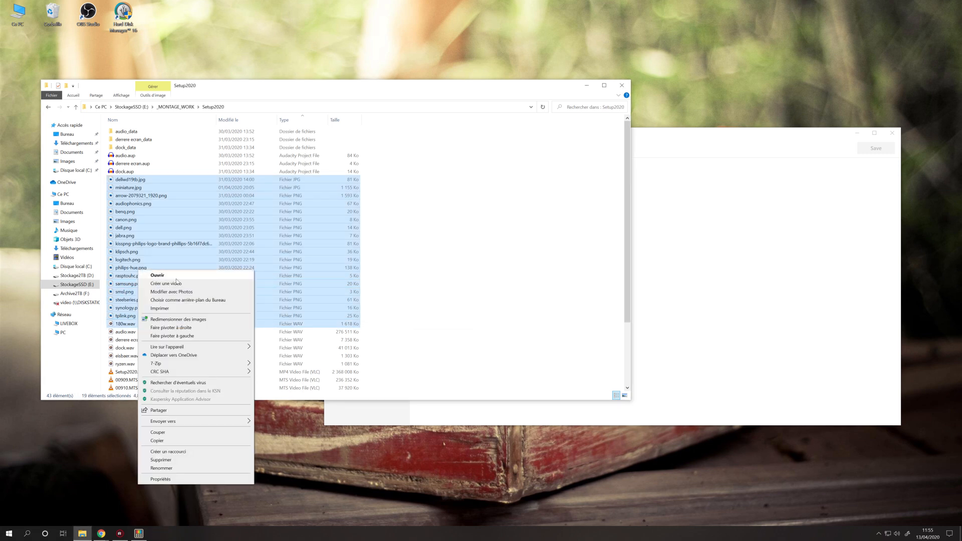
pyautogui.click(187, 320)
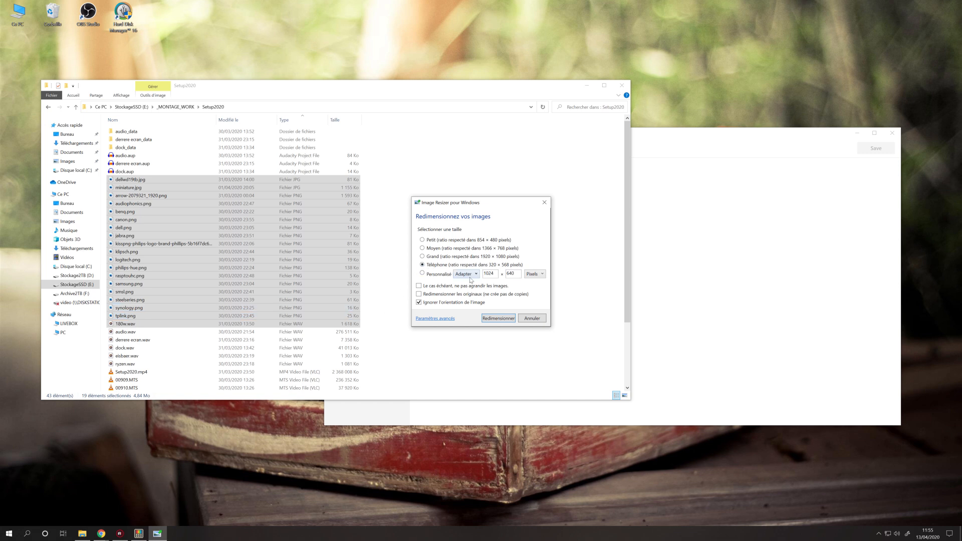
pyautogui.click(497, 318)
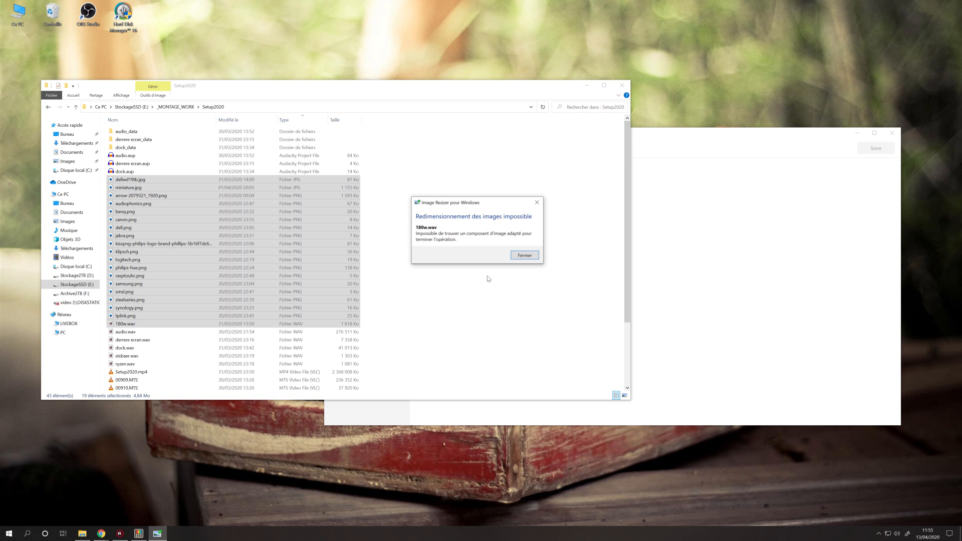
pyautogui.click(517, 256)
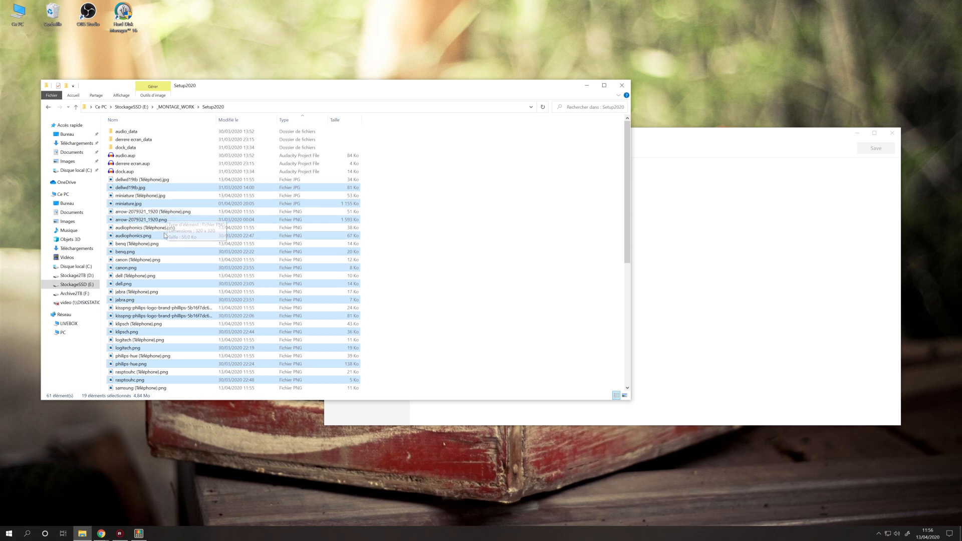
# Step: Compare the file size of arrow-2079321_1920 (Téléphone).png with that of the original arrow-2079321_1920.png
pyautogui.click(170, 213)
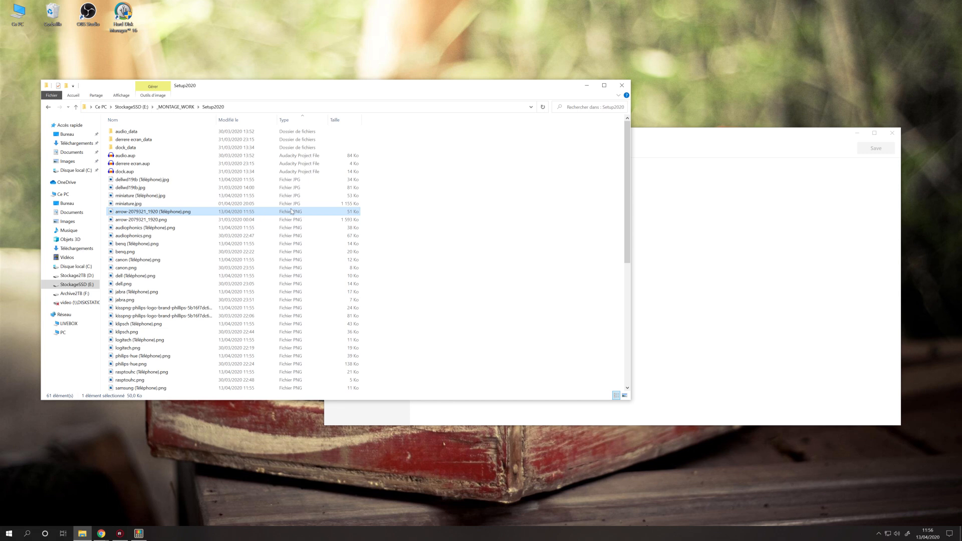
pyautogui.click(157, 221)
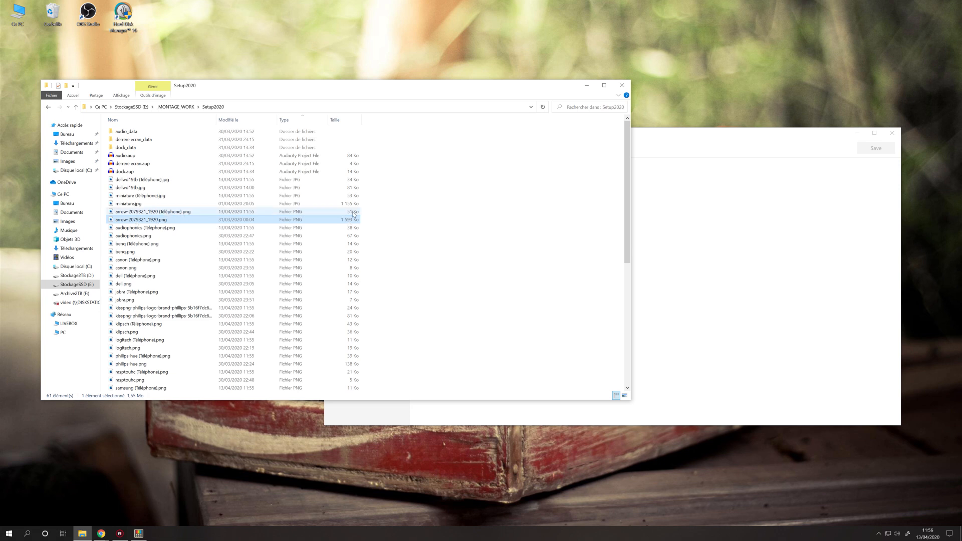
pyautogui.click(173, 213)
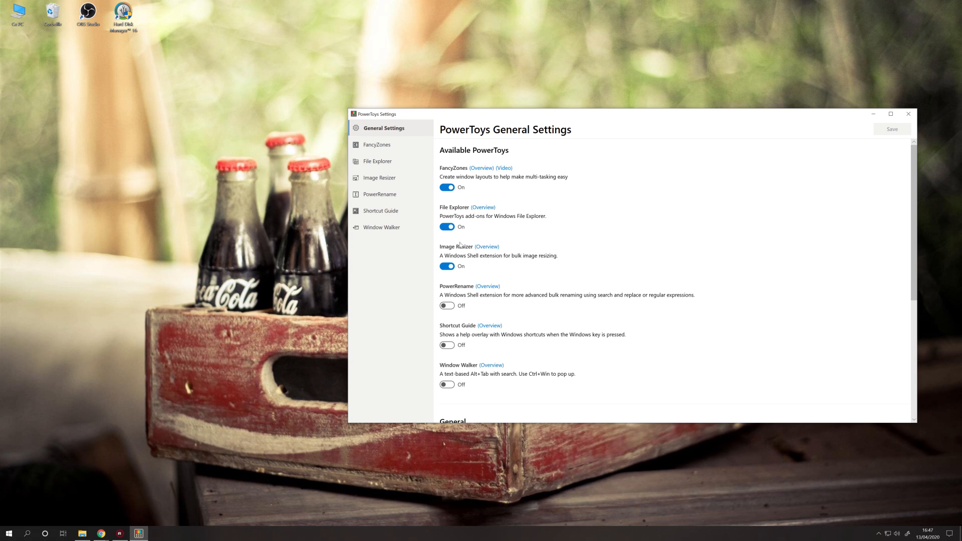
# Step: Turn on PowerRename in the PowerToys general settings, save, and open the PowerRename settings page
pyautogui.click(446, 306)
pyautogui.click(892, 129)
pyautogui.click(387, 199)
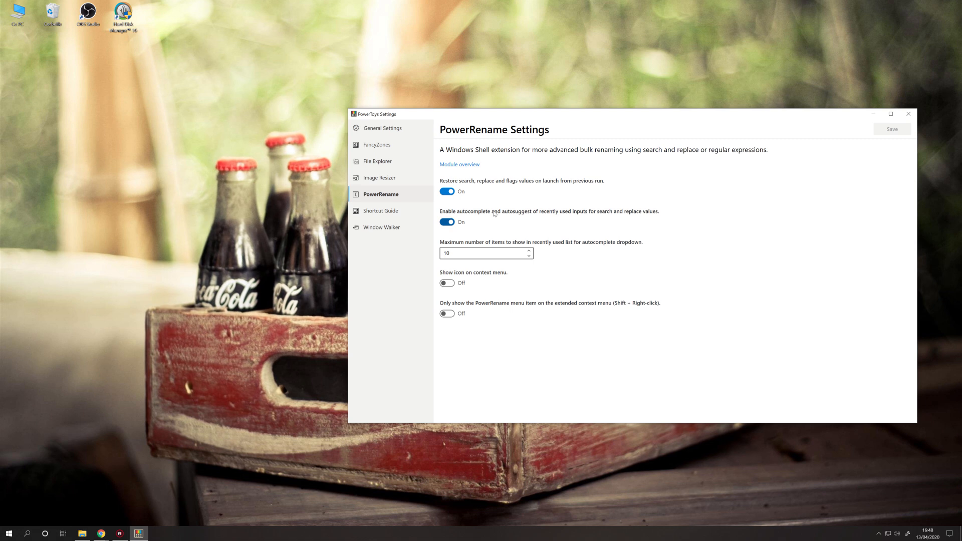
# Step: Turn on the PowerRename icon for the context menu, keep the extended-context-menu-only option off, and save the settings
pyautogui.click(455, 284)
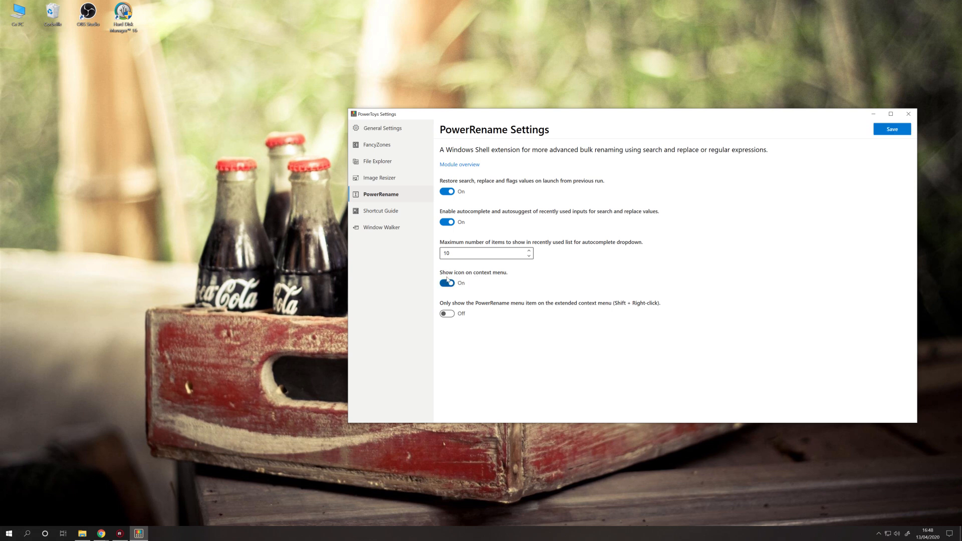
pyautogui.click(446, 313)
pyautogui.click(447, 316)
pyautogui.click(895, 131)
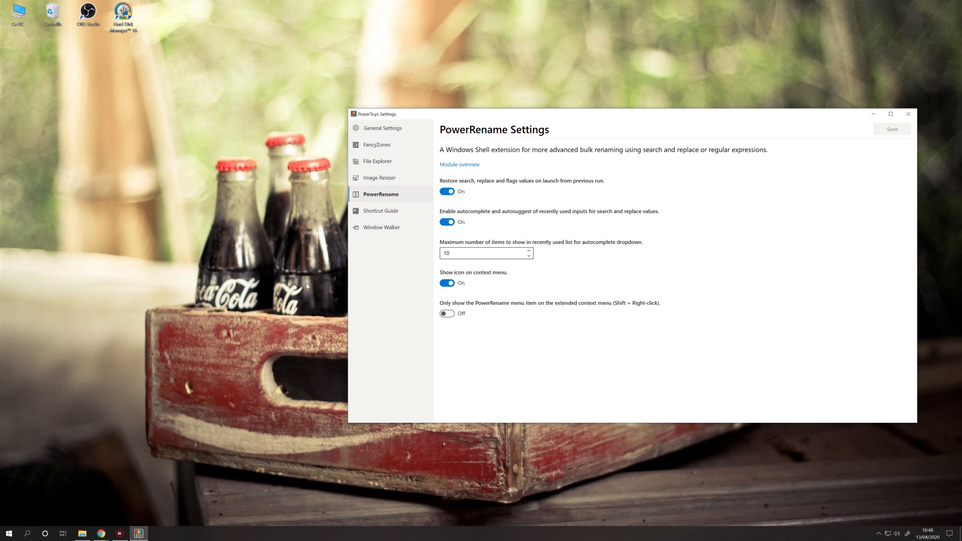
# Step: Switch to the Setup2020 folder in File Explorer and select the (Téléphone) images from arrow-2079321_1920 to logitech, skipping the kisspng one
pyautogui.click(84, 535)
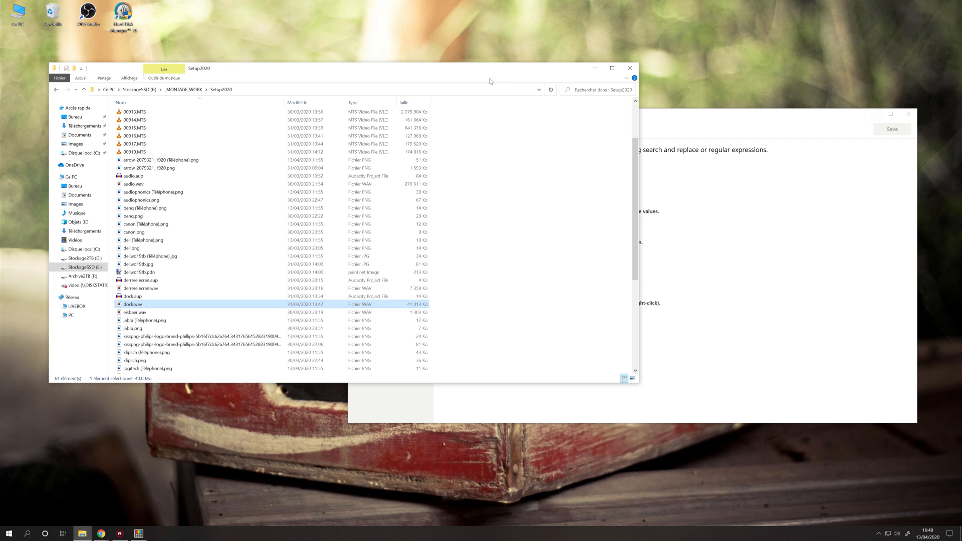
pyautogui.click(209, 160)
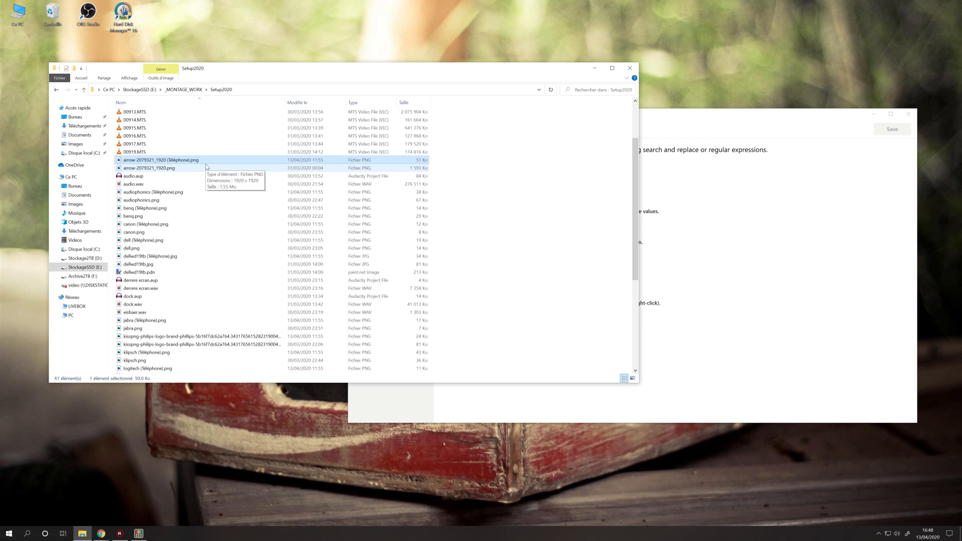
pyautogui.keyDown('ctrl'); pyautogui.click(177, 192); pyautogui.keyUp('ctrl')
pyautogui.keyDown('ctrl'); pyautogui.click(170, 208); pyautogui.keyUp('ctrl')
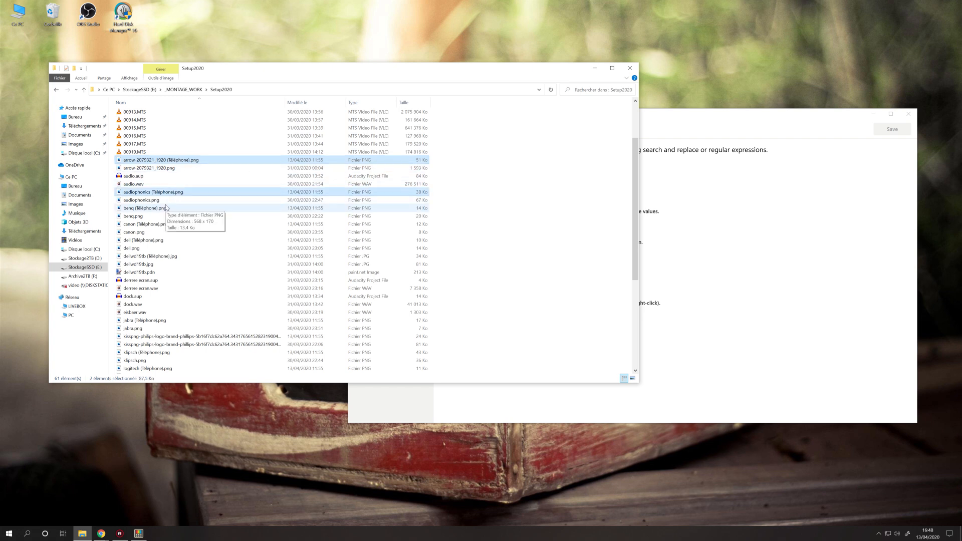
pyautogui.keyDown('ctrl'); pyautogui.click(163, 225); pyautogui.keyUp('ctrl')
pyautogui.keyDown('ctrl'); pyautogui.click(165, 241); pyautogui.keyUp('ctrl')
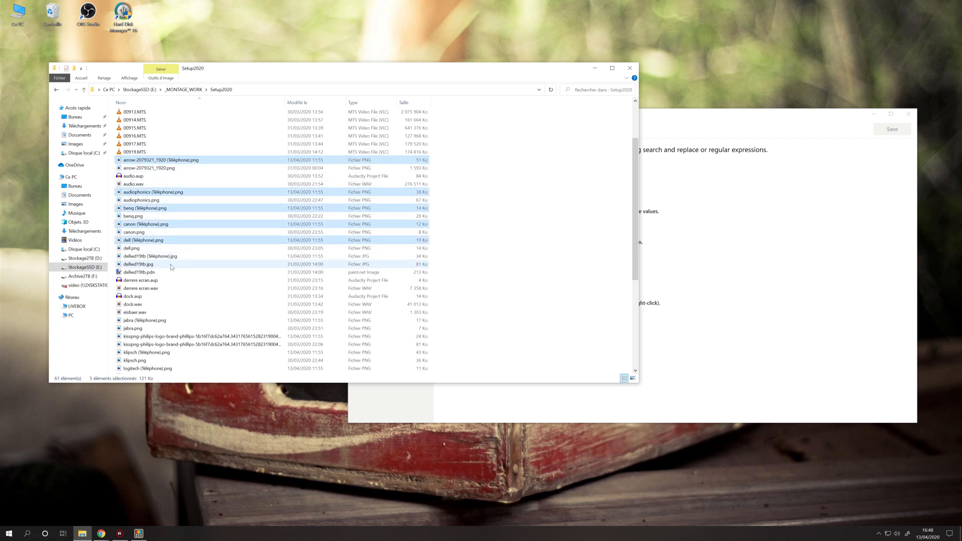
pyautogui.keyDown('ctrl'); pyautogui.click(161, 256); pyautogui.keyUp('ctrl')
pyautogui.keyDown('ctrl'); pyautogui.click(196, 320); pyautogui.keyUp('ctrl')
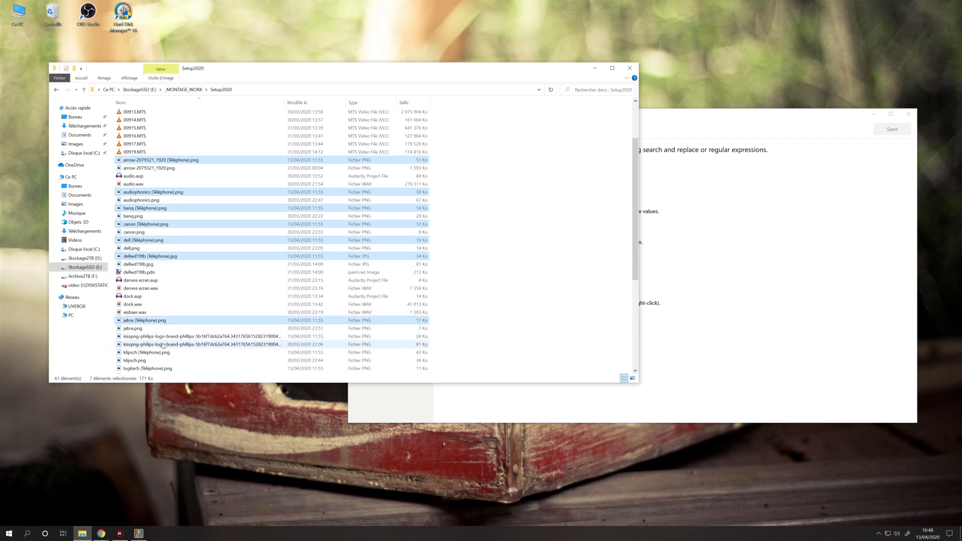
pyautogui.keyDown('ctrl'); pyautogui.click(164, 353); pyautogui.keyUp('ctrl')
pyautogui.keyDown('ctrl'); pyautogui.click(166, 368); pyautogui.keyUp('ctrl')
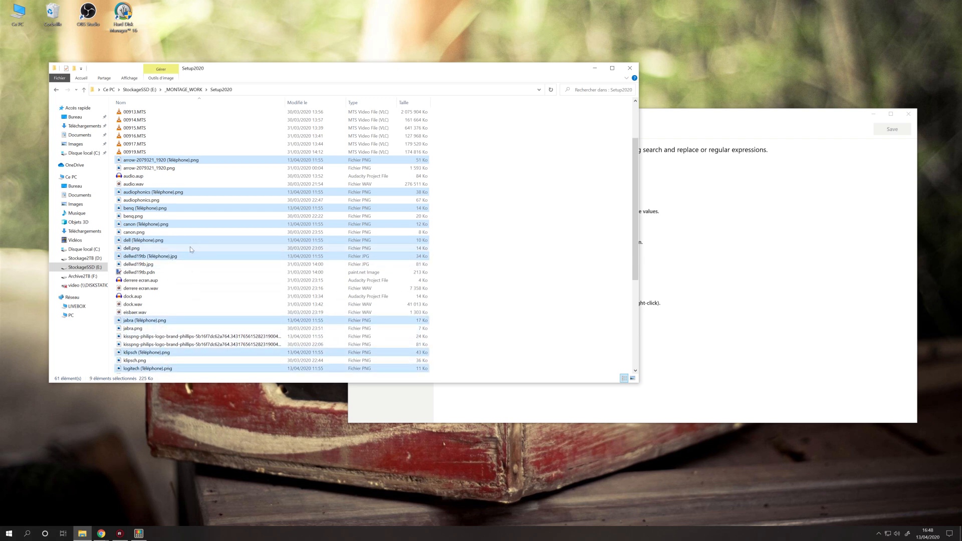
# Step: Batch-rename the selected images with PowerRename, replacing "(Téléphone)" and the space before it with "_petite_taille"
pyautogui.rightClick(198, 160)
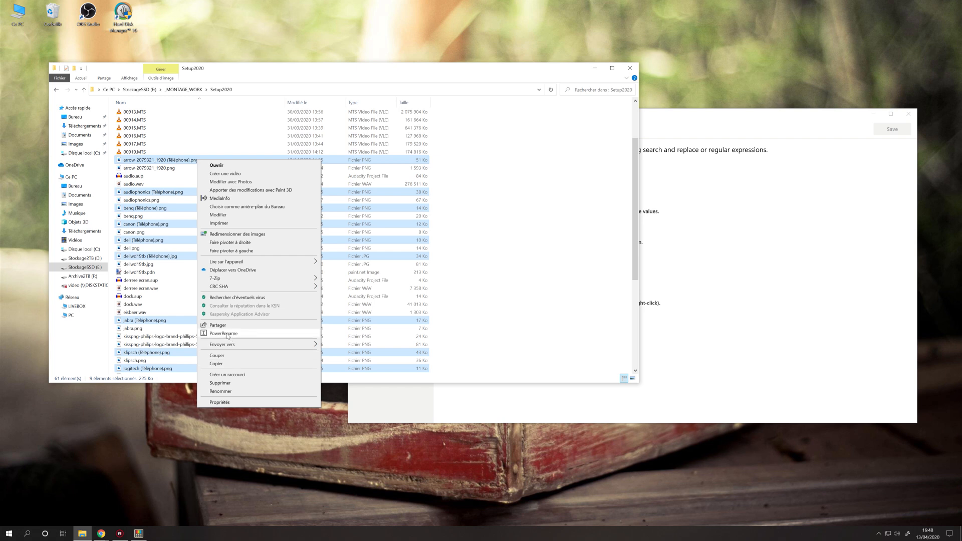
pyautogui.click(230, 335)
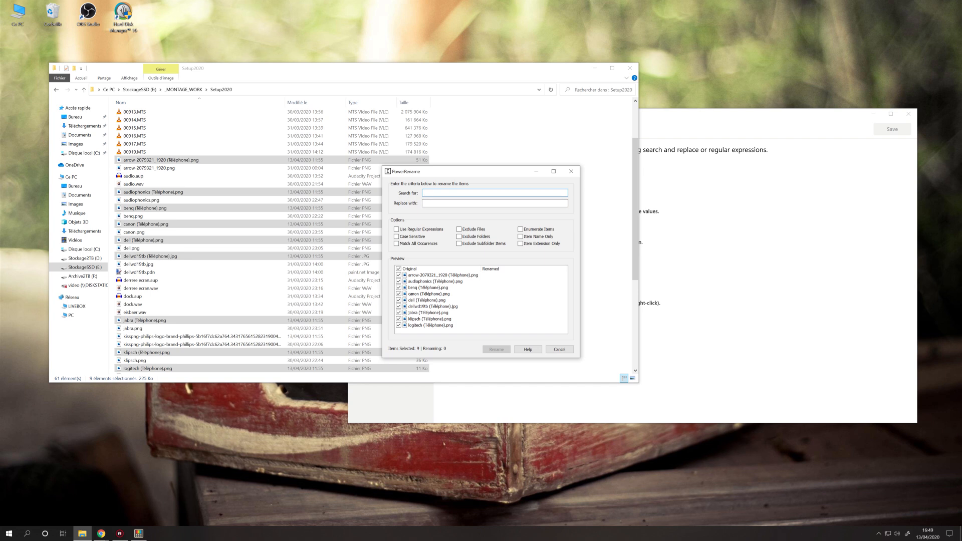
pyautogui.write('(Télép')
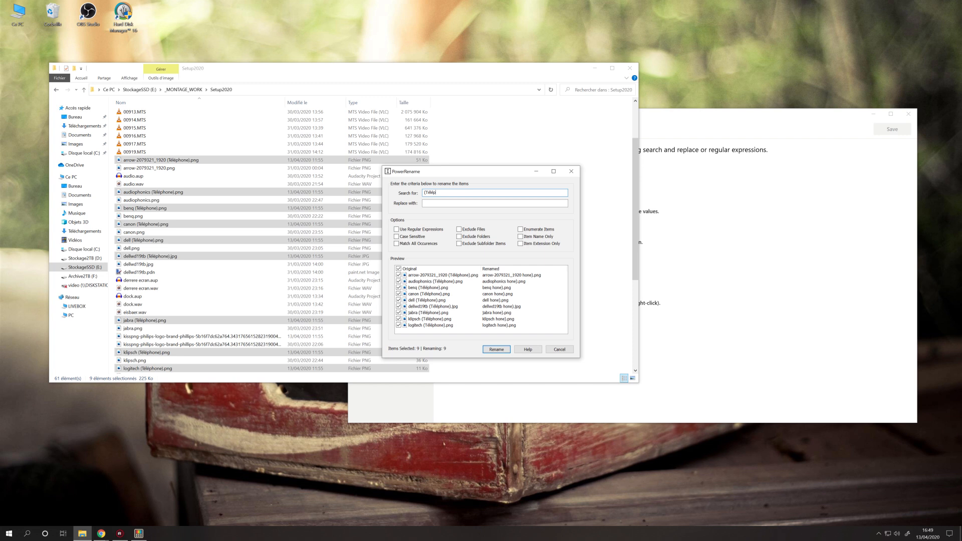
pyautogui.write('hone)')
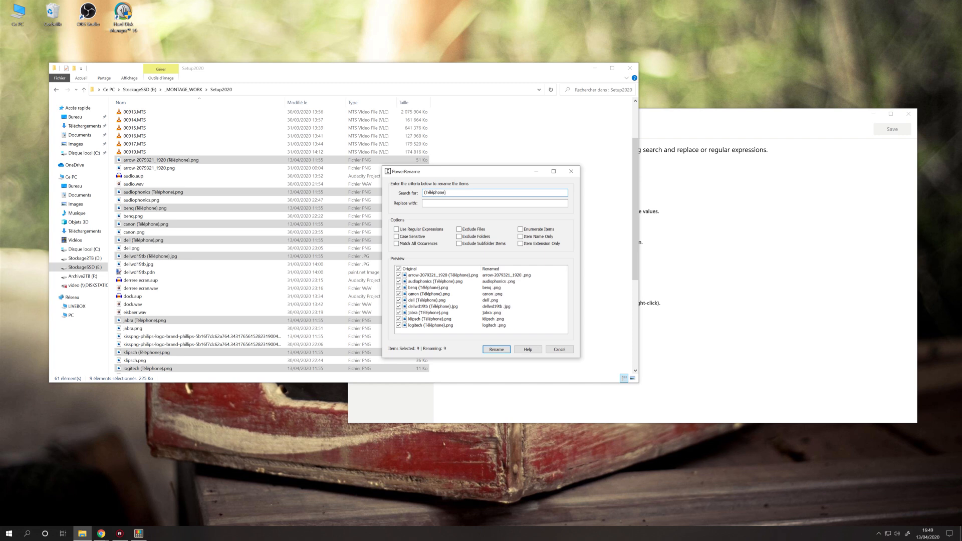
pyautogui.press('Tab')
pyautogui.write('_petite_taille')
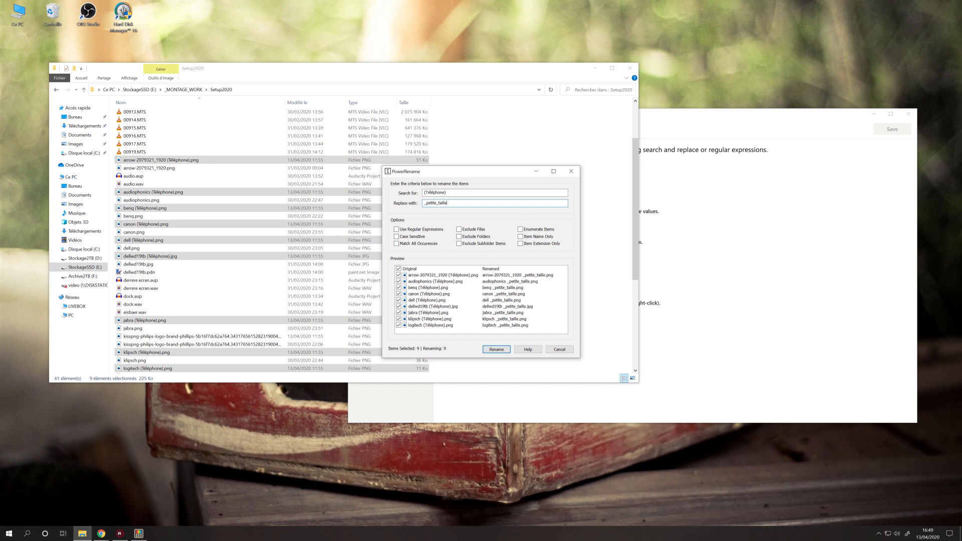
pyautogui.click(424, 192)
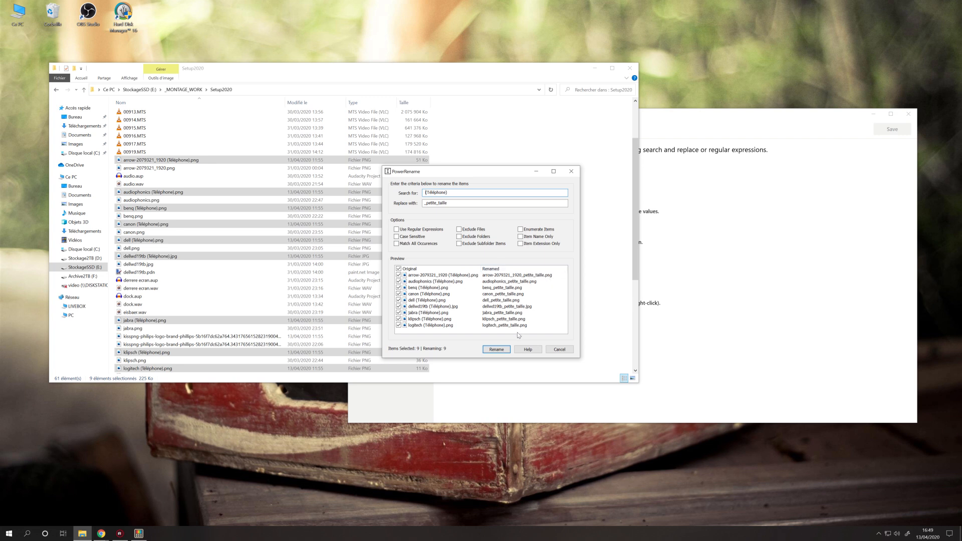
pyautogui.click(497, 350)
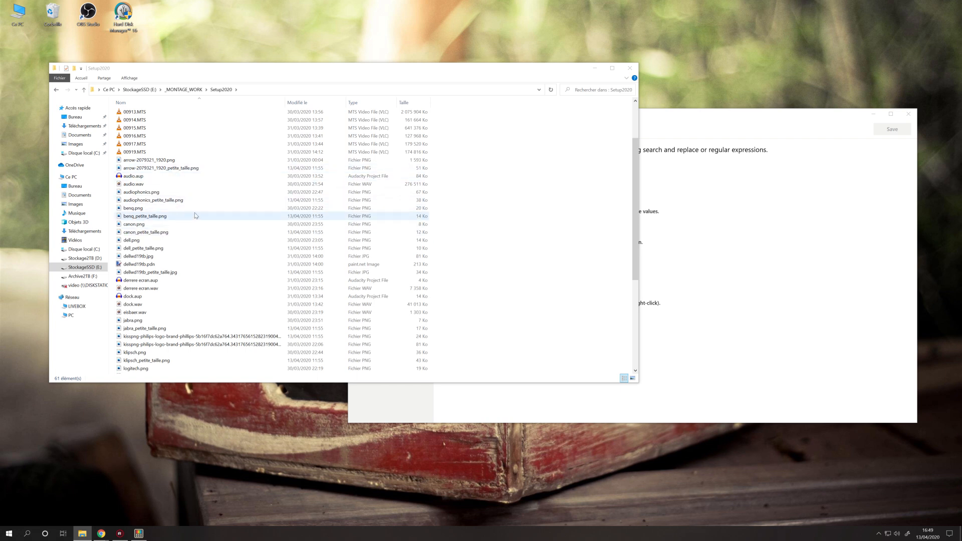
# Step: Select the videos 00909.MTS to 00919.MTS, open them in PowerRename and clear the previous search text
pyautogui.scroll(2, 195, 215)
pyautogui.click(143, 130)
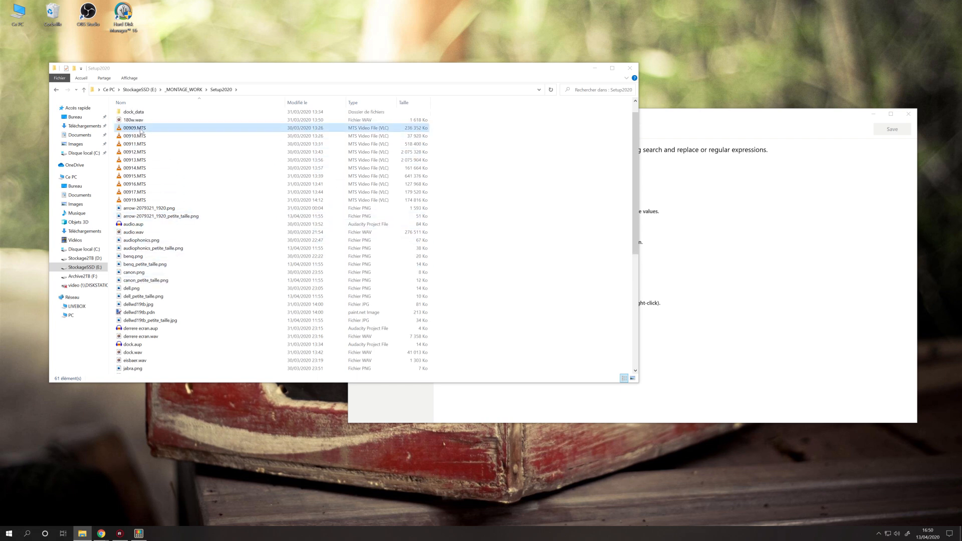
pyautogui.keyDown('shift'); pyautogui.click(142, 199); pyautogui.keyUp('shift')
pyautogui.rightClick(142, 198)
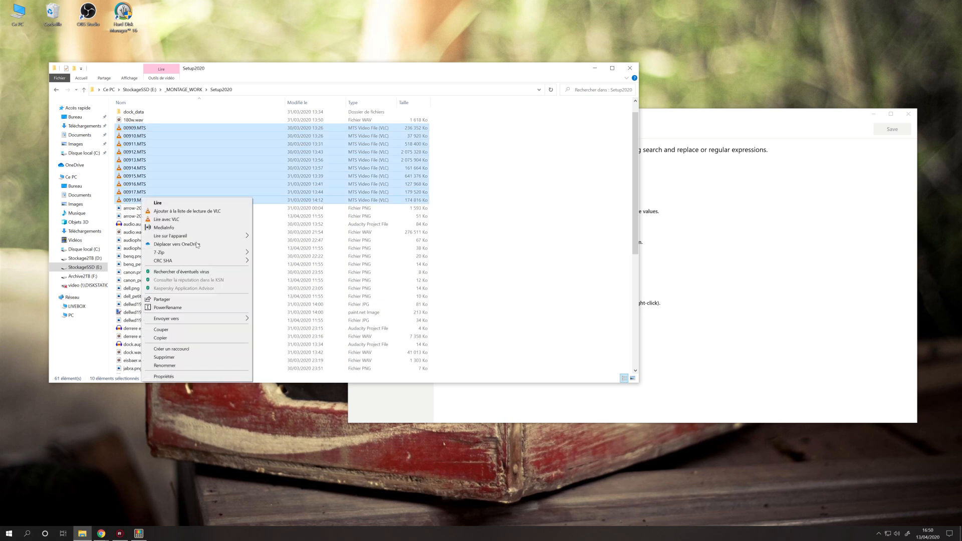
pyautogui.click(212, 308)
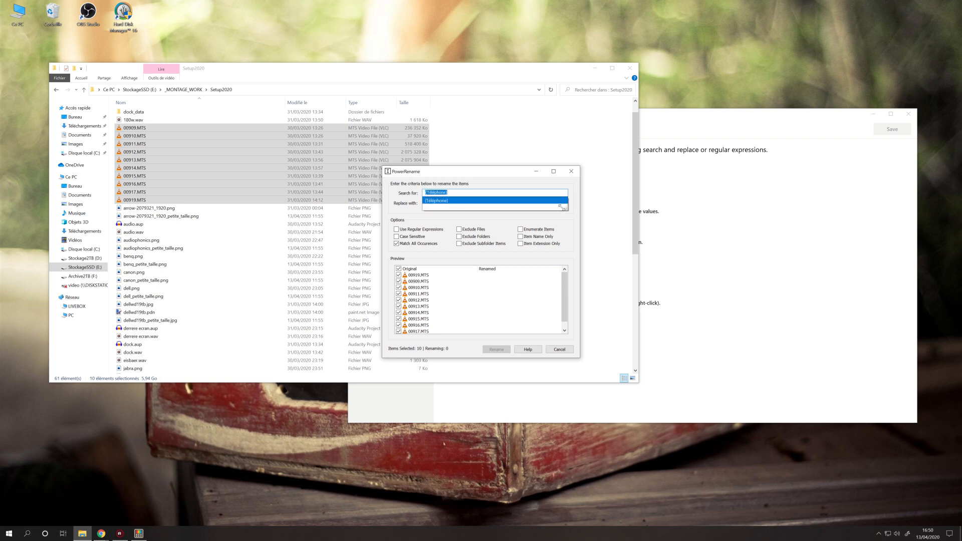
pyautogui.moveTo(561, 207); pyautogui.dragTo(563, 247)
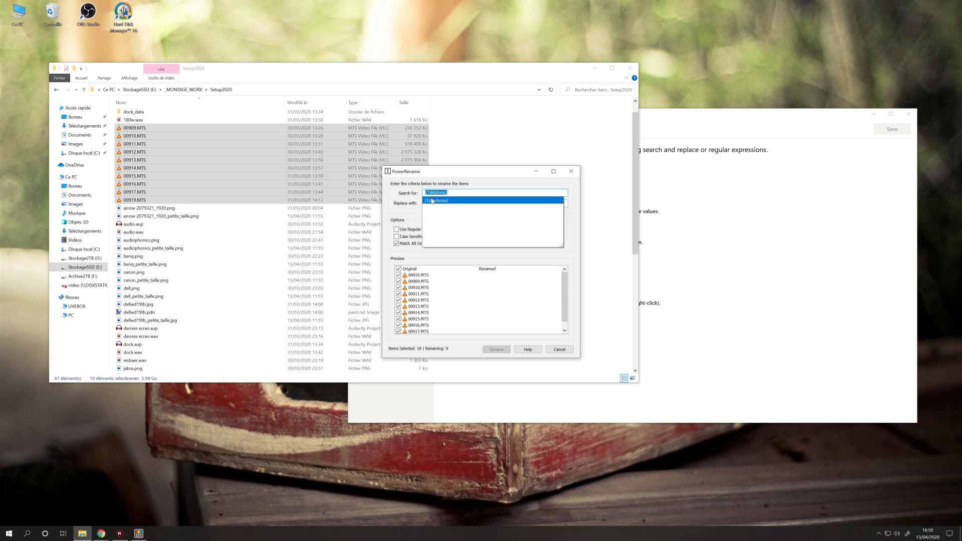
pyautogui.moveTo(450, 193); pyautogui.dragTo(350, 193)
pyautogui.press('BackSpace')
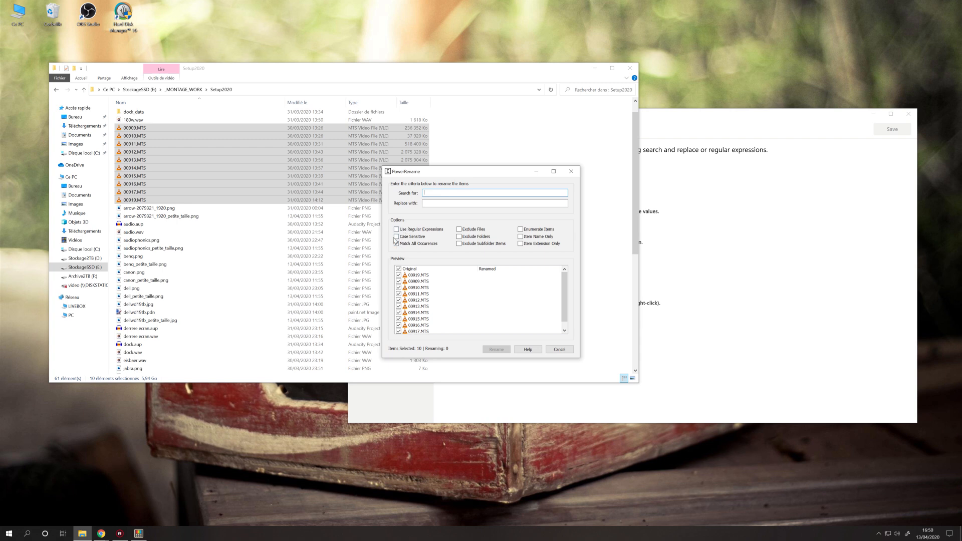
# Step: Turn on regular expressions, keep case sensitivity off, and set the search pattern to (.*).MTS
pyautogui.click(396, 237)
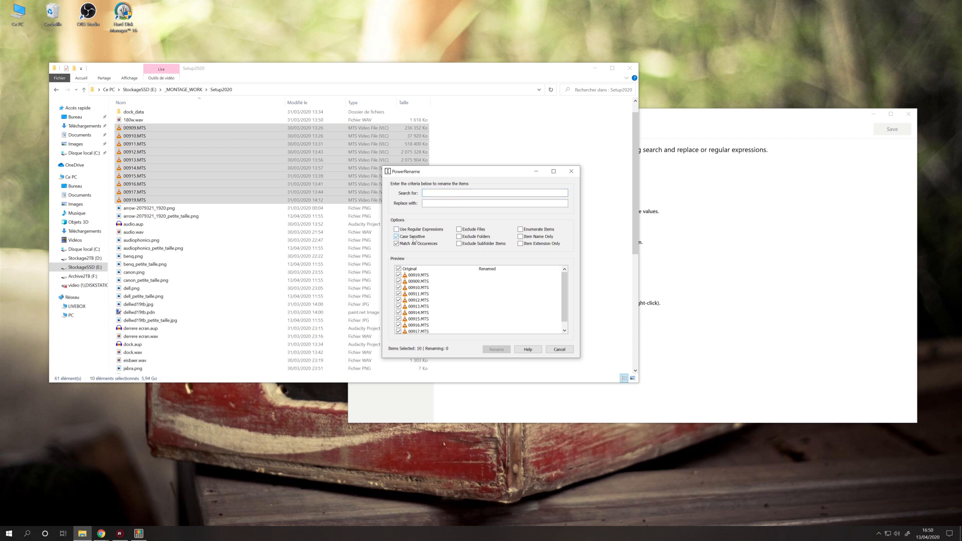
pyautogui.click(396, 236)
pyautogui.click(423, 193)
pyautogui.click(424, 193)
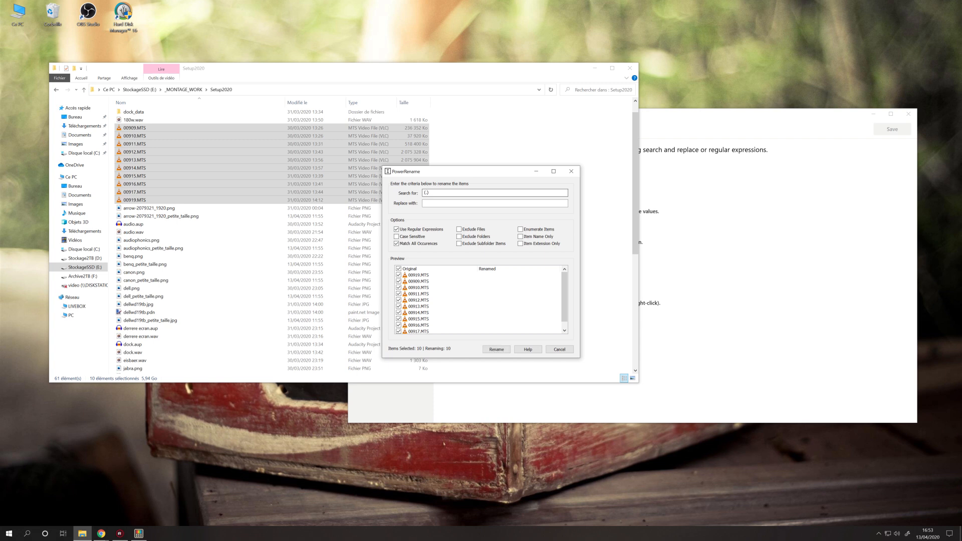
pyautogui.write('(.*).PTS')
pyautogui.press('BackSpace')
pyautogui.write('MTS')
# Step: Set the replacement text for the MTS videos to Vacances_été.MTS
pyautogui.hotkey('shift', 'Left')
pyautogui.hotkey('shift', 'Left')
pyautogui.hotkey('shift', 'Left')
pyautogui.click(434, 202)
pyautogui.write('.MTS')
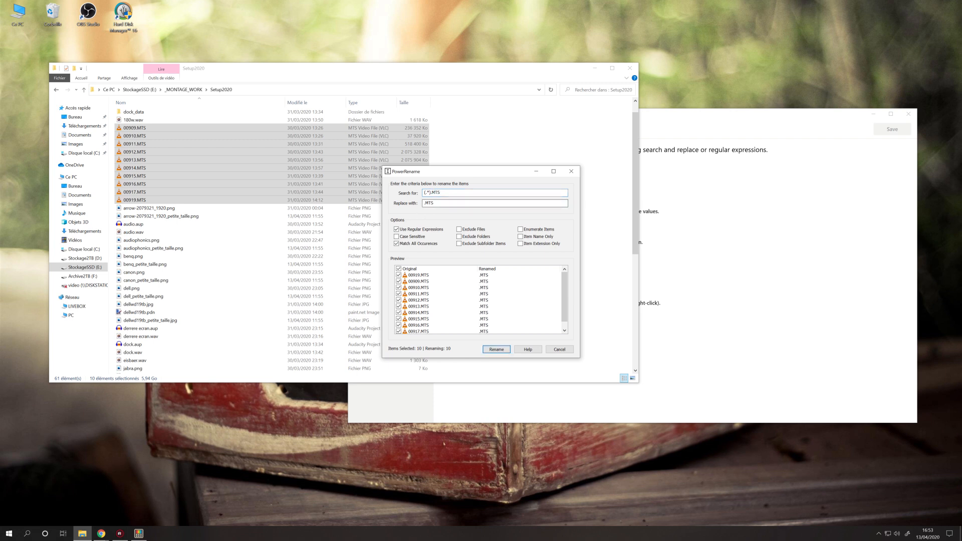
pyautogui.write('Vacances_été')
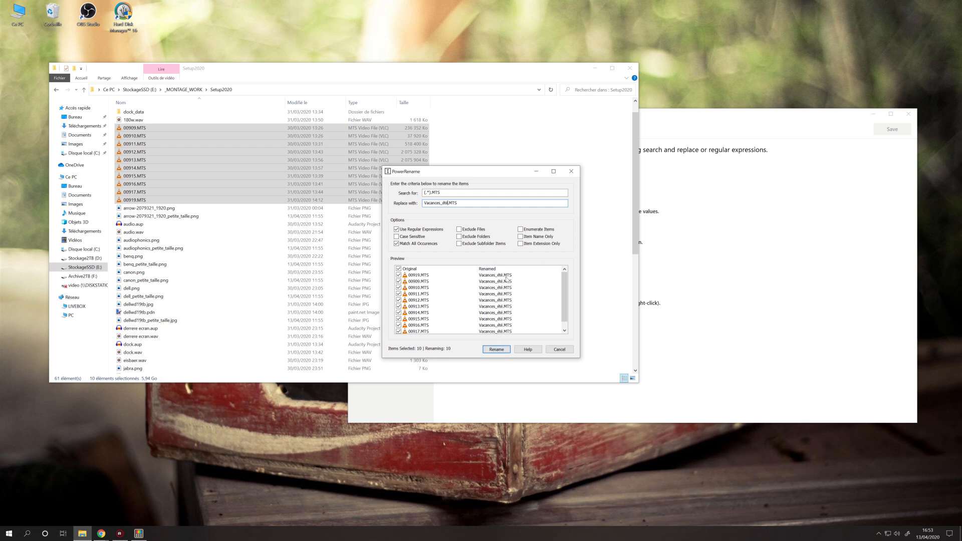
# Step: Try numbering the renamed videos with the Enumerate Items option
pyautogui.click(529, 230)
pyautogui.scroll(-1, 506, 319)
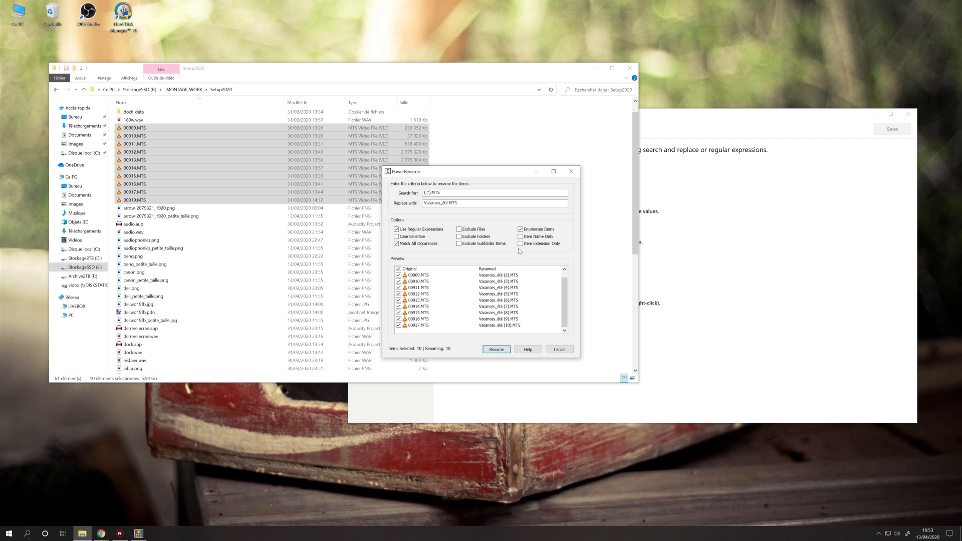
pyautogui.click(520, 229)
# Step: Insert _$1 after Vacances_été in the replacement text to keep each original number, and add _Vidéo
pyautogui.click(446, 203)
pyautogui.write('_')
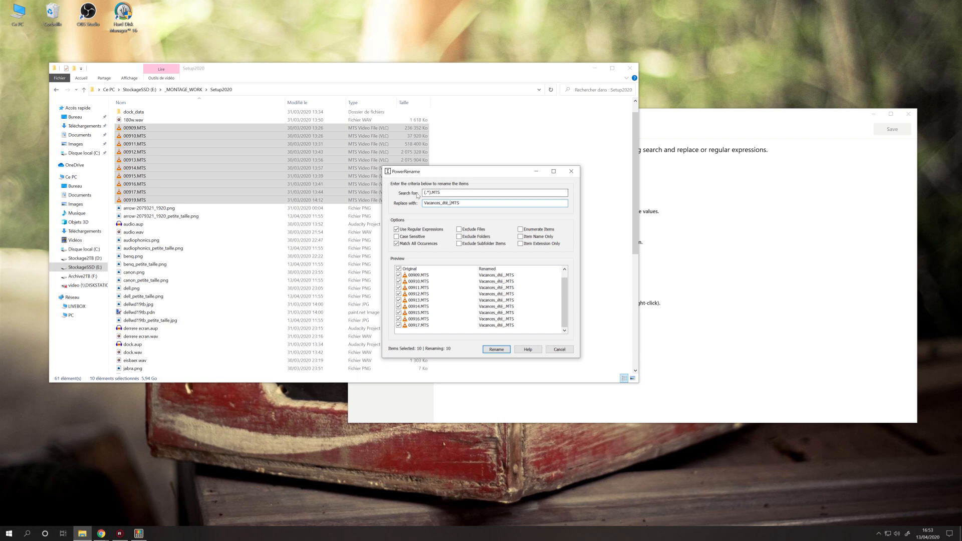
pyautogui.write('$1')
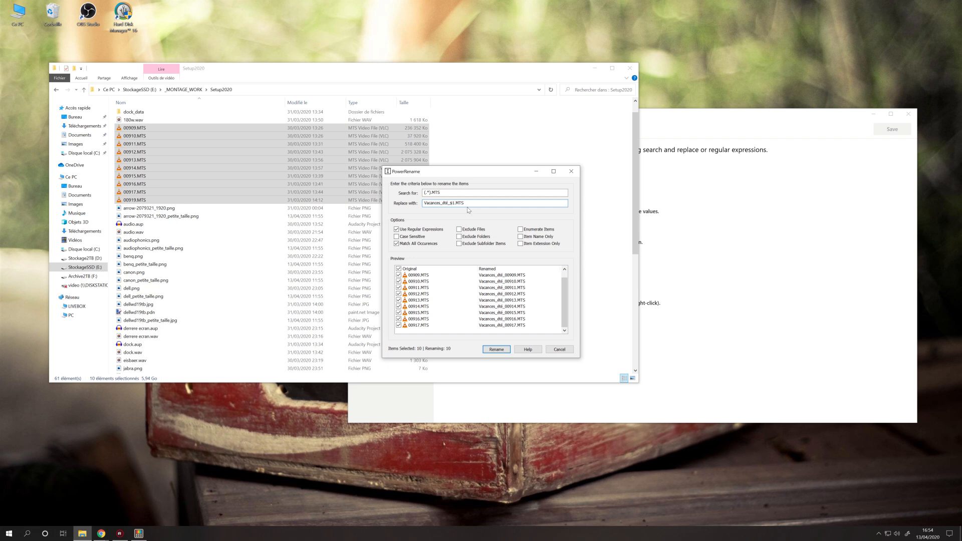
pyautogui.write('_Vidéo')
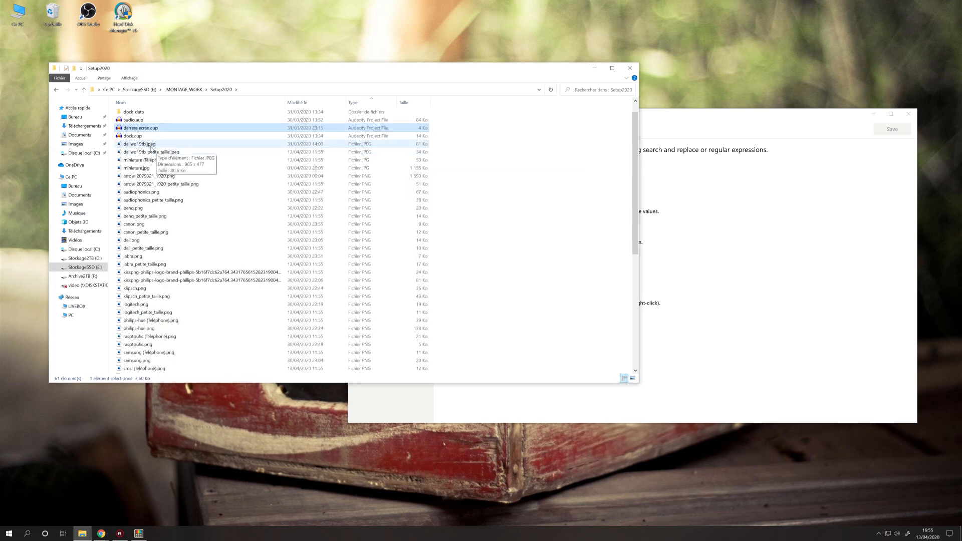
# Step: Select the two dellwd19tb .jpeg images and the two miniature .jpg images, and open them in PowerRename
pyautogui.keyDown('ctrl'); pyautogui.click(150, 152); pyautogui.keyUp('ctrl')
pyautogui.keyDown('ctrl'); pyautogui.click(183, 161); pyautogui.keyUp('ctrl')
pyautogui.keyDown('ctrl'); pyautogui.click(186, 168); pyautogui.keyUp('ctrl')
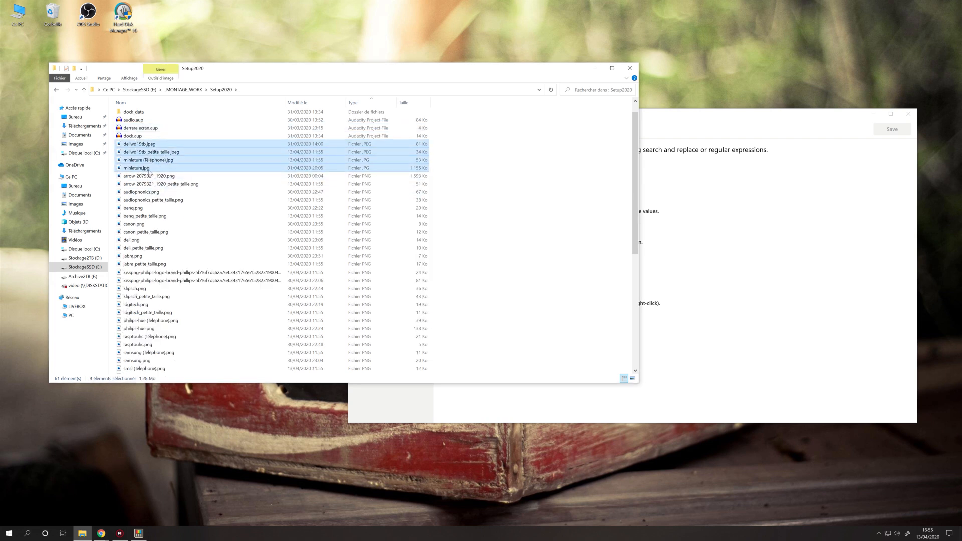
pyautogui.rightClick(147, 169)
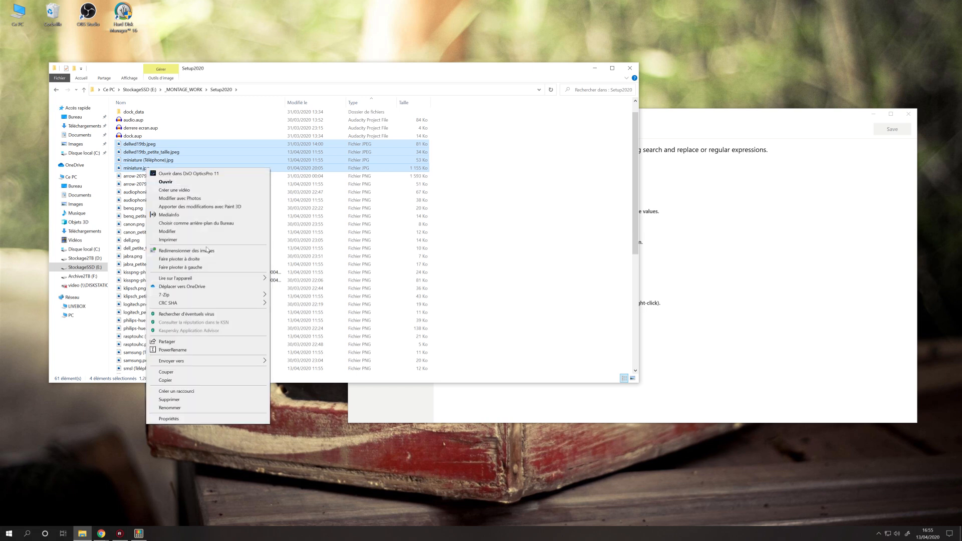
pyautogui.click(211, 351)
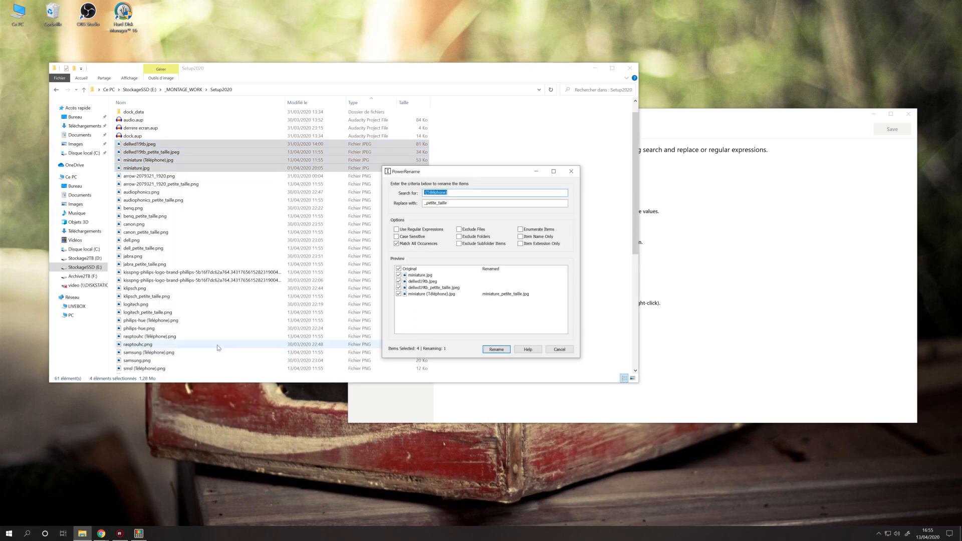
# Step: Clear the previous criteria and batch-rename the selected images, replacing .jpeg with .jpg
pyautogui.click(446, 203)
pyautogui.press('BackSpace')
pyautogui.moveTo(450, 203); pyautogui.dragTo(395, 192)
pyautogui.press('BackSpace')
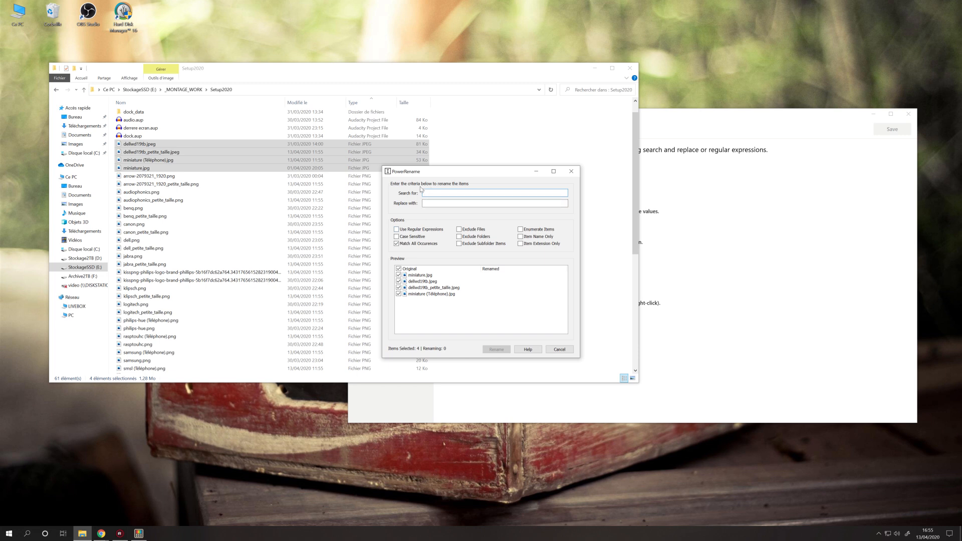
pyautogui.write('.jpe')
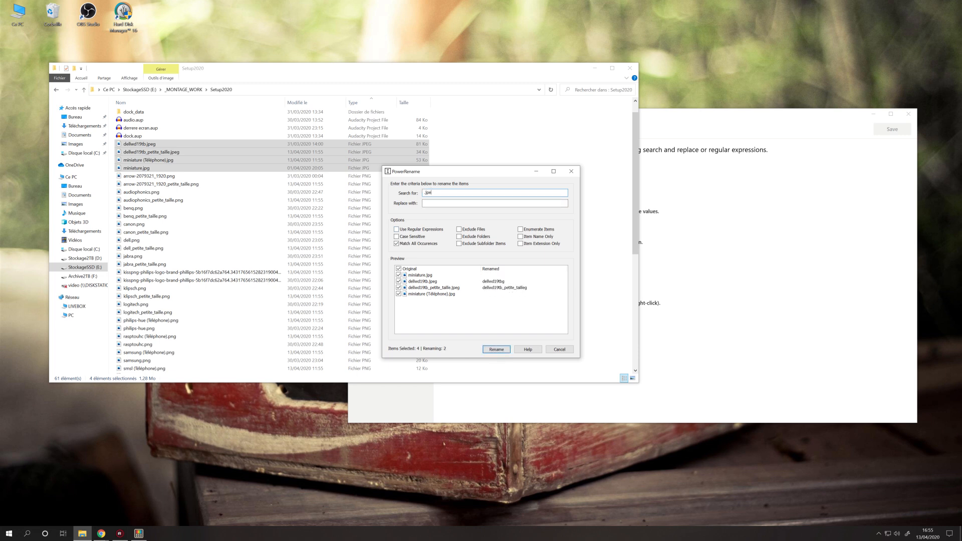
pyautogui.write('.jpg')
pyautogui.click(503, 348)
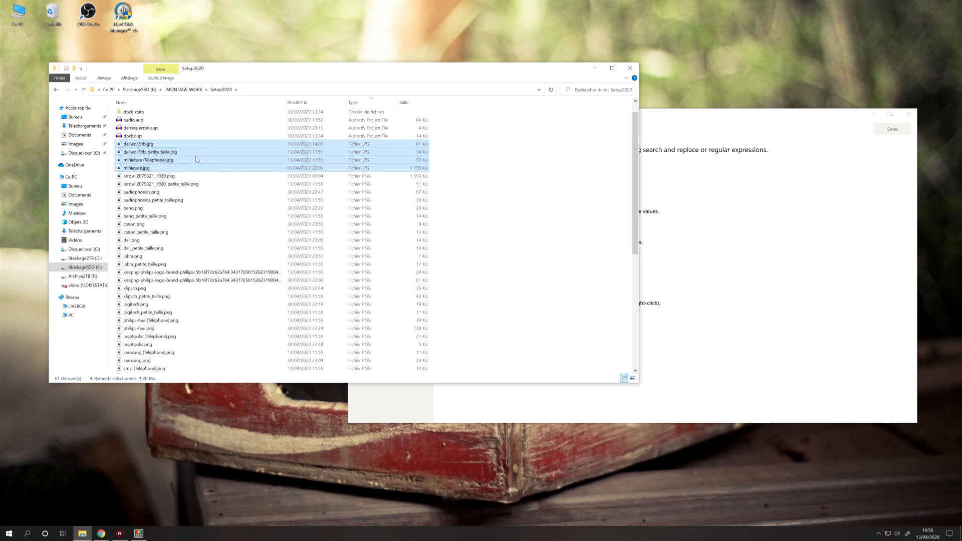
# Step: Open PowerRename again for the same four images, clear the search text and open the tool's online help
pyautogui.rightClick(175, 157)
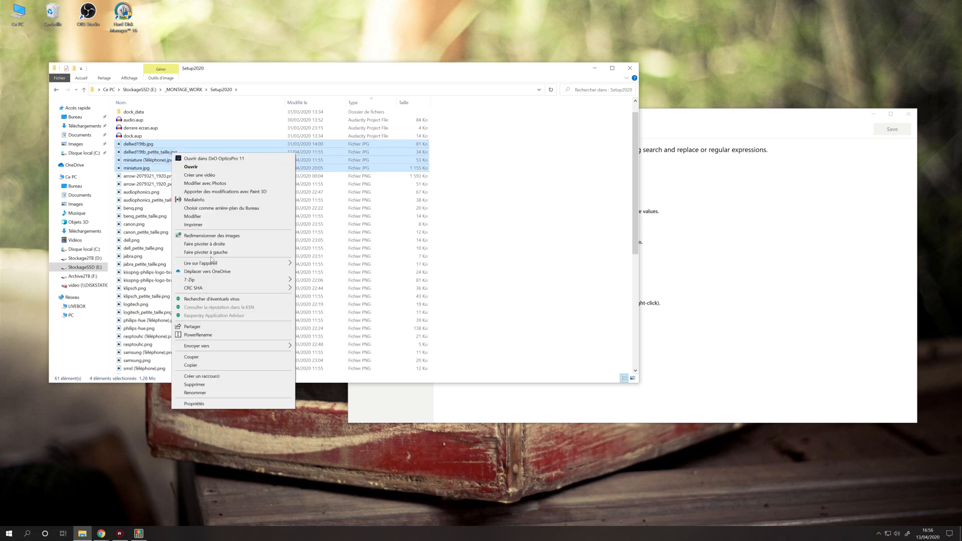
pyautogui.click(210, 336)
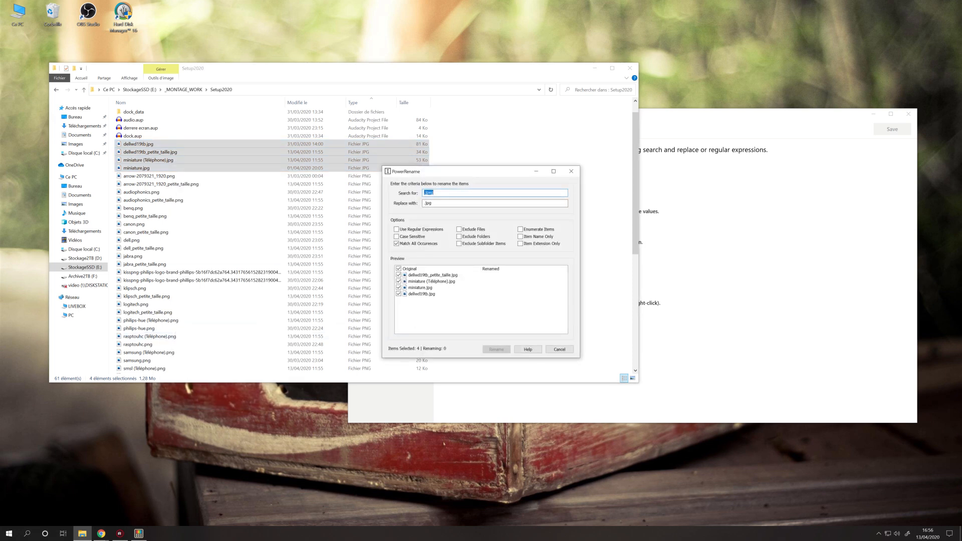
pyautogui.click(441, 193)
pyautogui.press('BackSpace')
pyautogui.press('BackSpace')
pyautogui.press('BackSpace')
pyautogui.press('BackSpace')
pyautogui.press('BackSpace')
pyautogui.click(527, 349)
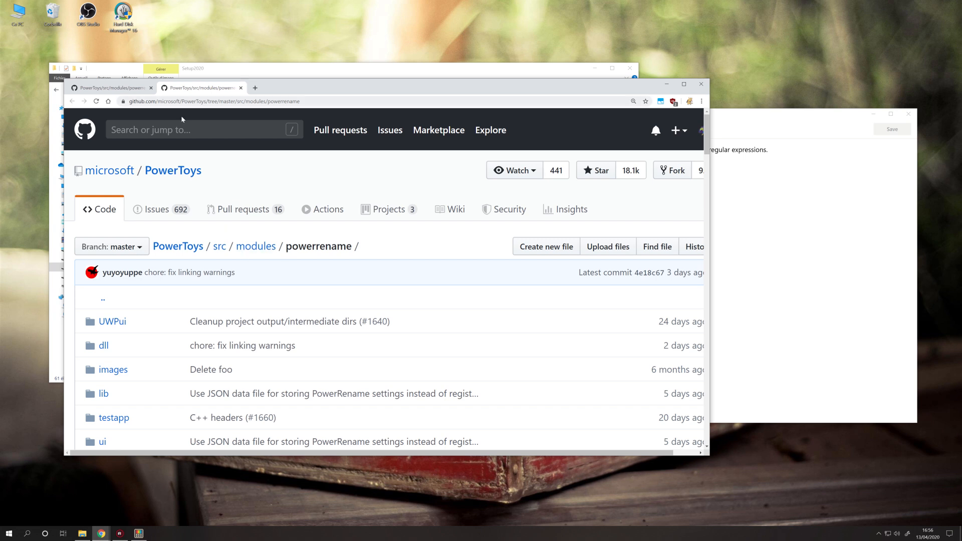
# Step: Examine the PowerRename documentation on GitHub, from the input fields and options to the regular expression examples
pyautogui.scroll(-20, 223, 210)
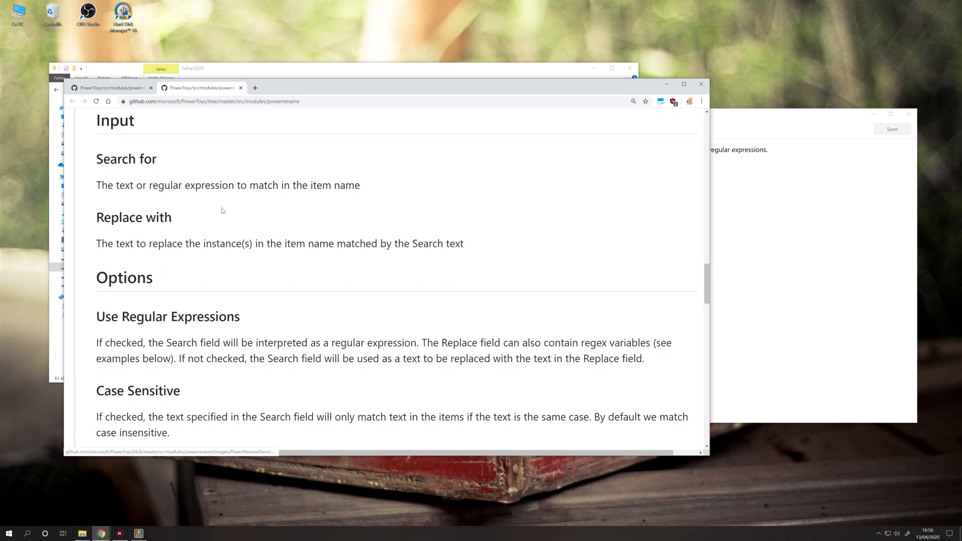
pyautogui.scroll(6, 222, 210)
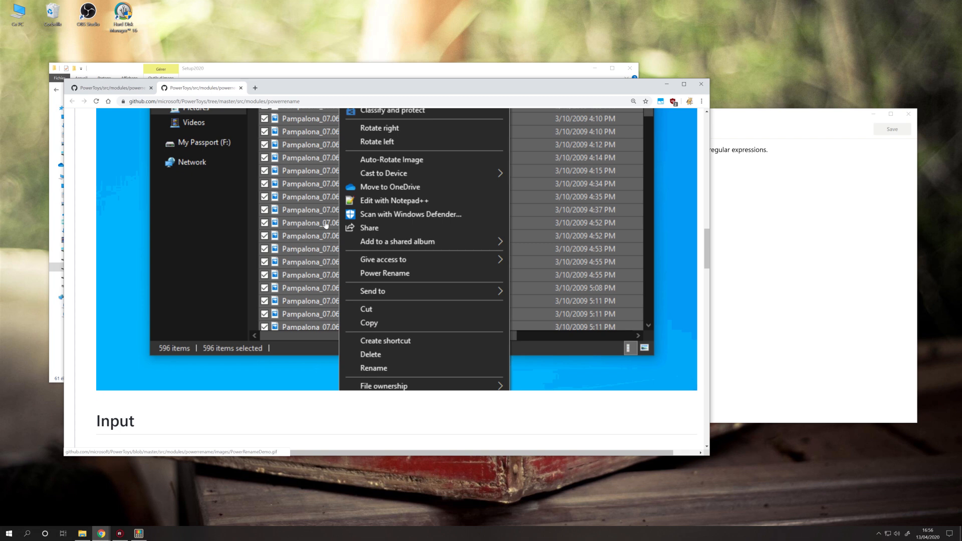
pyautogui.scroll(-14, 325, 225)
pyautogui.scroll(-3, 199, 251)
pyautogui.scroll(-2, 233, 219)
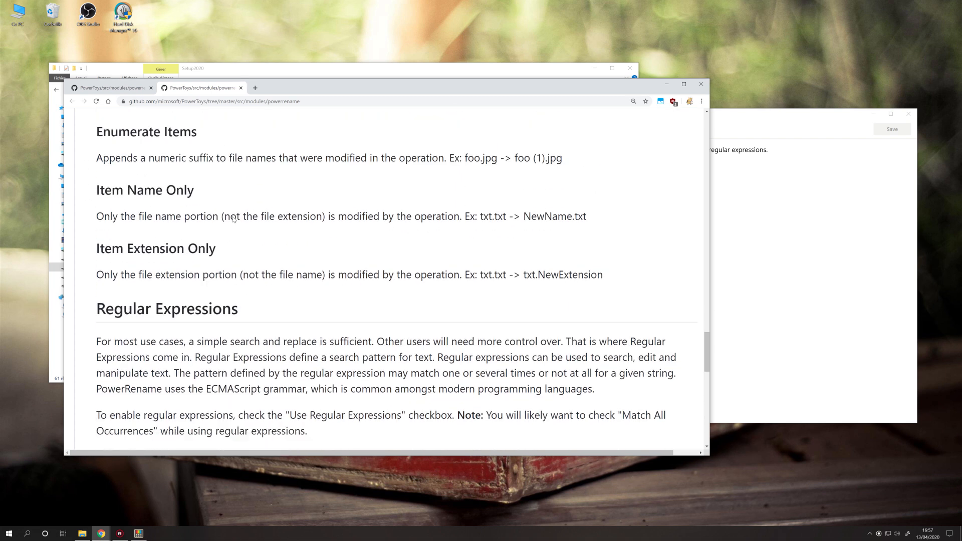
pyautogui.click(139, 532)
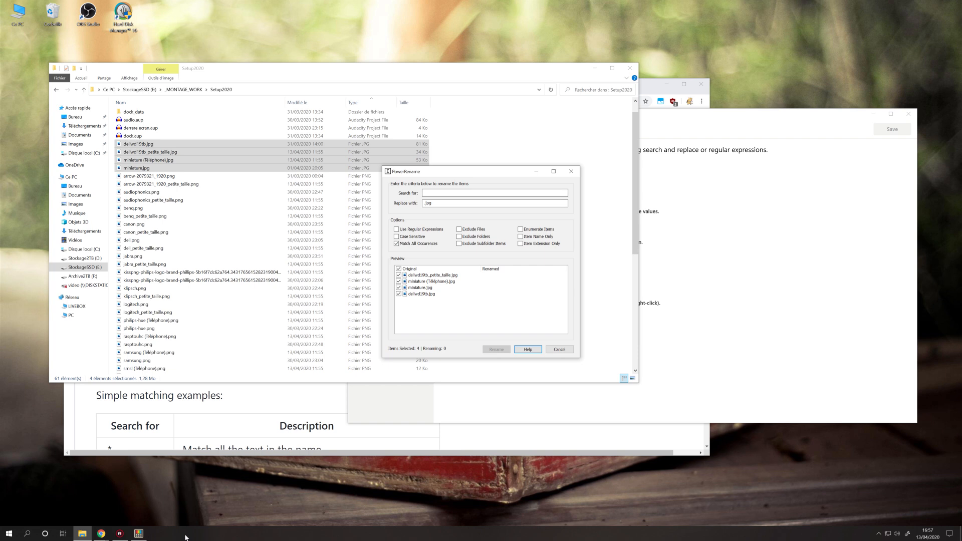
pyautogui.click(101, 534)
pyautogui.scroll(-2, 264, 306)
pyautogui.scroll(-2, 265, 309)
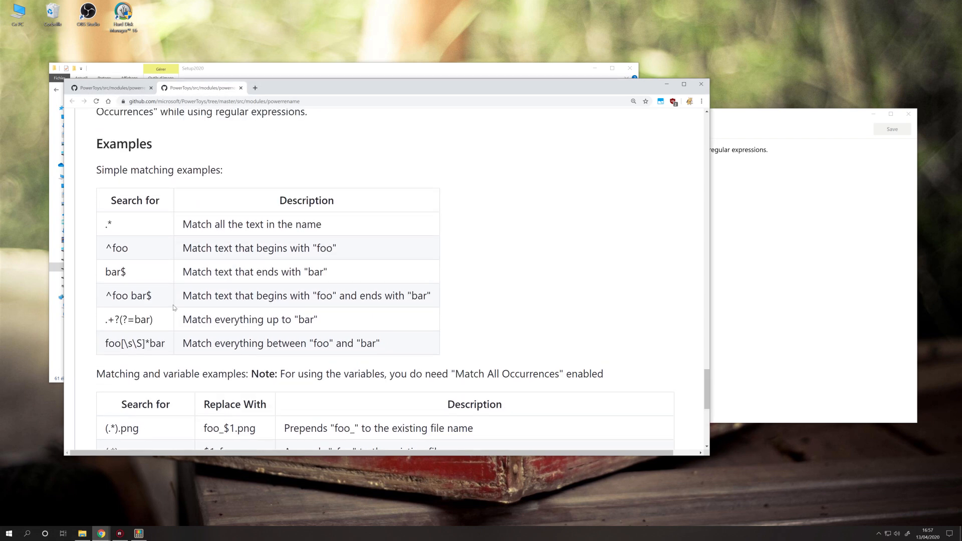
pyautogui.scroll(-3, 174, 308)
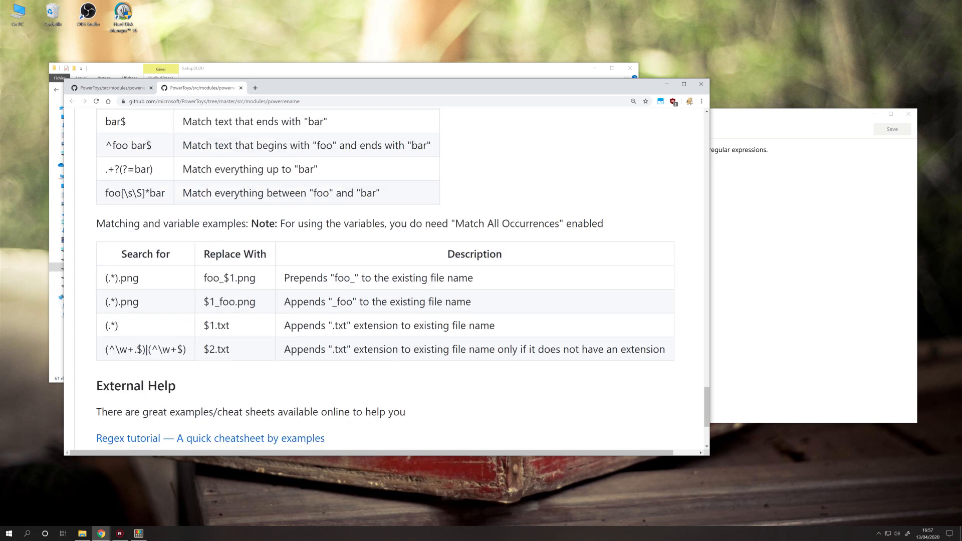
pyautogui.scroll(1, 386, 280)
pyautogui.scroll(-1, 386, 280)
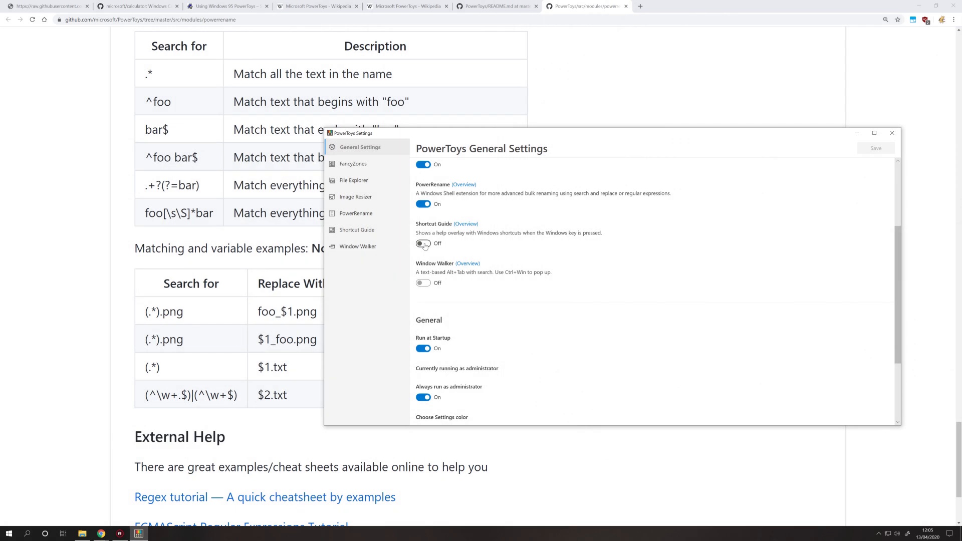
# Step: Turn on Shortcut Guide in the PowerToys general settings and save the change
pyautogui.click(424, 244)
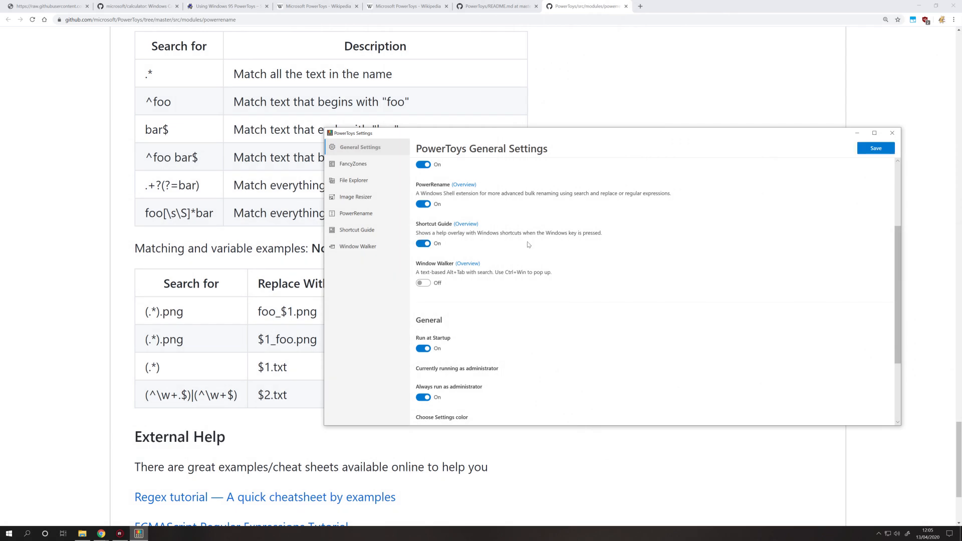
pyautogui.click(409, 267)
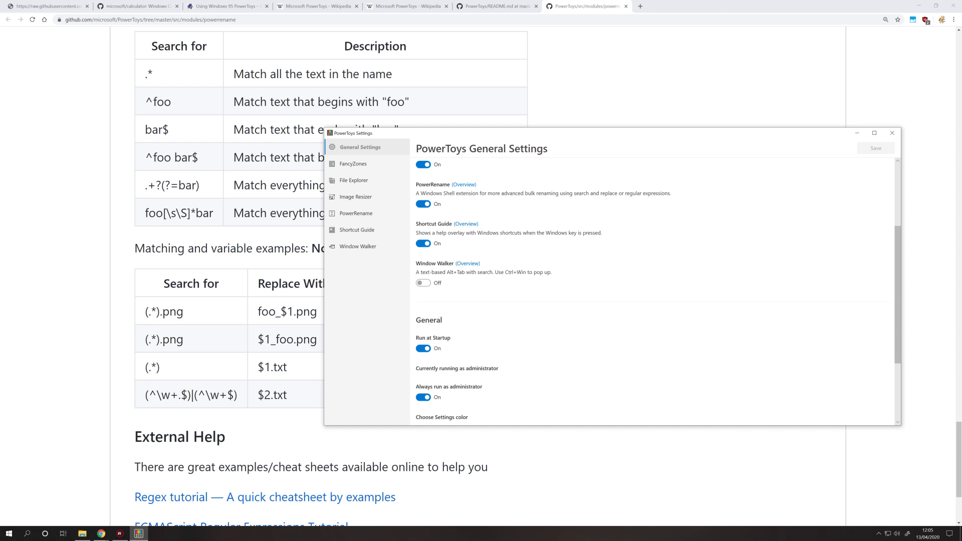
# Step: Display the Shortcut Guide overlay, close it, and open the Shortcut Guide settings page
pyautogui.press('super')
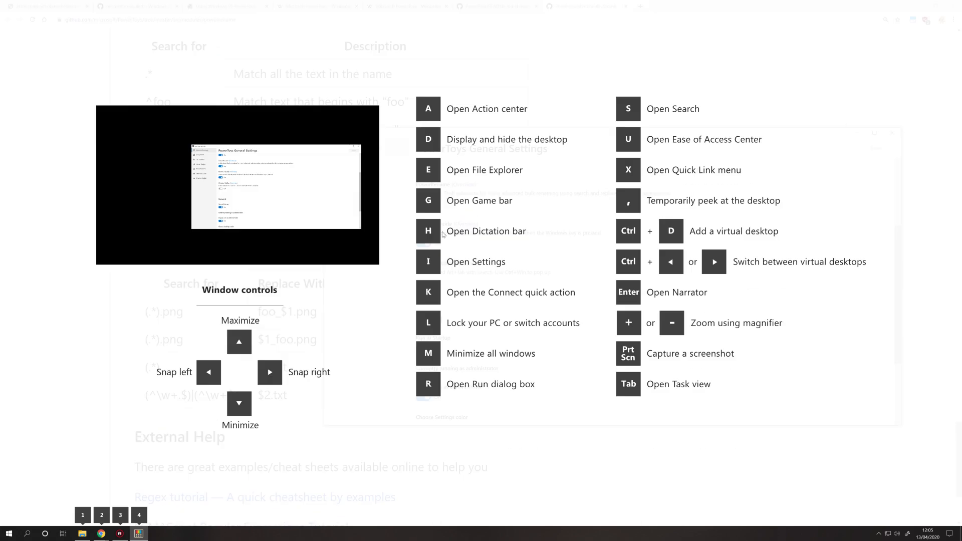
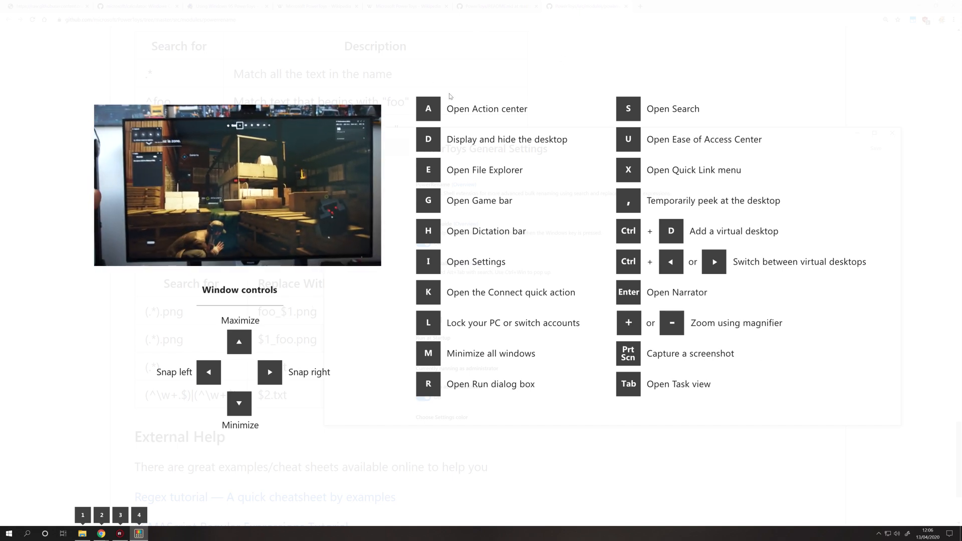
pyautogui.press('super')
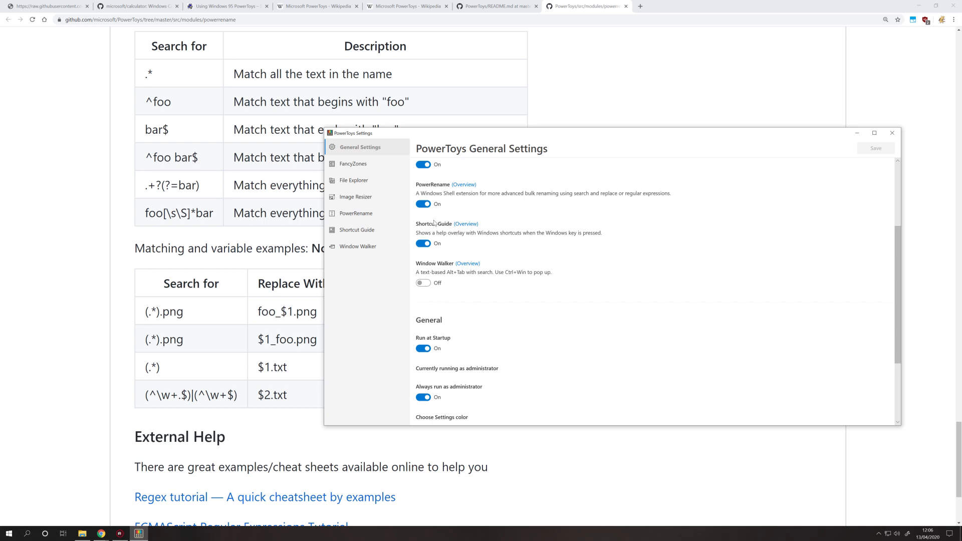
pyautogui.click(363, 230)
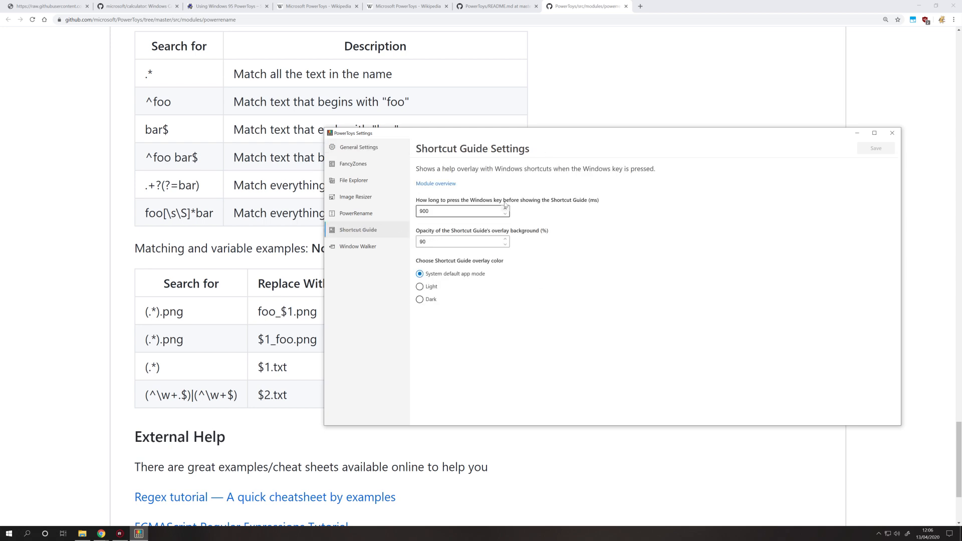
# Step: Set the Shortcut Guide overlay color to Dark, save the change and display the overlay
pyautogui.moveTo(433, 212); pyautogui.dragTo(407, 221)
pyautogui.click(427, 299)
pyautogui.click(875, 148)
pyautogui.press('super')
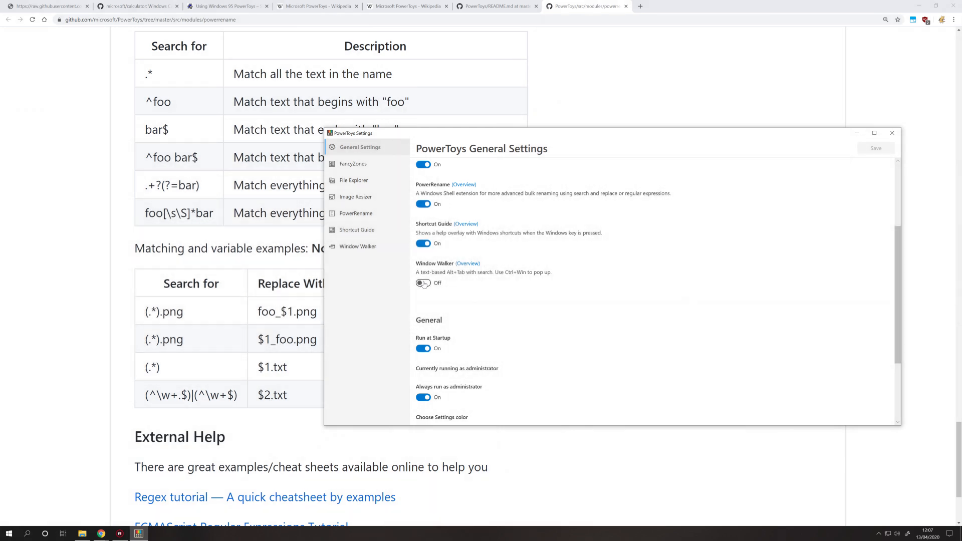
# Step: Turn on Window Walker in the general settings, save the change and open the Window Walker settings page
pyautogui.click(423, 283)
pyautogui.click(877, 150)
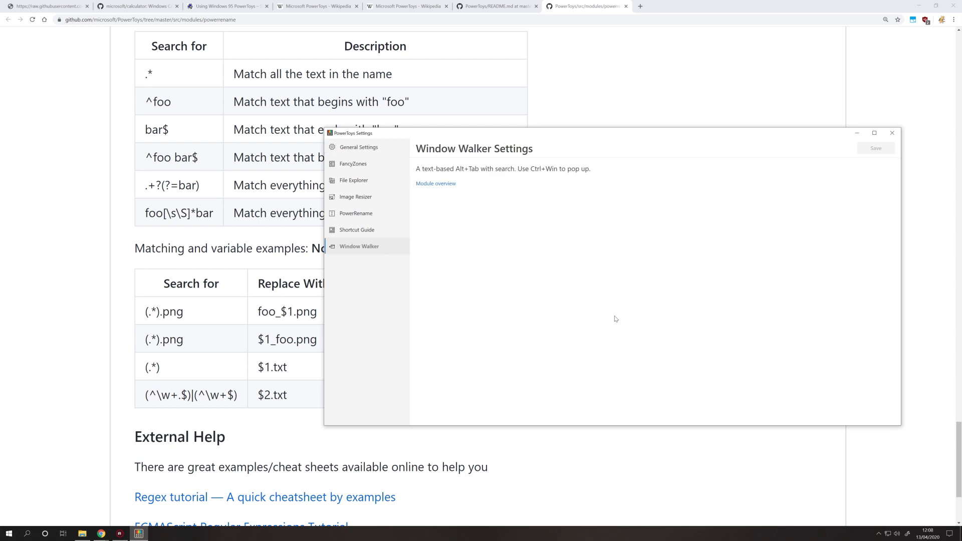
# Step: Cycle through the open windows in the standard Windows task switcher and return to PowerToys Settings
pyautogui.hotkey('alt', 'Tab')
pyautogui.hotkey('alt', 'Tab')
pyautogui.hotkey('alt', 'Tab')
pyautogui.hotkey('alt', 'Tab')
pyautogui.hotkey('alt', 'Tab')
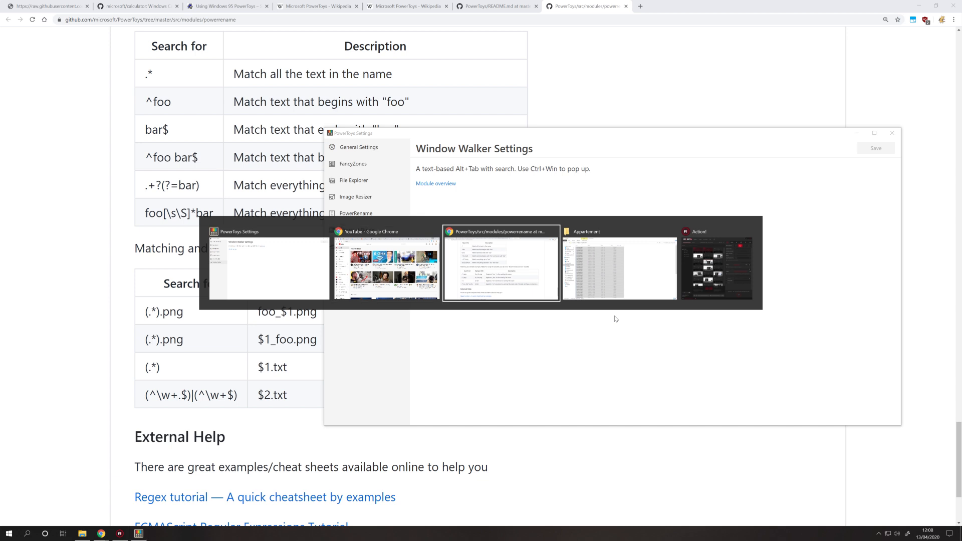
pyautogui.hotkey('alt', 'Tab')
pyautogui.hotkey('alt', 'Tab')
pyautogui.hotkey('alt', 'Tab')
pyautogui.hotkey('alt', 'Tab')
pyautogui.hotkey('alt', 'Tab')
pyautogui.hotkey('alt', 'Tab')
pyautogui.hotkey('alt', 'Tab')
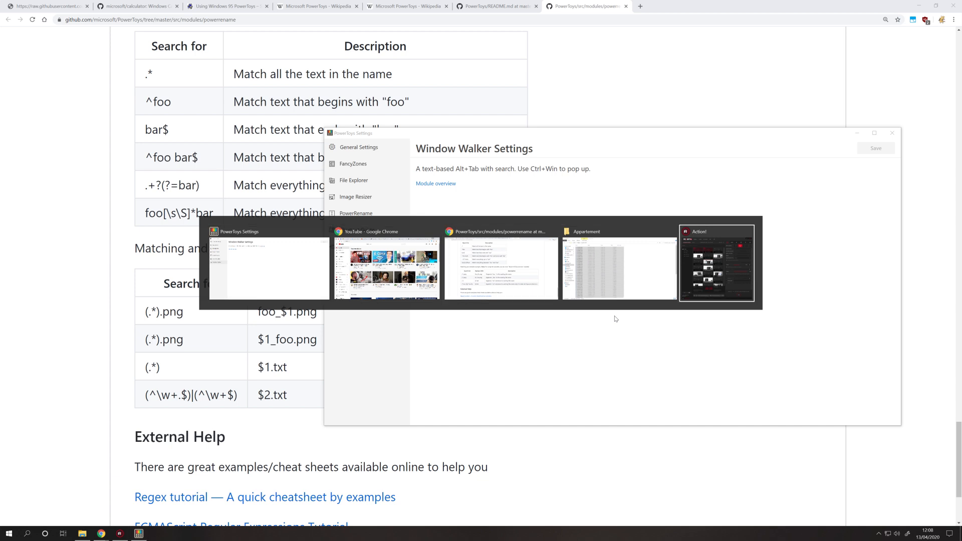
pyautogui.hotkey('alt', 'Tab')
pyautogui.hotkey('alt', 'Tab')
pyautogui.hotkey('alt', 'Tab')
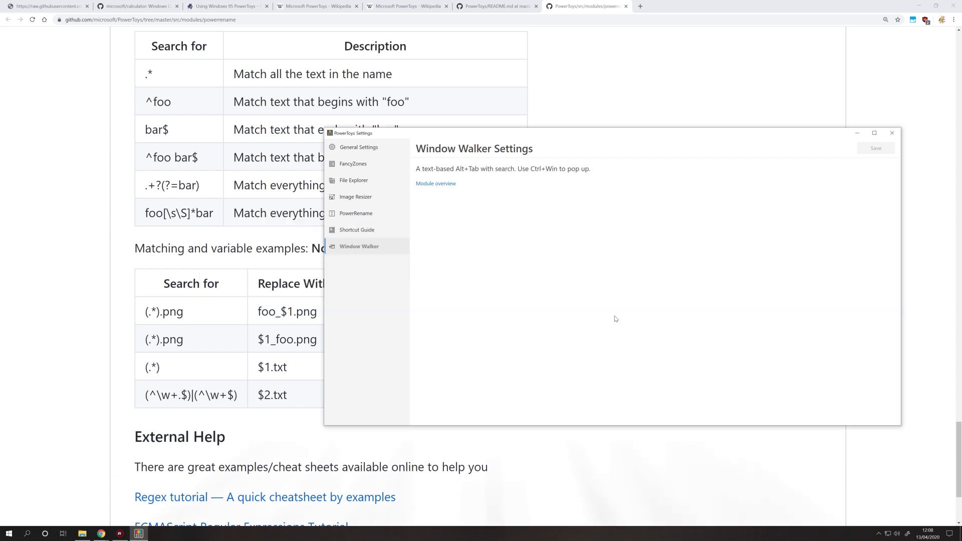
# Step: Open the Window Walker search box and search the running windows for "chrom"
pyautogui.press('ctrl+super')
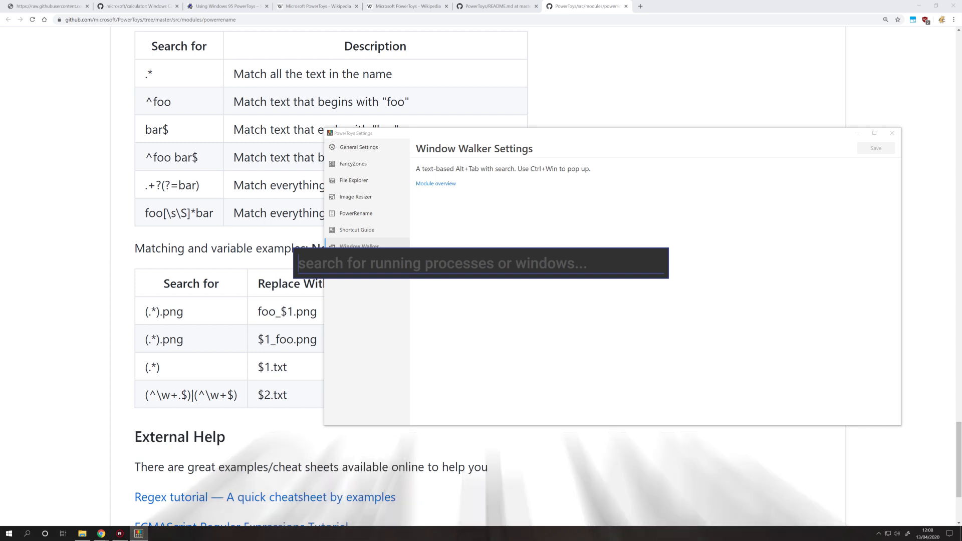
pyautogui.write('chri')
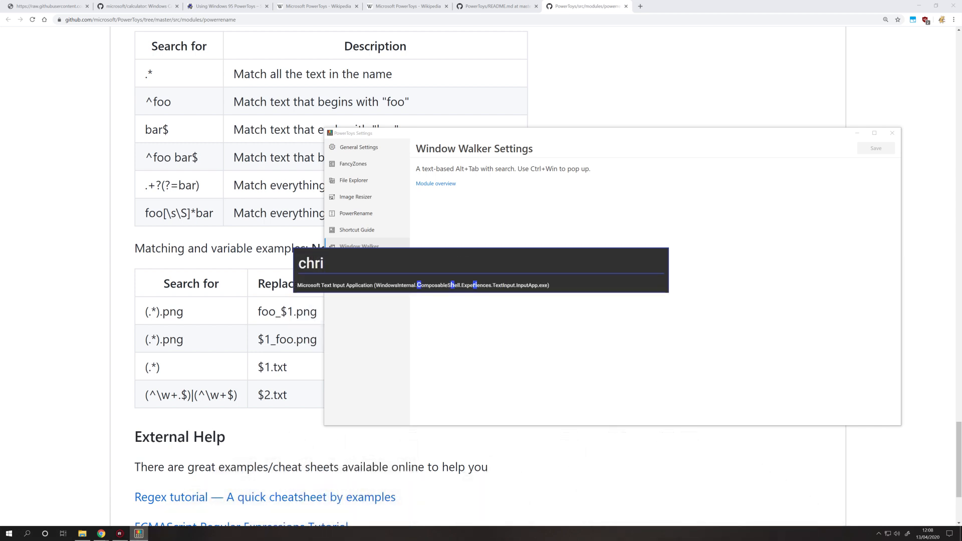
pyautogui.press('BackSpace')
pyautogui.write('om')
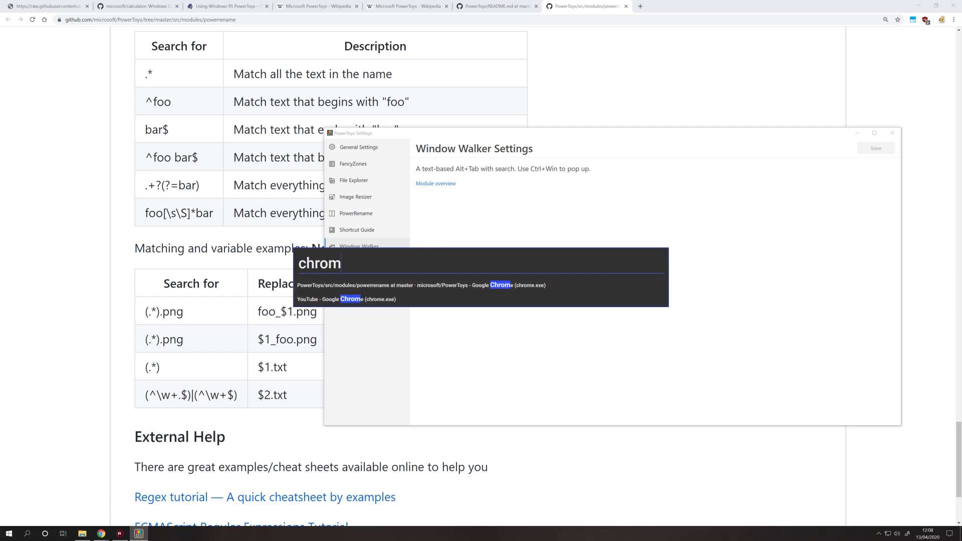
# Step: Replace the Window Walker search text with "powe" and switch to the PowerToys Settings window
pyautogui.moveTo(349, 263); pyautogui.dragTo(294, 261)
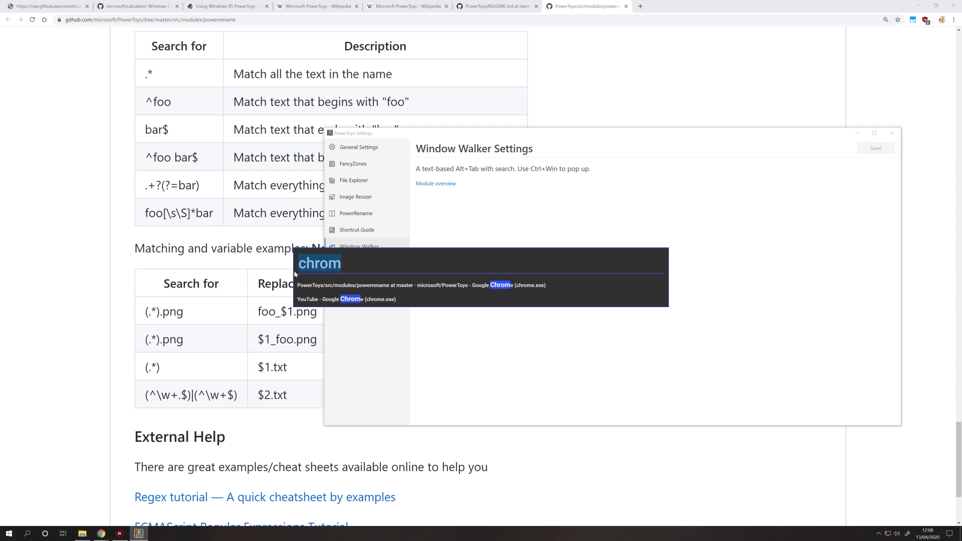
pyautogui.press('BackSpace')
pyautogui.write('powe')
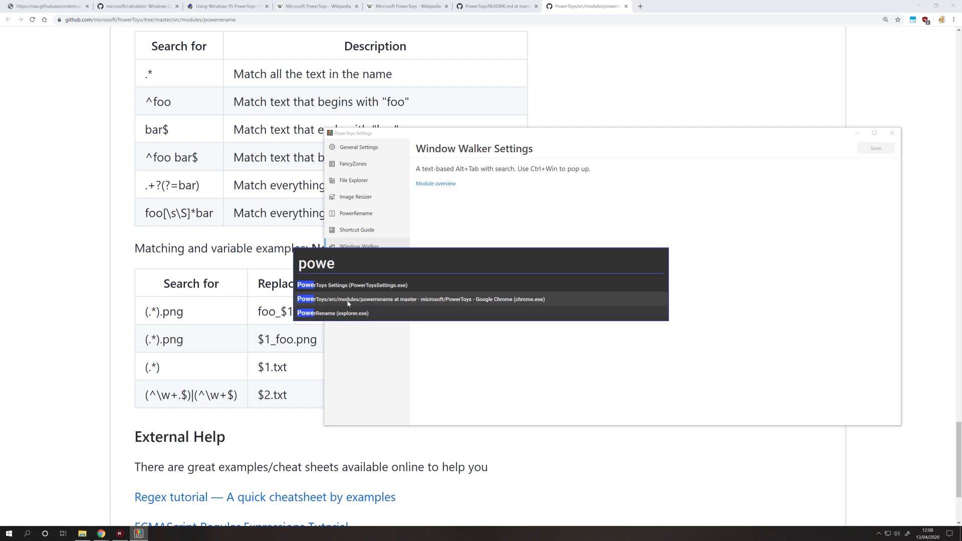
pyautogui.click(425, 286)
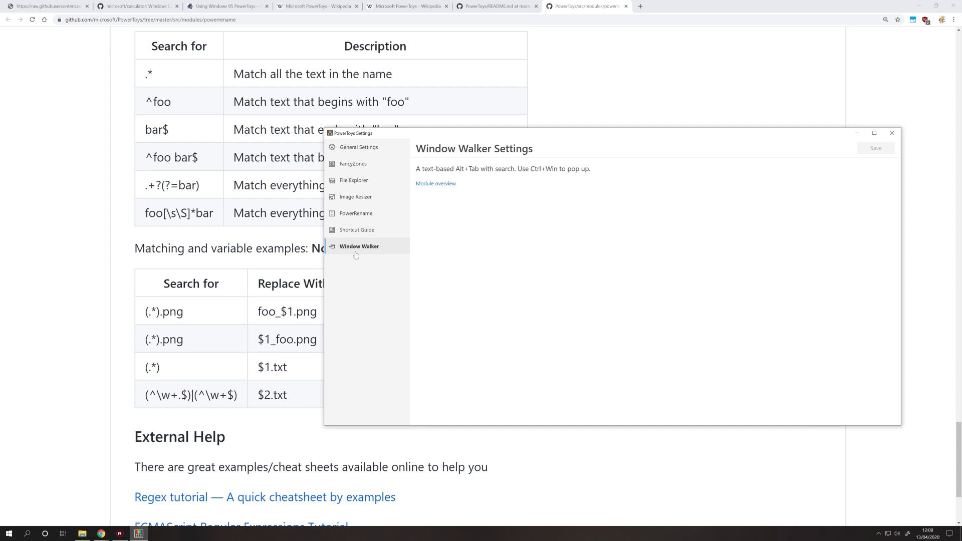
# Step: Turn off the File Explorer add-ons in the PowerToys general settings
pyautogui.click(374, 151)
pyautogui.scroll(-2, 495, 277)
pyautogui.scroll(3, 494, 277)
pyautogui.scroll(-1, 653, 291)
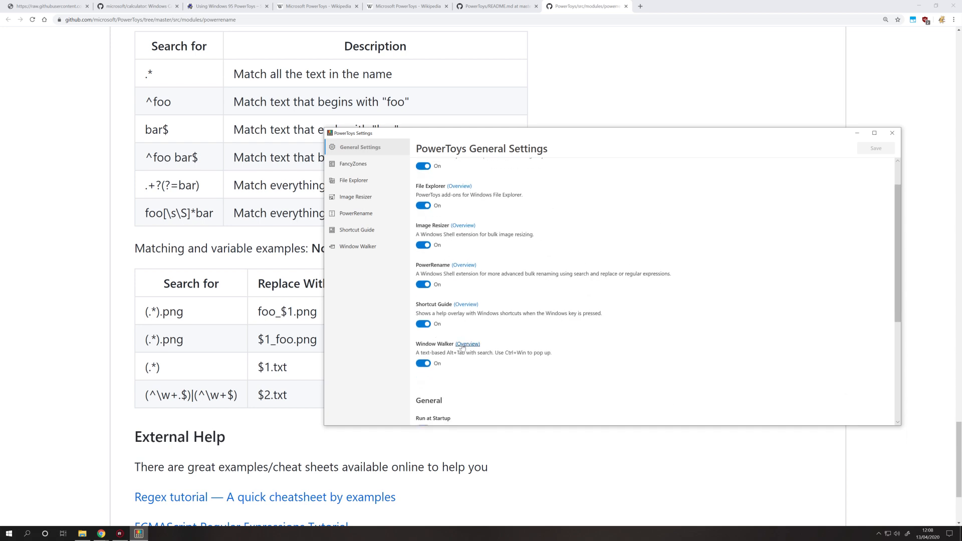
pyautogui.click(426, 206)
pyautogui.click(426, 206)
pyautogui.click(426, 206)
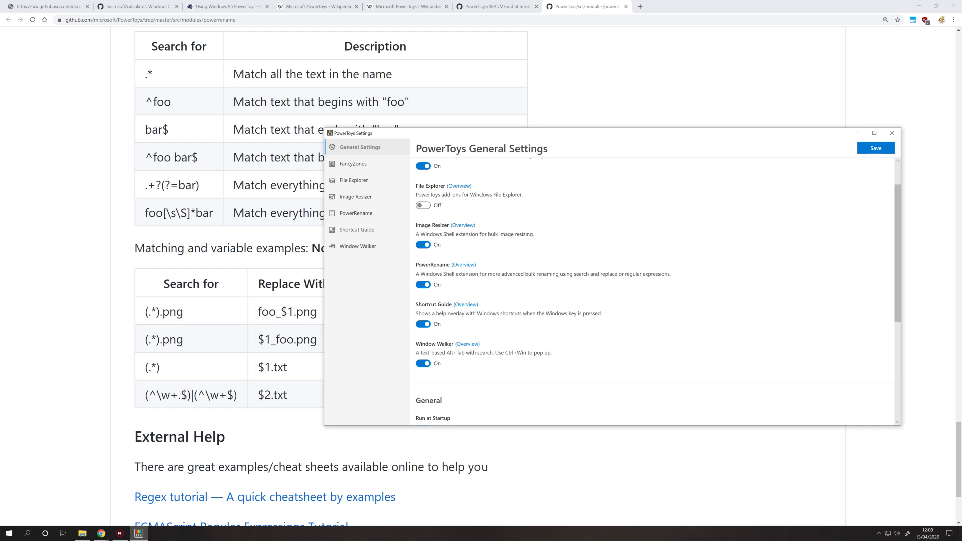
pyautogui.scroll(1, 419, 233)
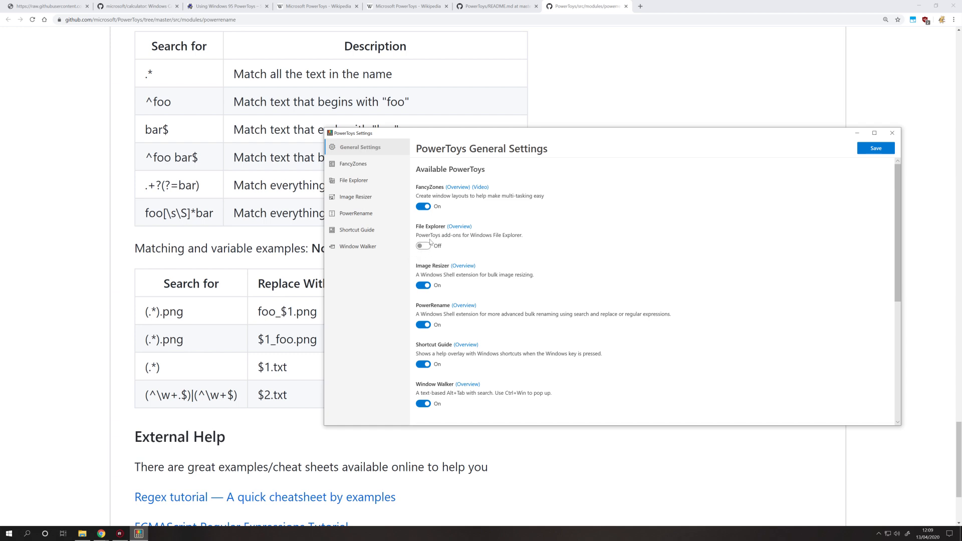
pyautogui.scroll(-2, 439, 252)
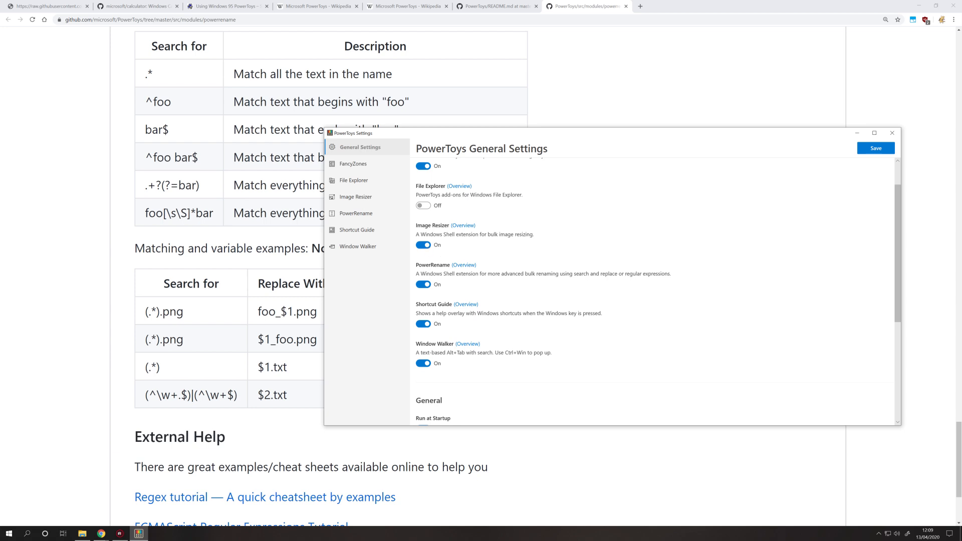
# Step: Turn off Shortcut Guide, Window Walker and FancyZones, and save the general settings
pyautogui.click(424, 323)
pyautogui.click(424, 363)
pyautogui.scroll(2, 487, 325)
pyautogui.click(422, 207)
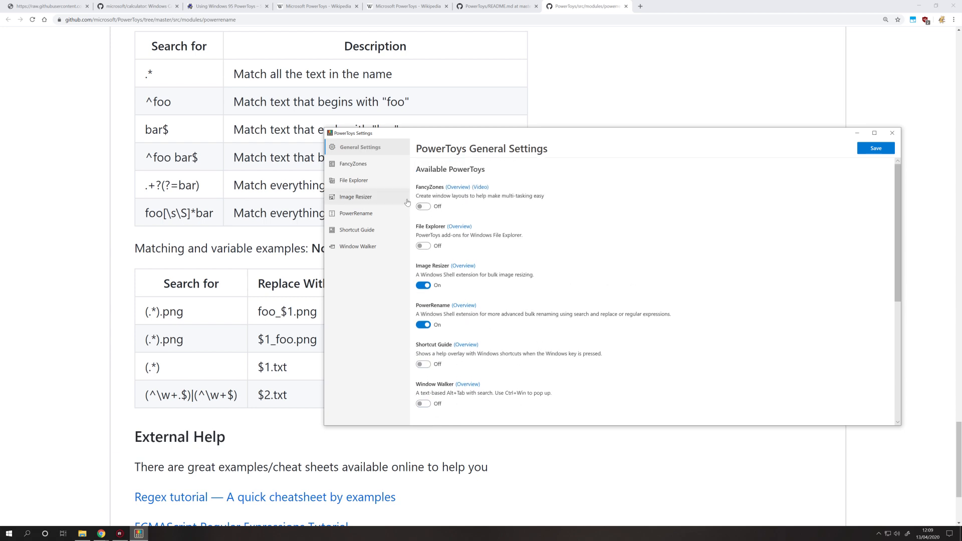
pyautogui.click(423, 207)
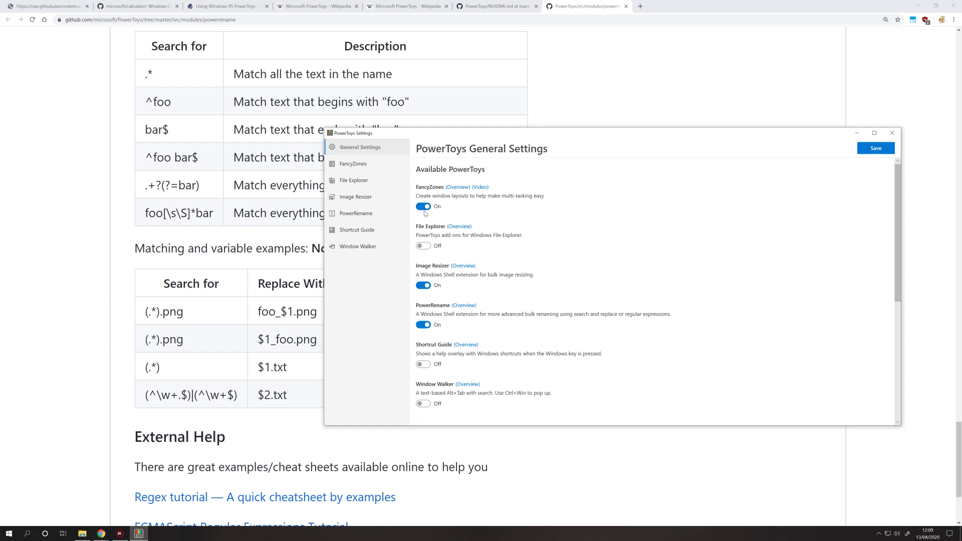
pyautogui.click(426, 207)
pyautogui.click(425, 209)
pyautogui.click(424, 209)
pyautogui.click(876, 149)
# Step: Check for PowerToys updates from the About section of the general settings
pyautogui.scroll(-5, 424, 260)
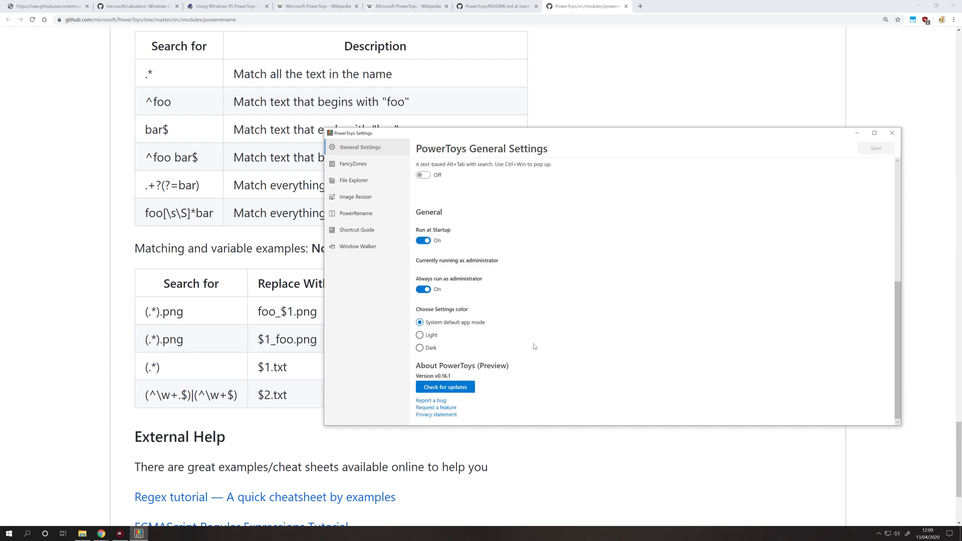
pyautogui.click(460, 390)
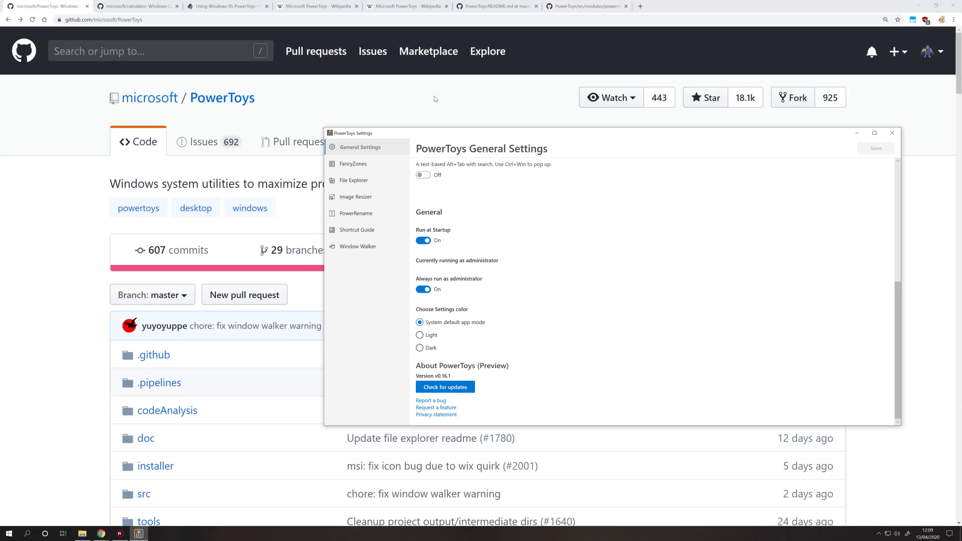
# Step: Open the issues list of the microsoft/PowerToys repository on GitHub and examine the open issues and the issue search field
pyautogui.click(204, 142)
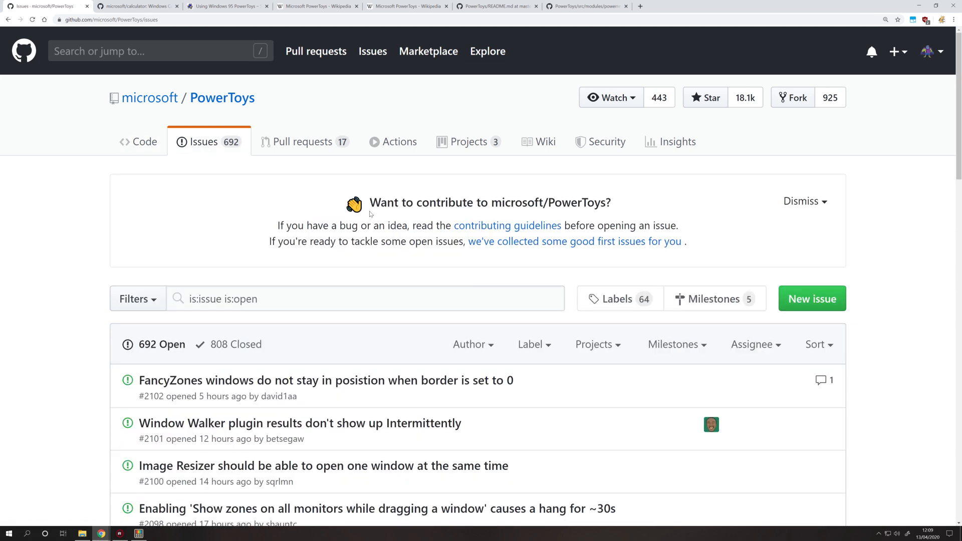
pyautogui.scroll(-2, 371, 216)
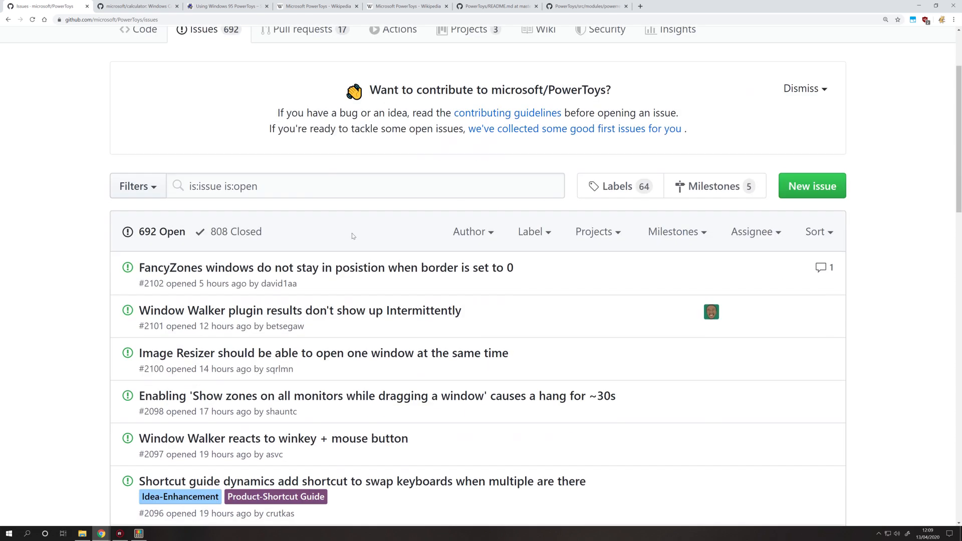
pyautogui.moveTo(188, 266)
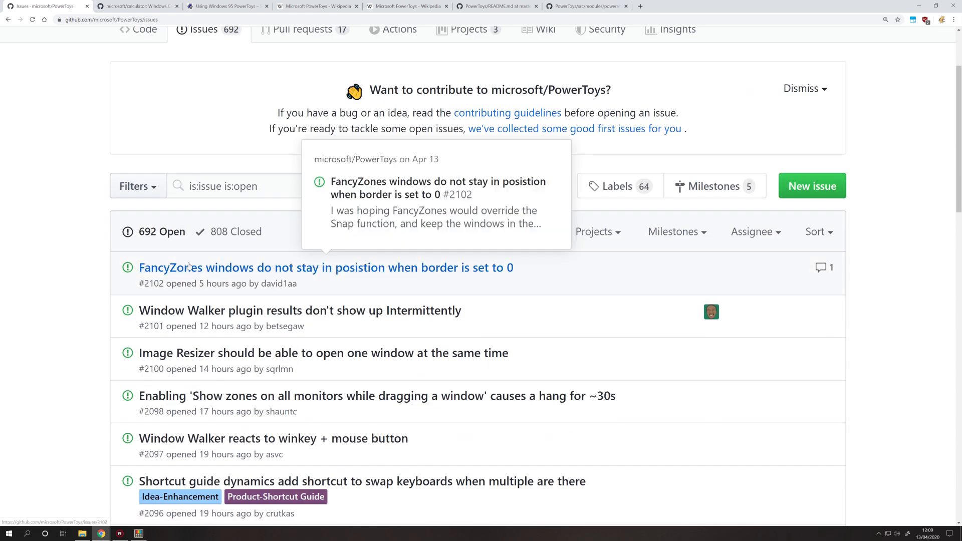
pyautogui.click(260, 186)
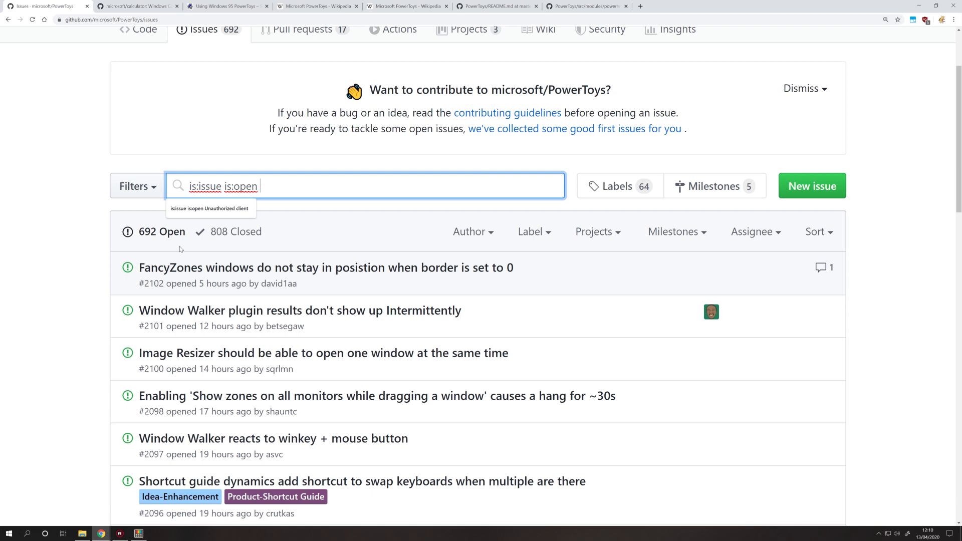
pyautogui.click(92, 257)
pyautogui.click(260, 186)
pyautogui.moveTo(355, 269)
pyautogui.click(79, 230)
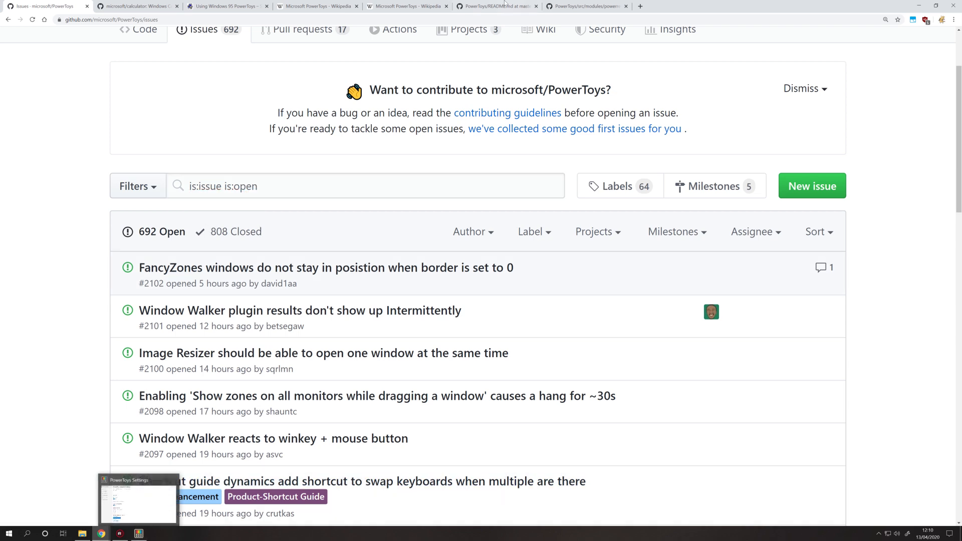
# Step: Return to the repository's code page and view the README's PowerToys 0.16 installation instructions
pyautogui.scroll(2, 128, 66)
pyautogui.click(136, 138)
pyautogui.scroll(-15, 199, 186)
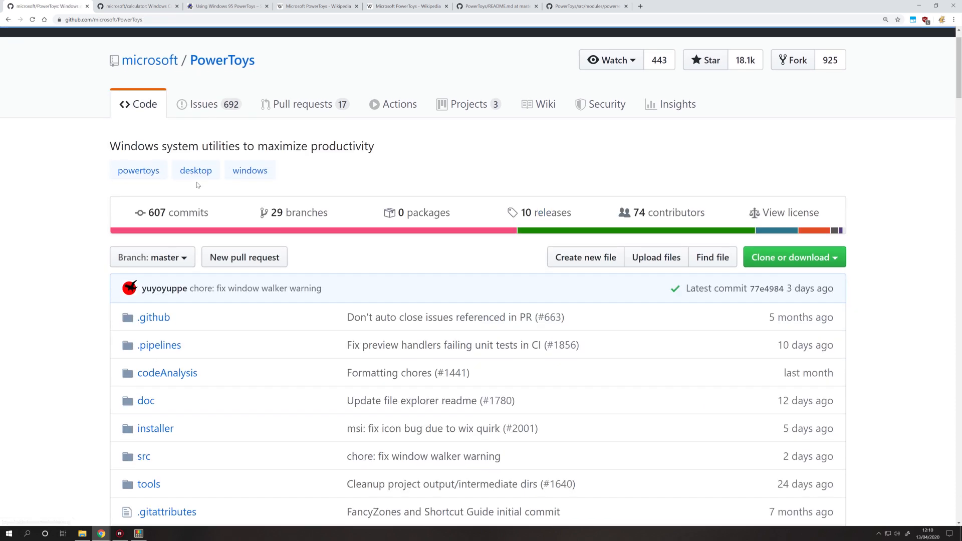
pyautogui.scroll(-2, 199, 184)
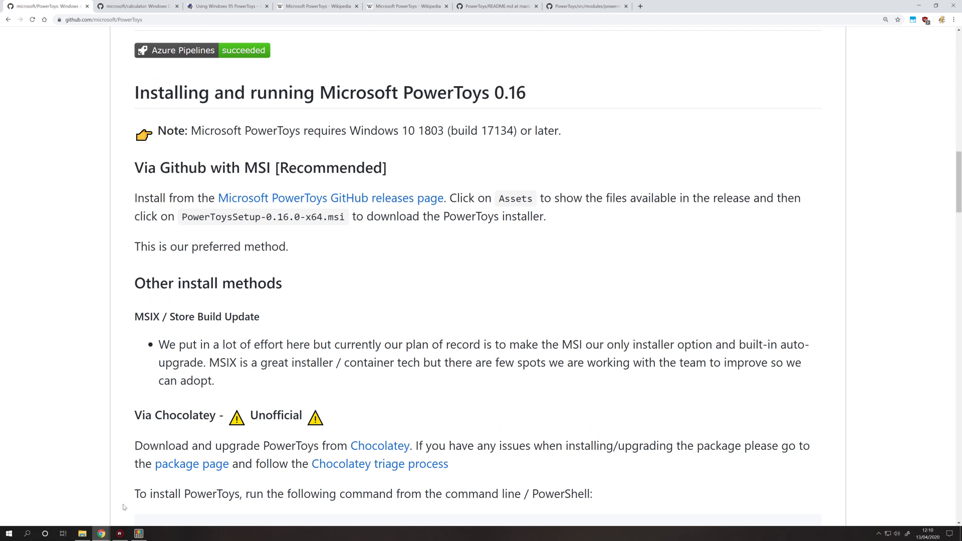
# Step: Open the Microsoft Store, view its downloads and updates page, and close the store
pyautogui.click(9, 533)
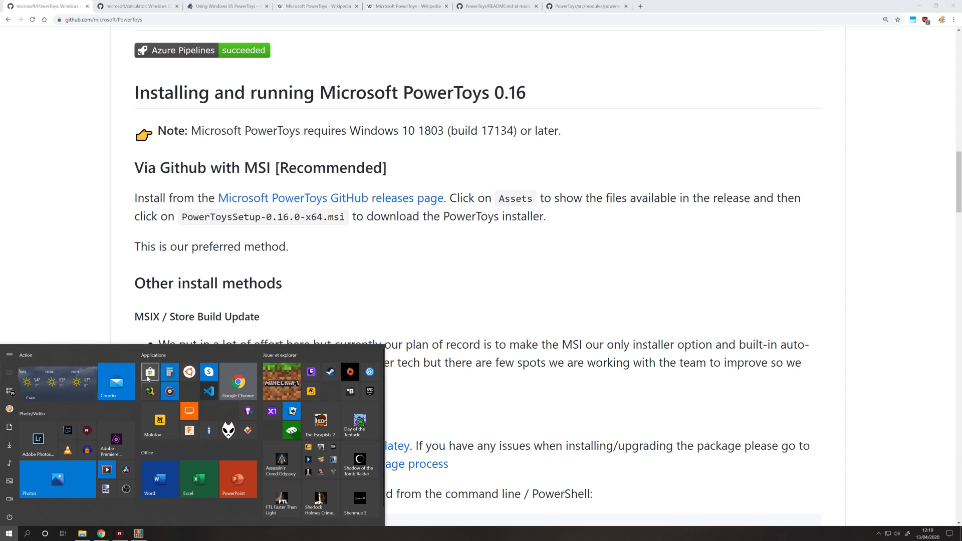
pyautogui.click(150, 381)
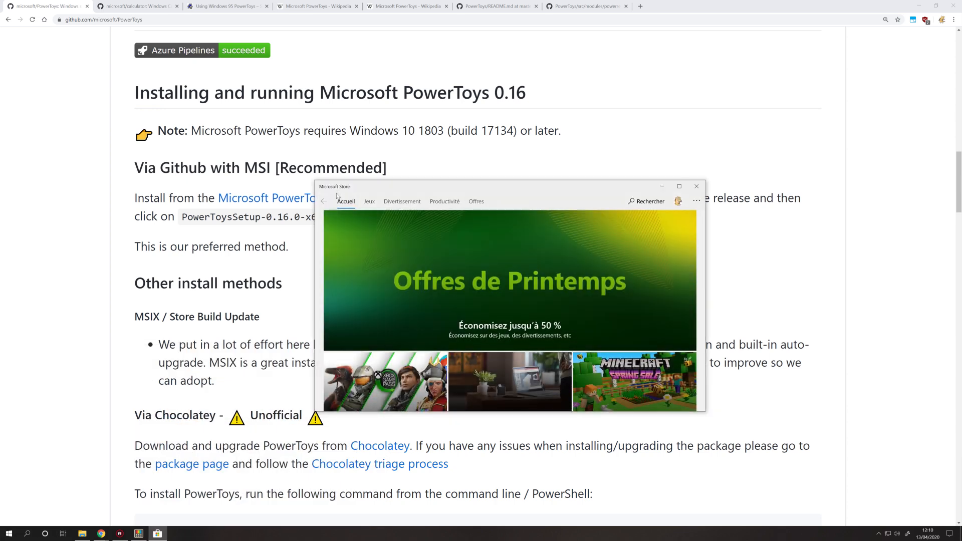
pyautogui.click(697, 201)
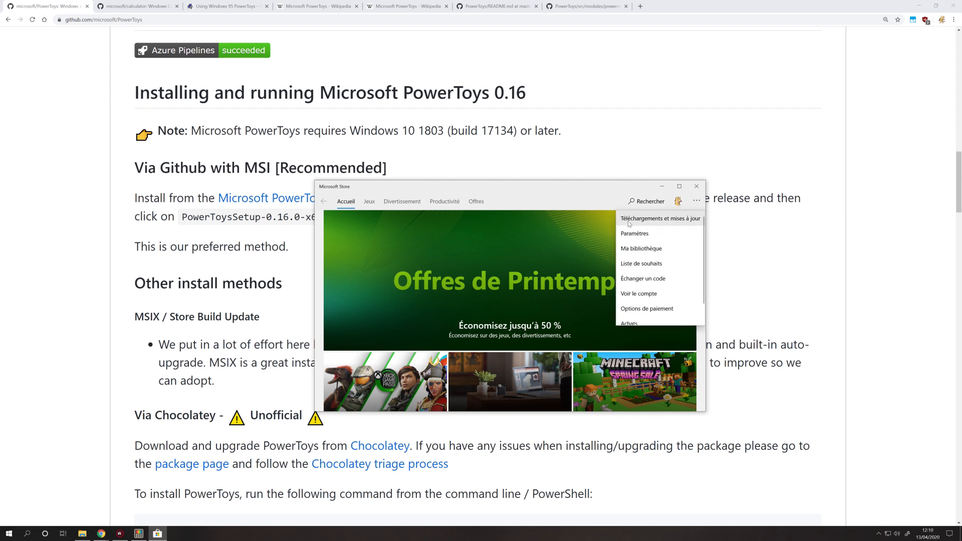
pyautogui.click(649, 219)
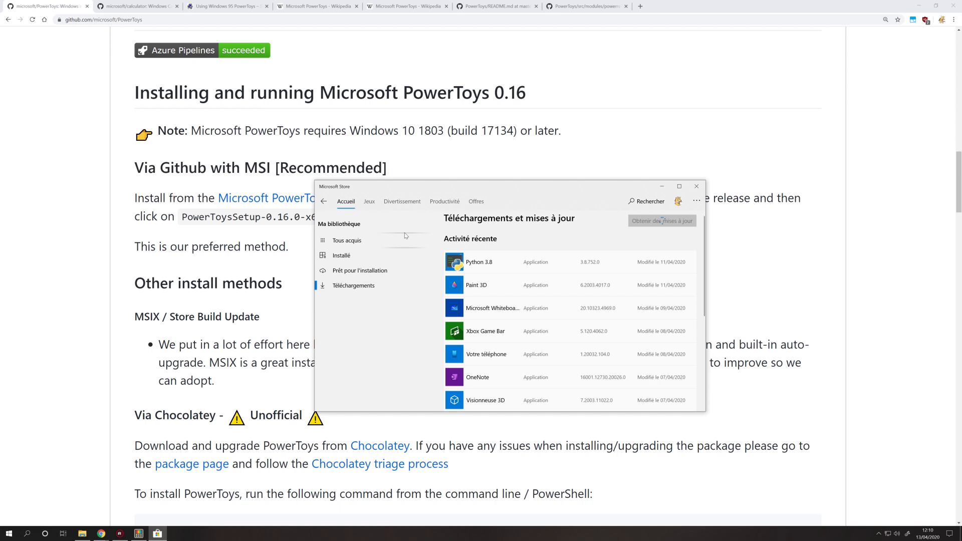
pyautogui.click(697, 186)
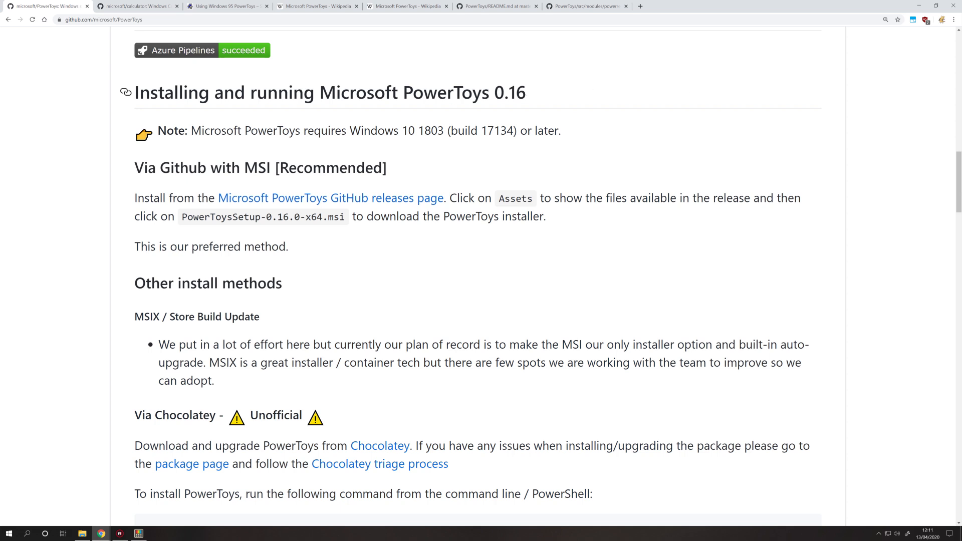
# Step: Highlight "Microsoft PowerToys 0.16" in the README's installation heading and clear the selection
pyautogui.moveTo(319, 93); pyautogui.dragTo(543, 95)
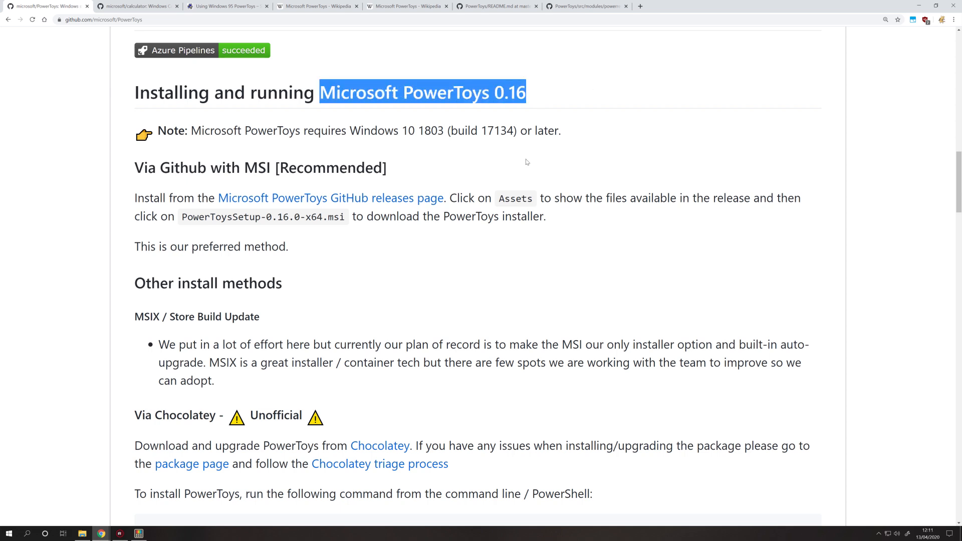
pyautogui.click(514, 161)
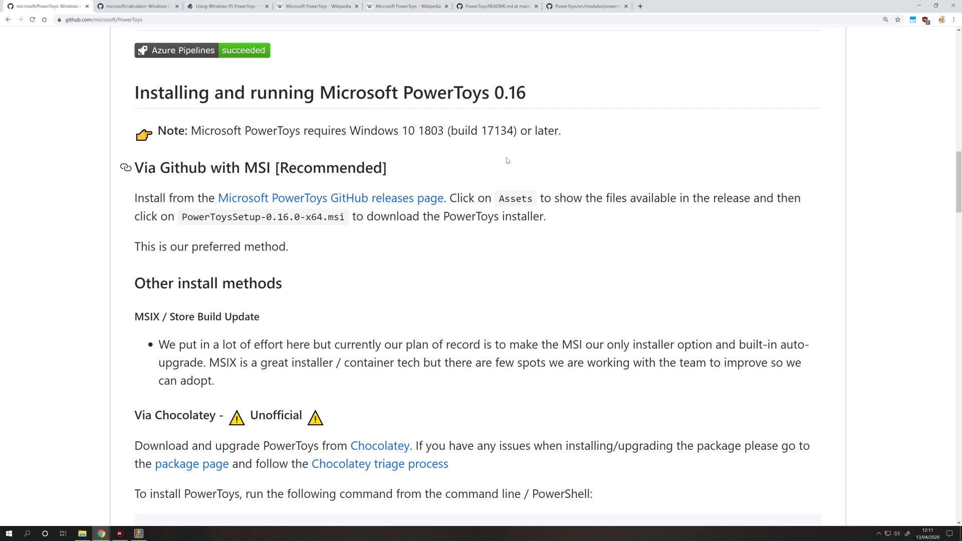
# Step: Bring the PowerToys Settings window back, move it toward the middle of the display and review the list of available PowerToys
pyautogui.click(138, 532)
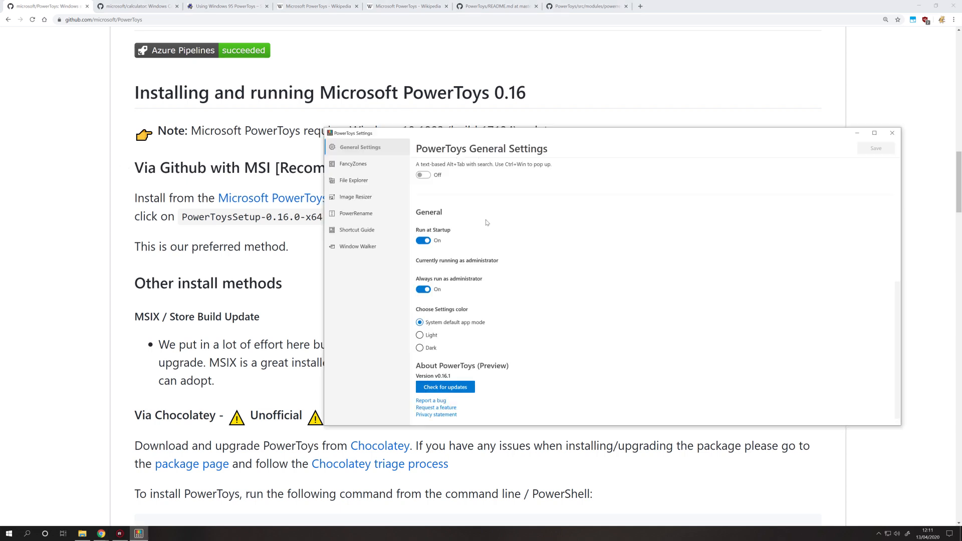
pyautogui.scroll(10, 459, 203)
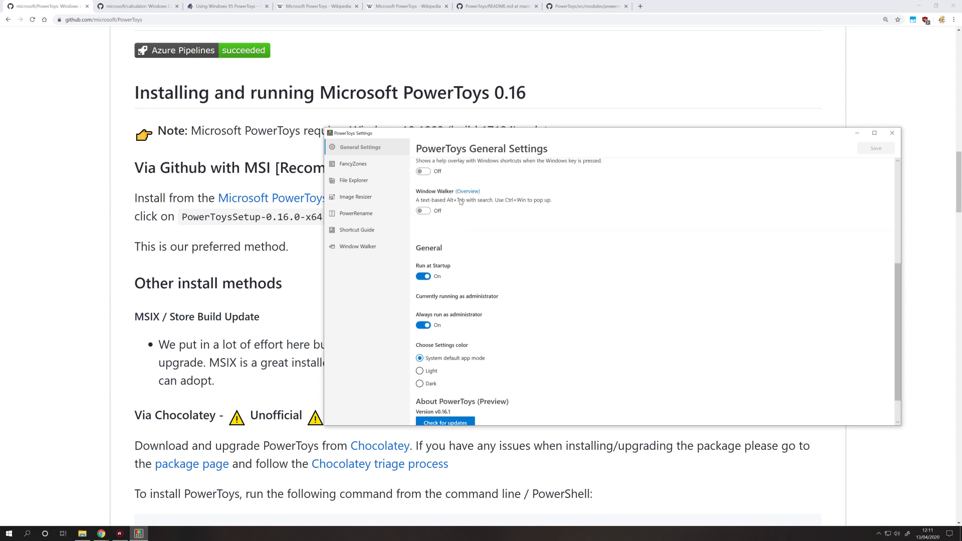
pyautogui.scroll(-3, 651, 291)
pyautogui.scroll(1, 651, 290)
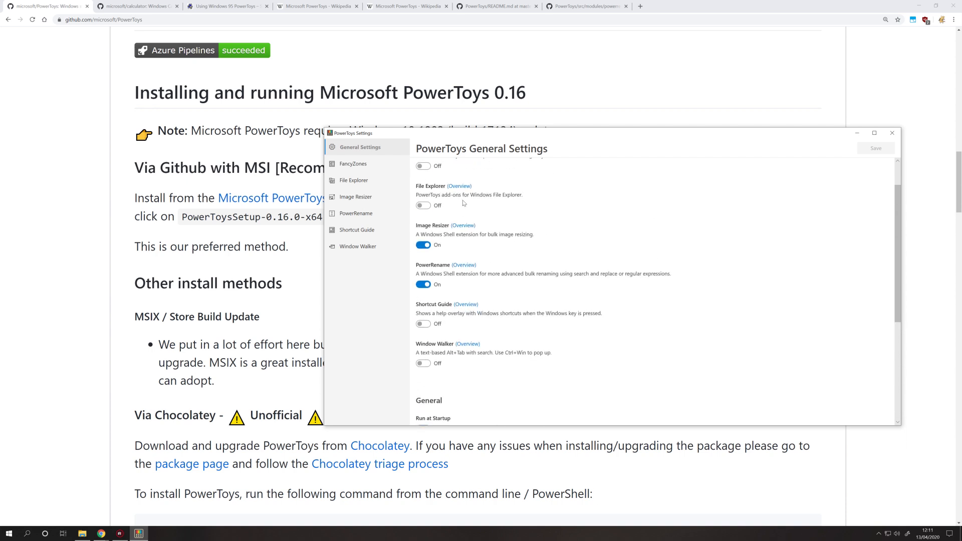
pyautogui.moveTo(639, 134); pyautogui.dragTo(517, 130)
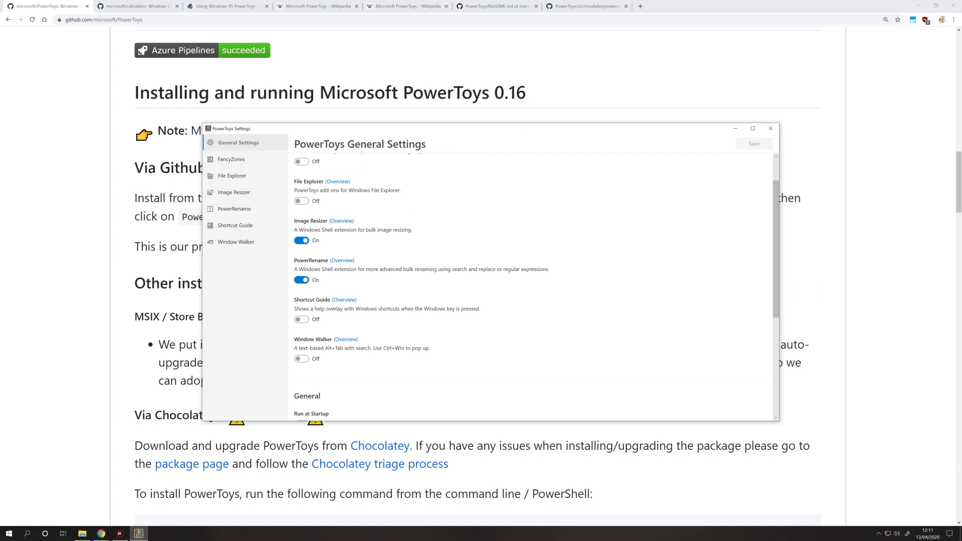
pyautogui.scroll(1, 347, 190)
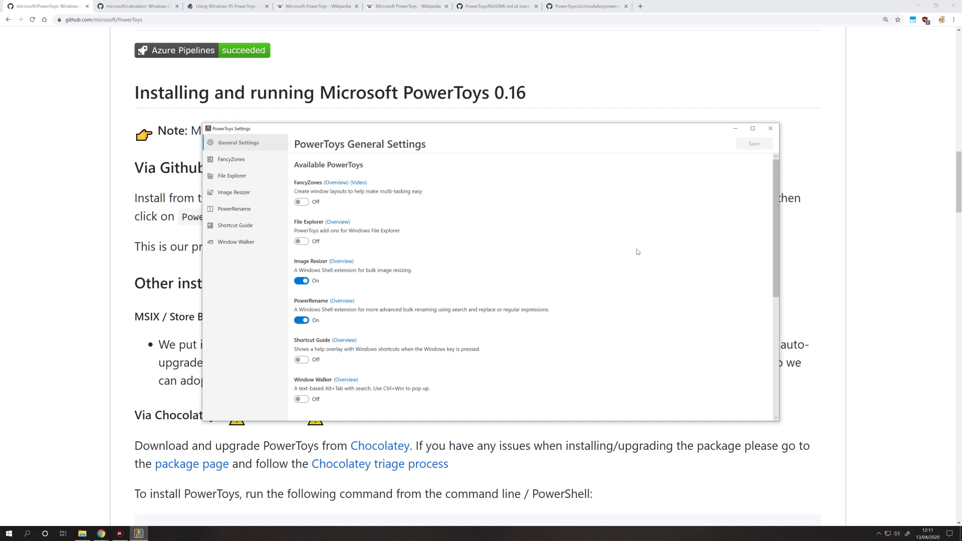